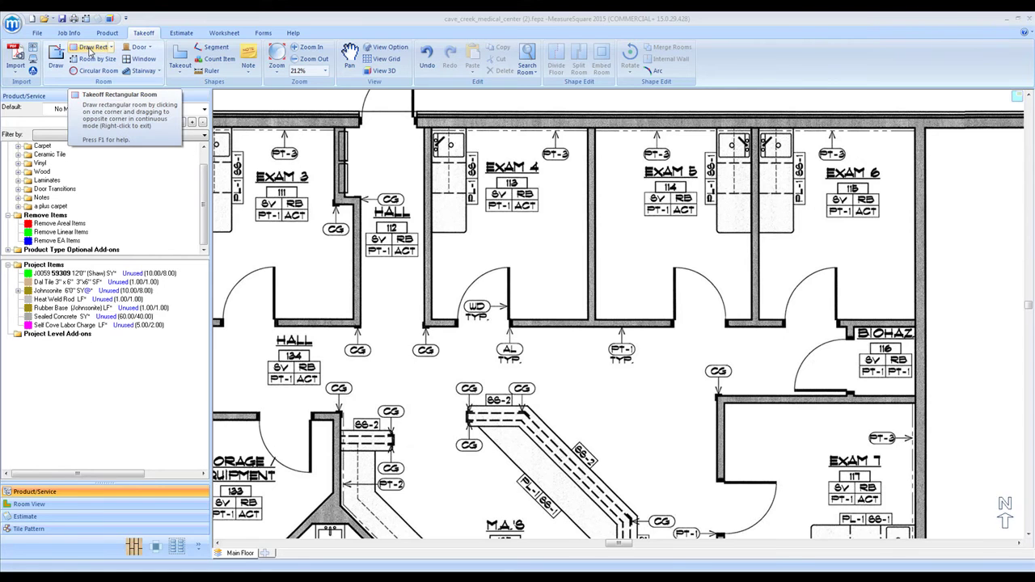
- Draw a rectangular takeoff room over Exam 4, about 8'11" by 11'0"
{"action": "left_click", "coordinate": [90, 48]}
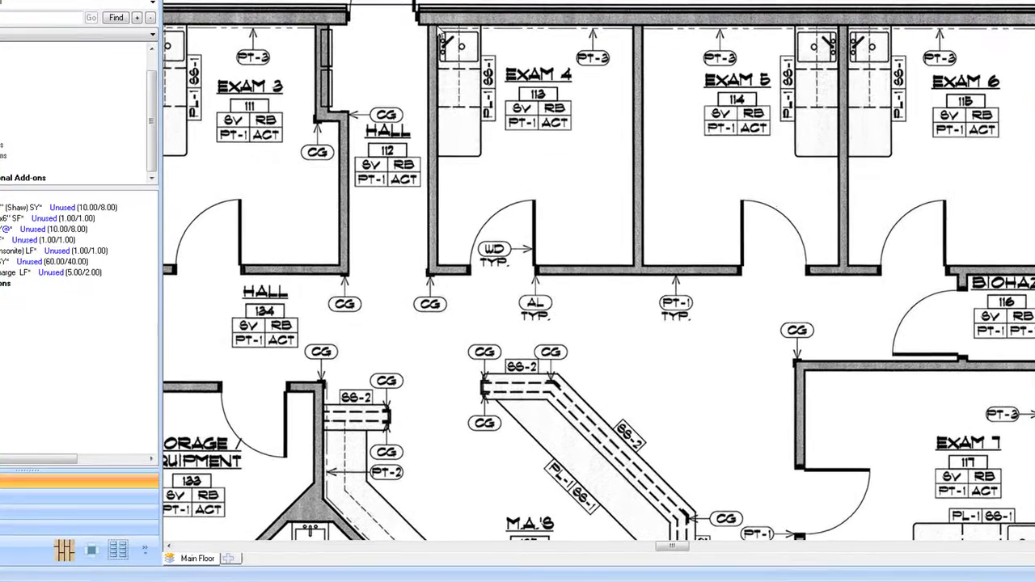
{"action": "left_click", "coordinate": [431, 129]}
{"action": "left_click", "coordinate": [634, 272]}
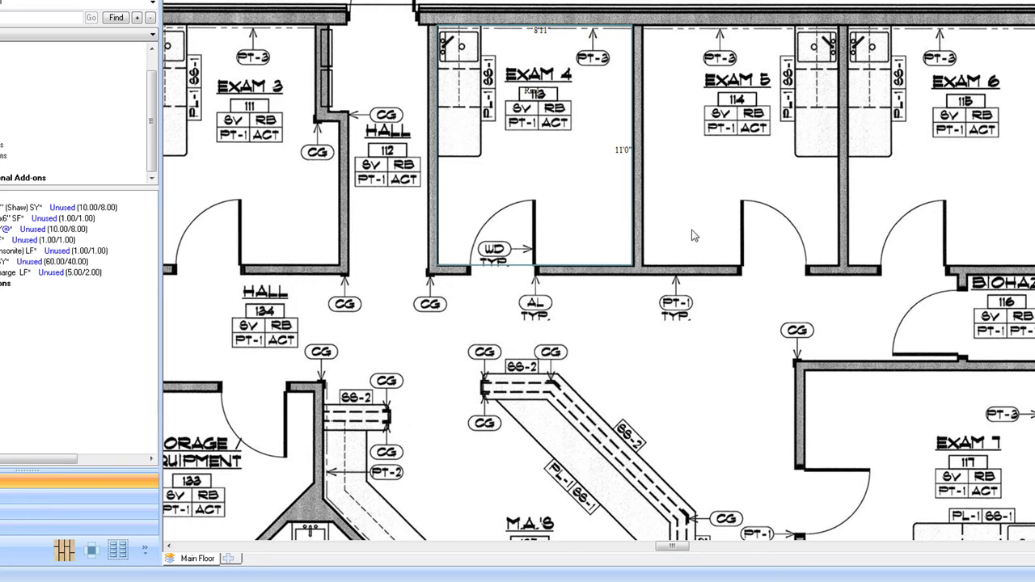
- Change the label of the room drawn over Exam 4 to "Exam 4"
{"action": "left_click", "coordinate": [544, 174]}
{"action": "left_click", "coordinate": [989, 572]}
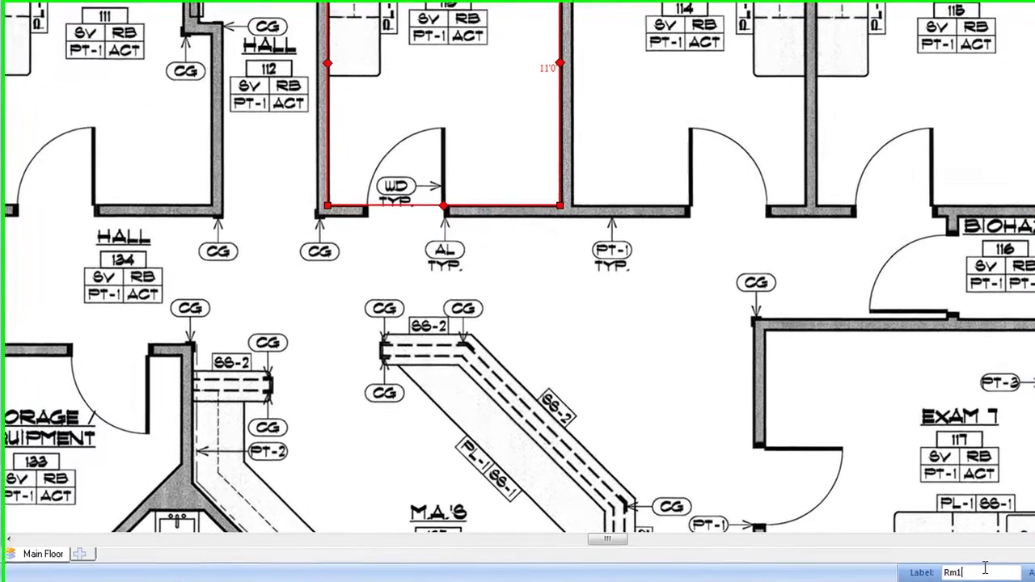
{"action": "key", "text": "BackSpace"}
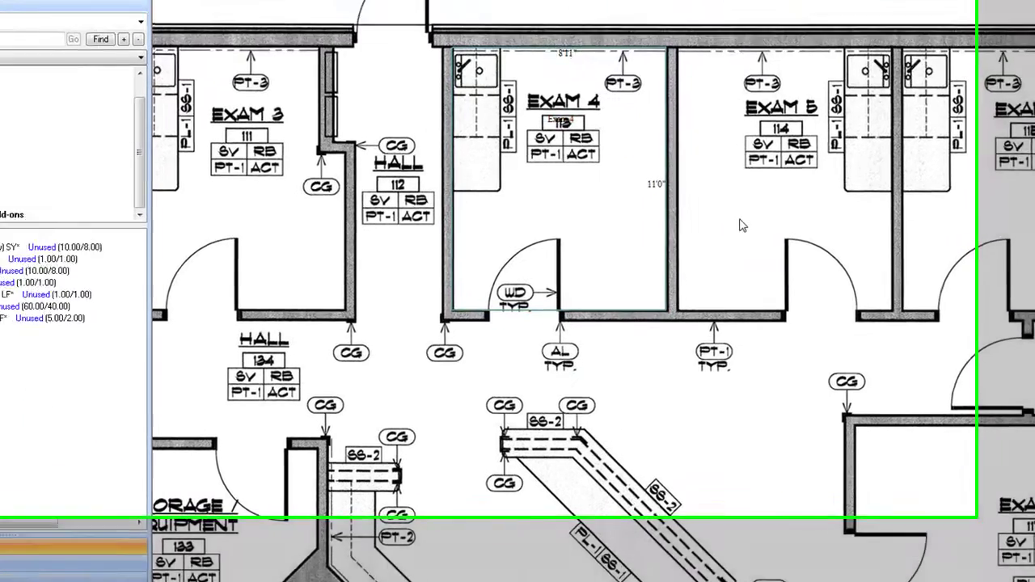
{"action": "left_click", "coordinate": [637, 110]}
- Draw rectangular rooms over Exam 5 and Exam 6, each about 8'11" by 10'11", and over the Biohaz room
{"action": "left_click", "coordinate": [114, 45]}
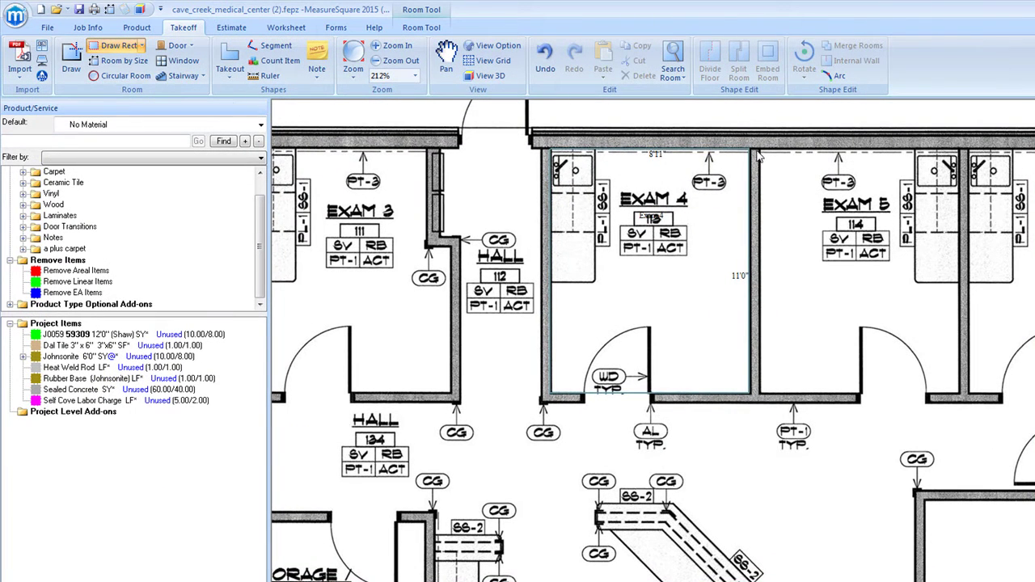
{"action": "mouse_move", "coordinate": [762, 156]}
{"action": "left_mouse_down"}
{"action": "mouse_move", "coordinate": [772, 234]}
{"action": "mouse_move", "coordinate": [958, 396]}
{"action": "left_mouse_up"}
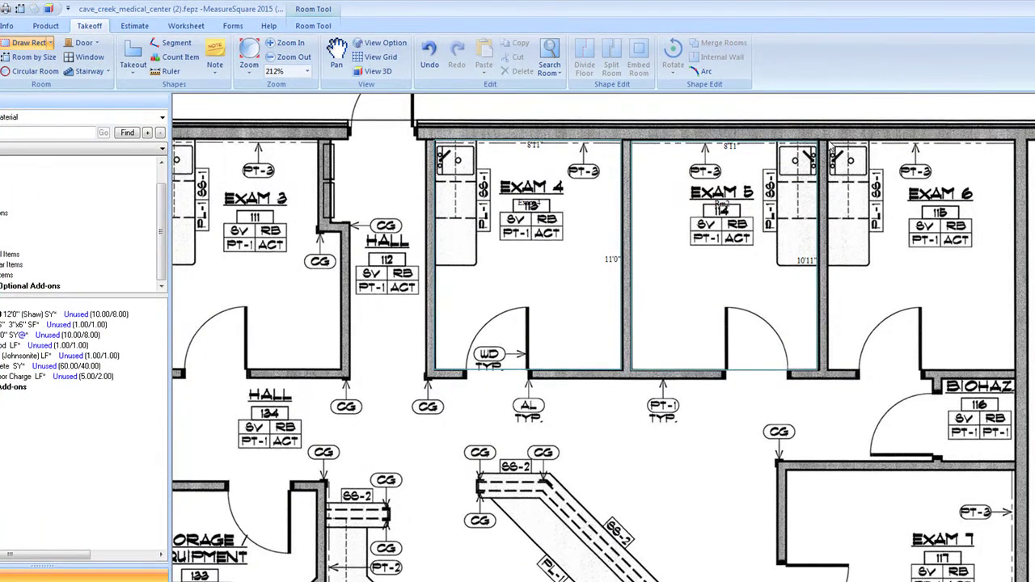
{"action": "left_click_drag", "start_coordinate": [829, 146], "coordinate": [1016, 372]}
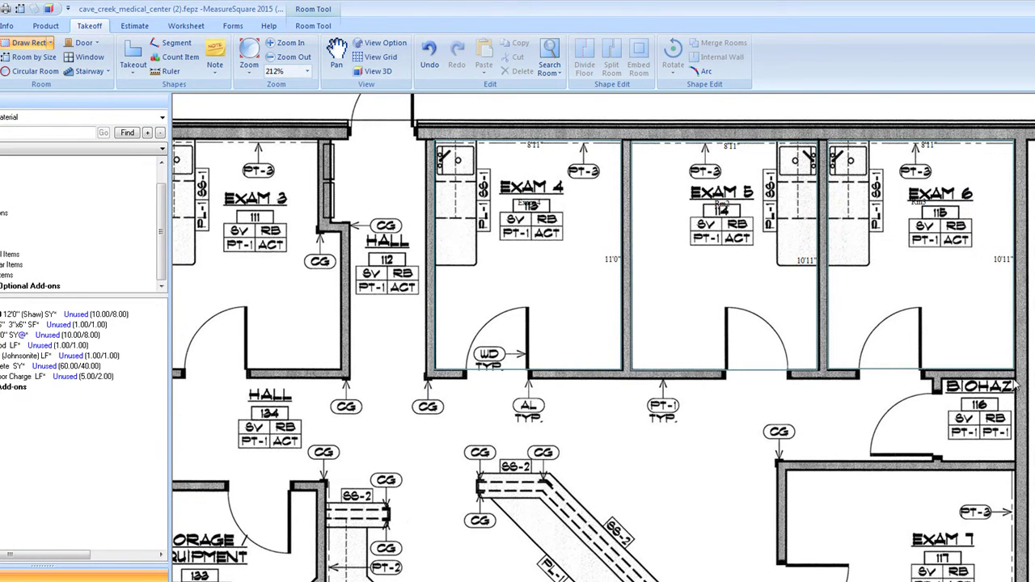
{"action": "mouse_move", "coordinate": [999, 394]}
{"action": "left_mouse_down"}
{"action": "mouse_move", "coordinate": [955, 421]}
{"action": "mouse_move", "coordinate": [941, 467]}
{"action": "left_mouse_up"}
- Draw a rectangular room over Exam 7, about 10'10" by 8'9"
{"action": "scroll", "coordinate": [917, 462], "scroll_direction": "down", "scroll_amount": 3}
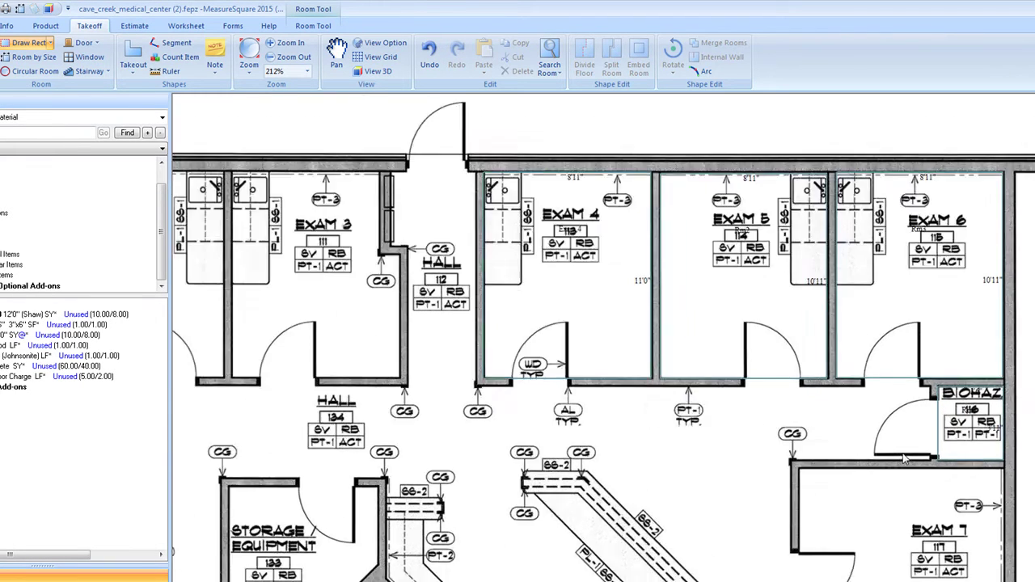
{"action": "scroll", "coordinate": [744, 223], "scroll_direction": "down", "scroll_amount": 1}
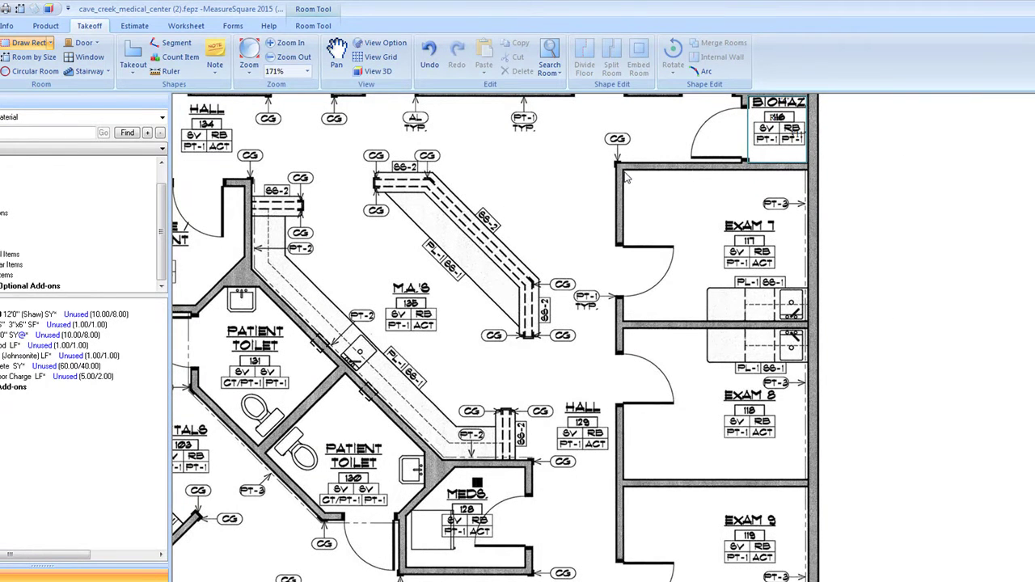
{"action": "left_click_drag", "start_coordinate": [624, 173], "coordinate": [809, 324]}
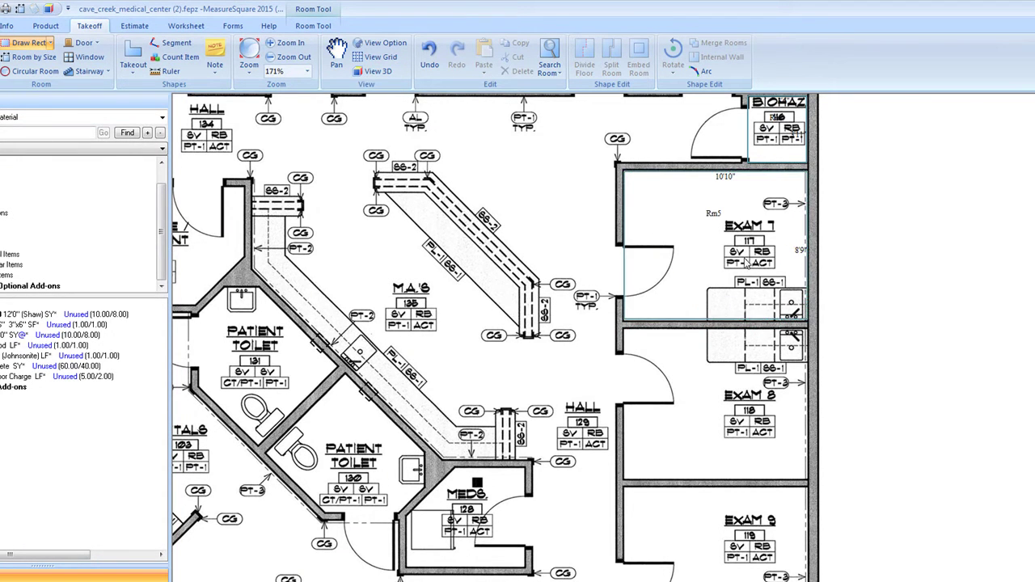
- Copy the Exam 7 room and paste the copy within the walls of Exam 8
{"action": "left_click", "coordinate": [718, 259]}
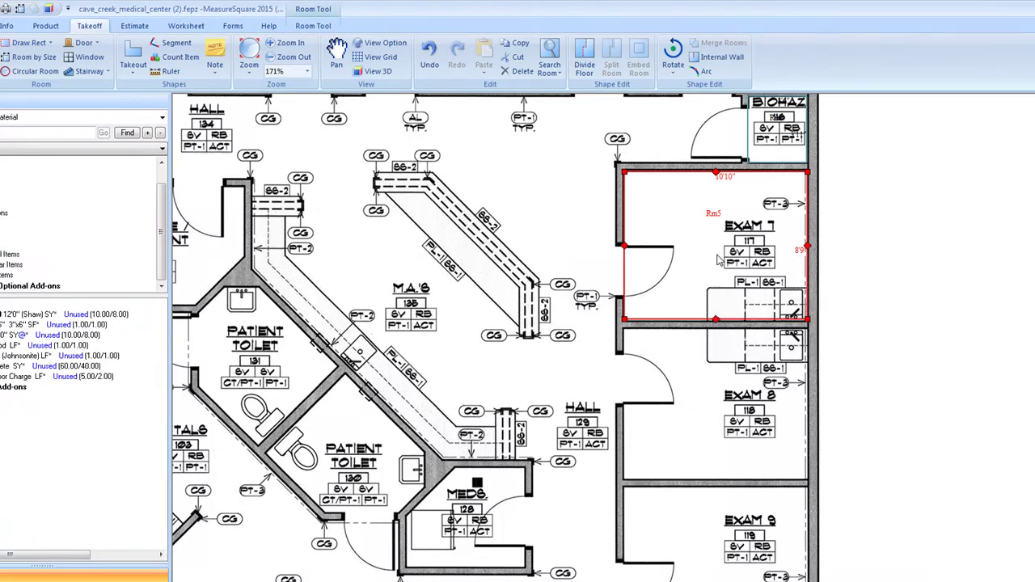
{"action": "right_click", "coordinate": [718, 257]}
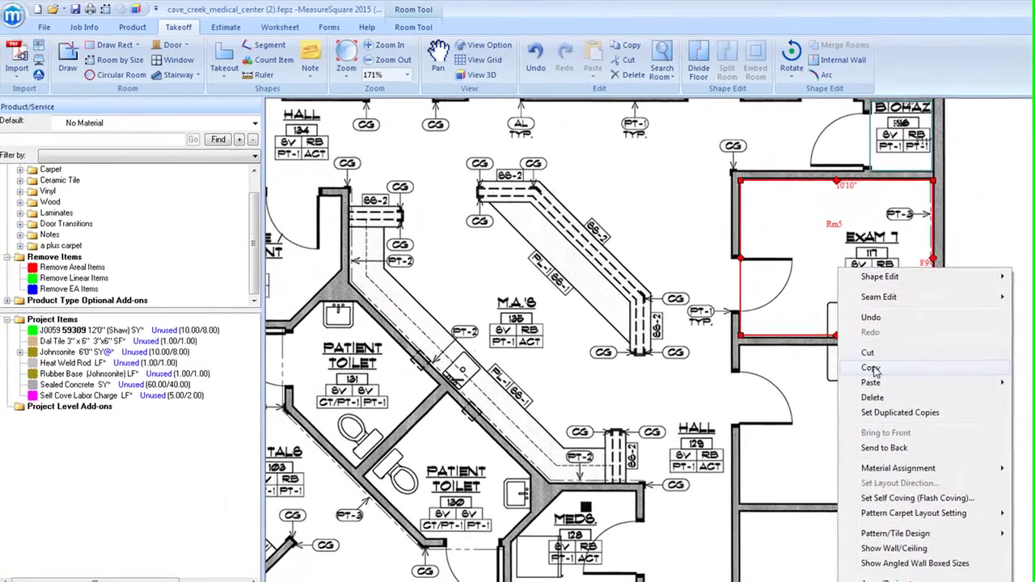
{"action": "left_click", "coordinate": [788, 355]}
{"action": "key", "text": "Escape"}
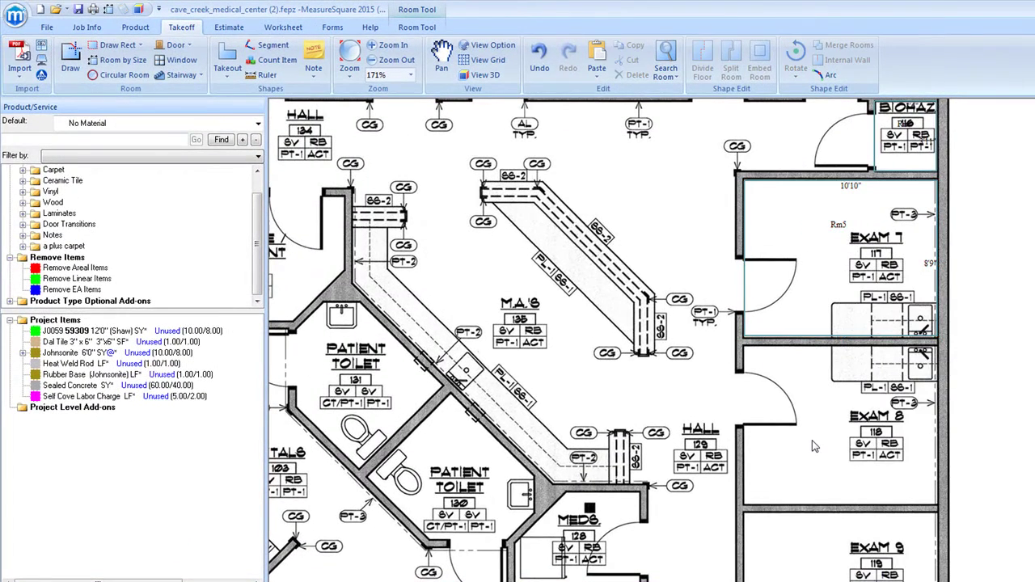
{"action": "key", "text": "ctrl+v"}
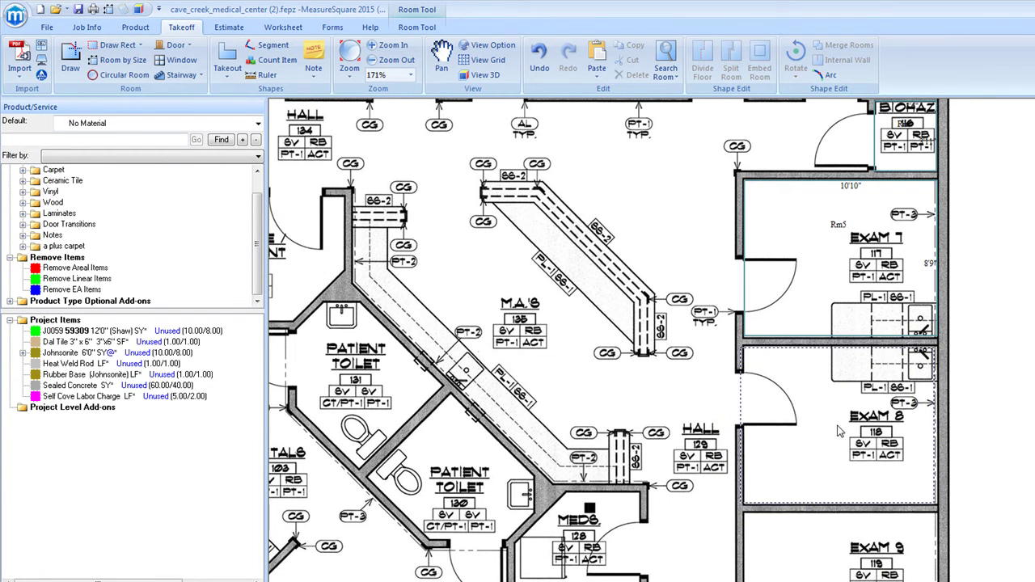
{"action": "left_click", "coordinate": [841, 432]}
- Place two more copies of the Exam 7 room, one over Exam 9 and one over Exam 10
{"action": "scroll", "coordinate": [804, 564], "scroll_direction": "down", "scroll_amount": 2}
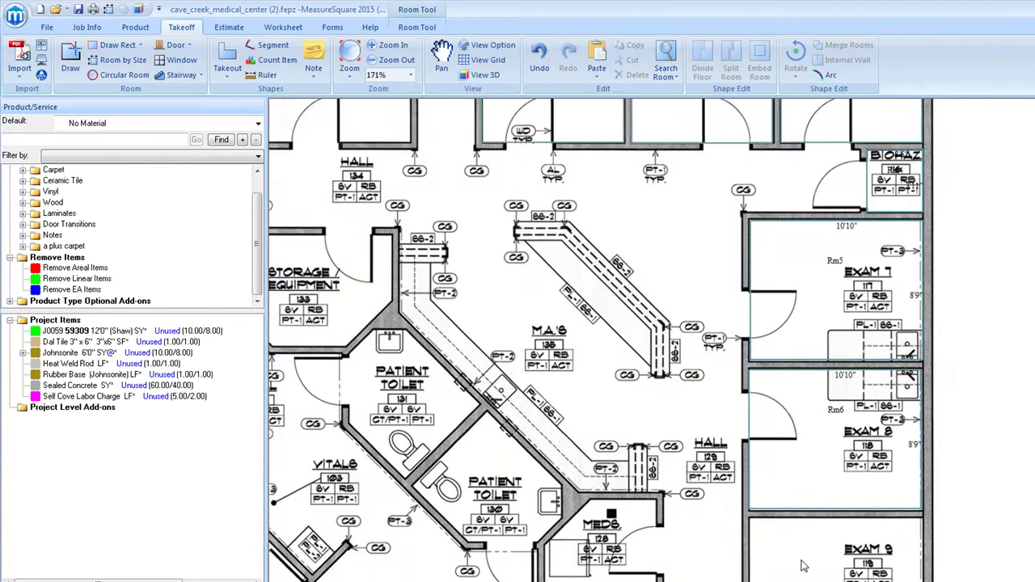
{"action": "scroll", "coordinate": [756, 392], "scroll_direction": "down", "scroll_amount": 4}
{"action": "scroll", "coordinate": [766, 403], "scroll_direction": "up", "scroll_amount": 3}
{"action": "scroll", "coordinate": [766, 402], "scroll_direction": "up", "scroll_amount": 4}
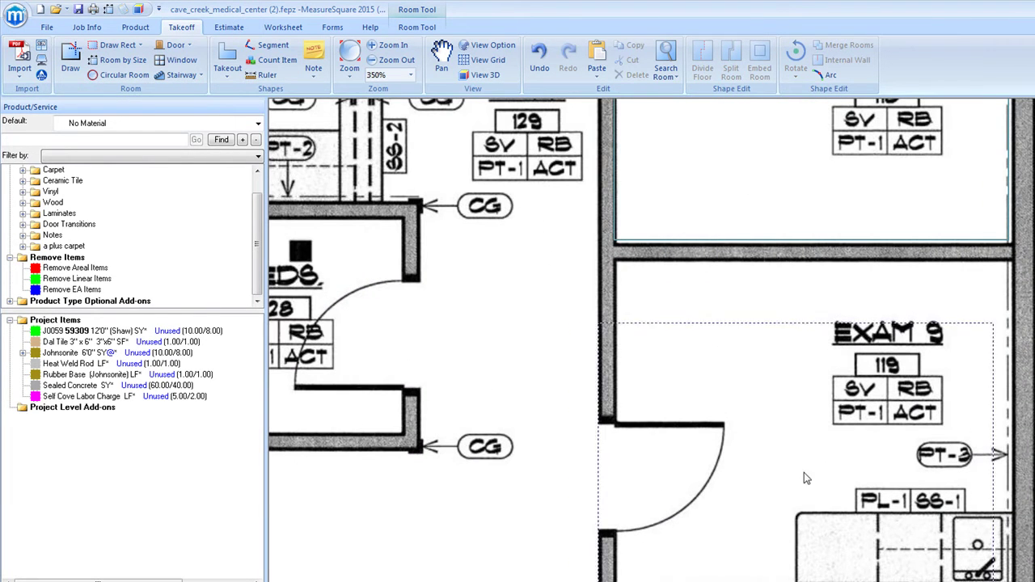
{"action": "left_click", "coordinate": [817, 426]}
{"action": "scroll", "coordinate": [804, 430], "scroll_direction": "down", "scroll_amount": 3}
{"action": "scroll", "coordinate": [736, 371], "scroll_direction": "down", "scroll_amount": 2}
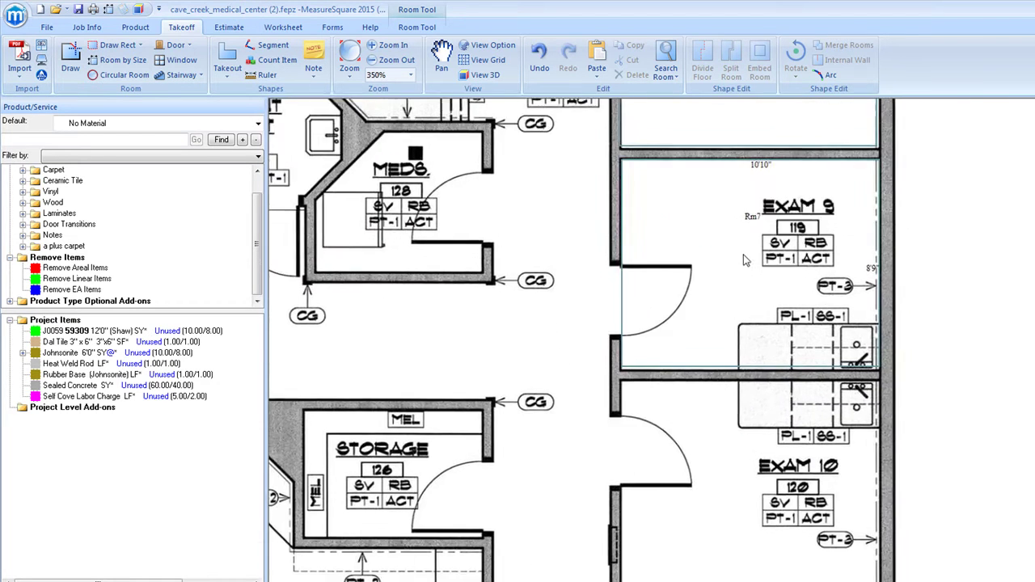
{"action": "left_click", "coordinate": [751, 472]}
- Draw a rectangular room over the Jan. room 121 below Exam 10, from wall to wall
{"action": "scroll", "coordinate": [751, 472], "scroll_direction": "down", "scroll_amount": 4}
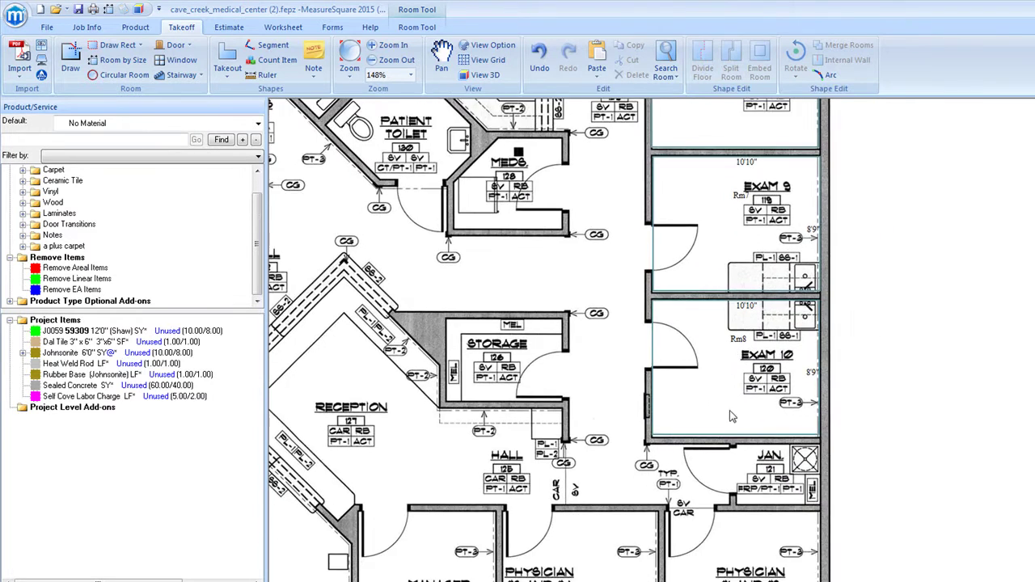
{"action": "scroll", "coordinate": [732, 437], "scroll_direction": "up", "scroll_amount": 3}
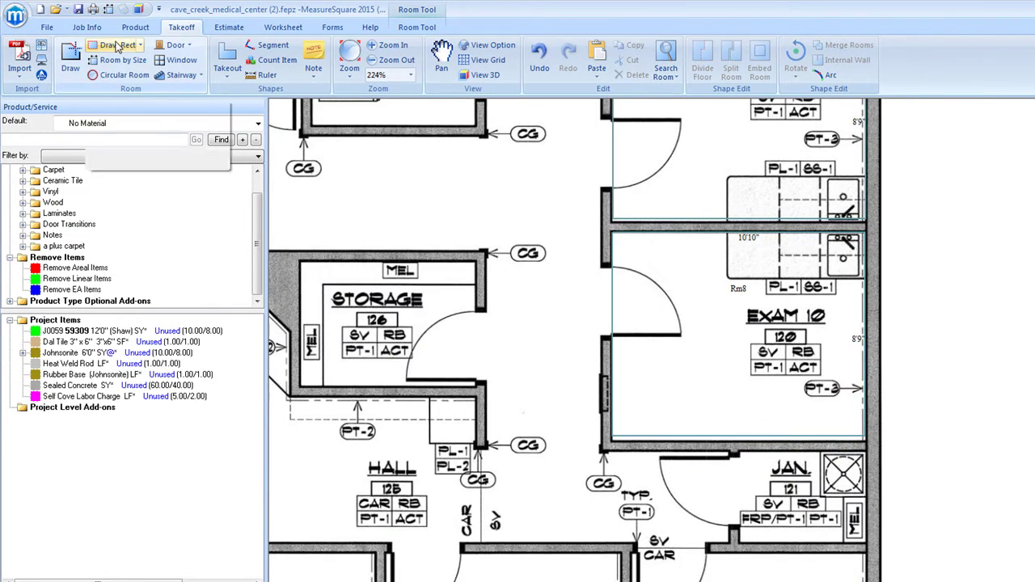
{"action": "left_click", "coordinate": [117, 44]}
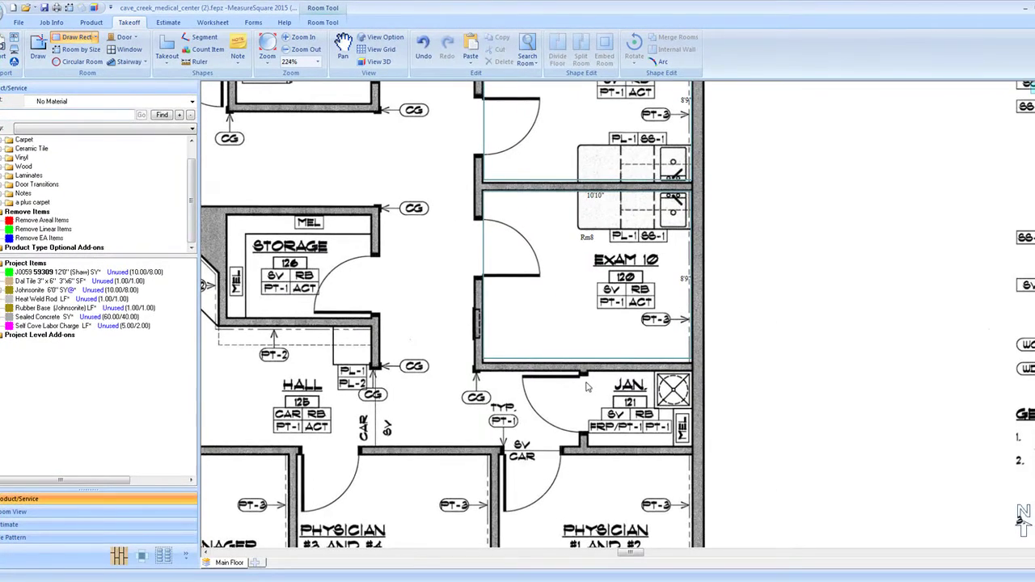
{"action": "left_click", "coordinate": [588, 373]}
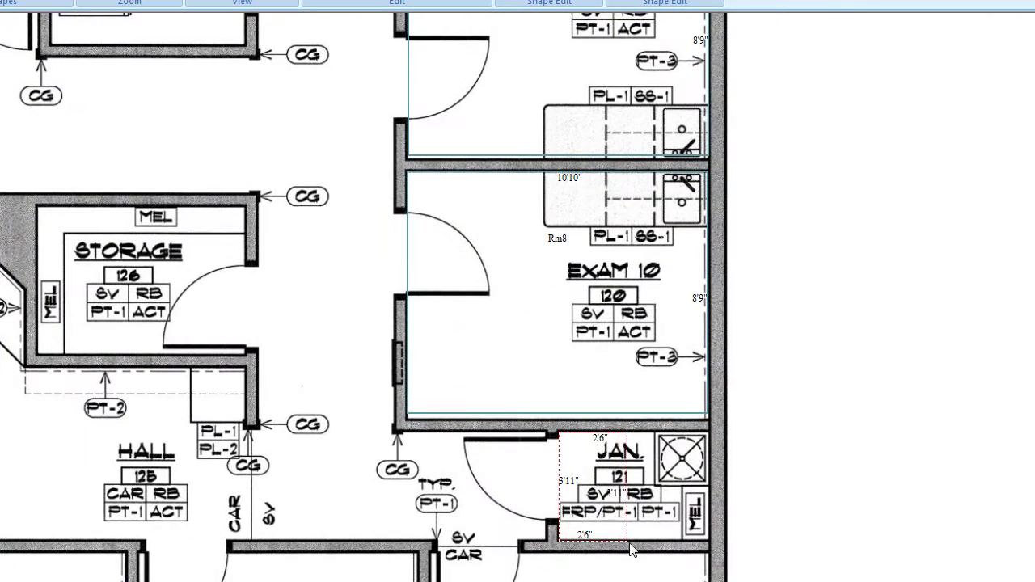
{"action": "left_click", "coordinate": [708, 540]}
- Draw a rectangular room over IT room 105, about 10'8" by 8'11"
{"action": "scroll", "coordinate": [643, 556], "scroll_direction": "down", "scroll_amount": 3}
{"action": "scroll", "coordinate": [668, 465], "scroll_direction": "down", "scroll_amount": 2}
{"action": "mouse_move", "coordinate": [541, 547]}
{"action": "middle_mouse_down"}
{"action": "mouse_move", "coordinate": [794, 533]}
{"action": "mouse_move", "coordinate": [1011, 563]}
{"action": "middle_mouse_up"}
{"action": "scroll", "coordinate": [226, 173], "scroll_direction": "up", "scroll_amount": 3}
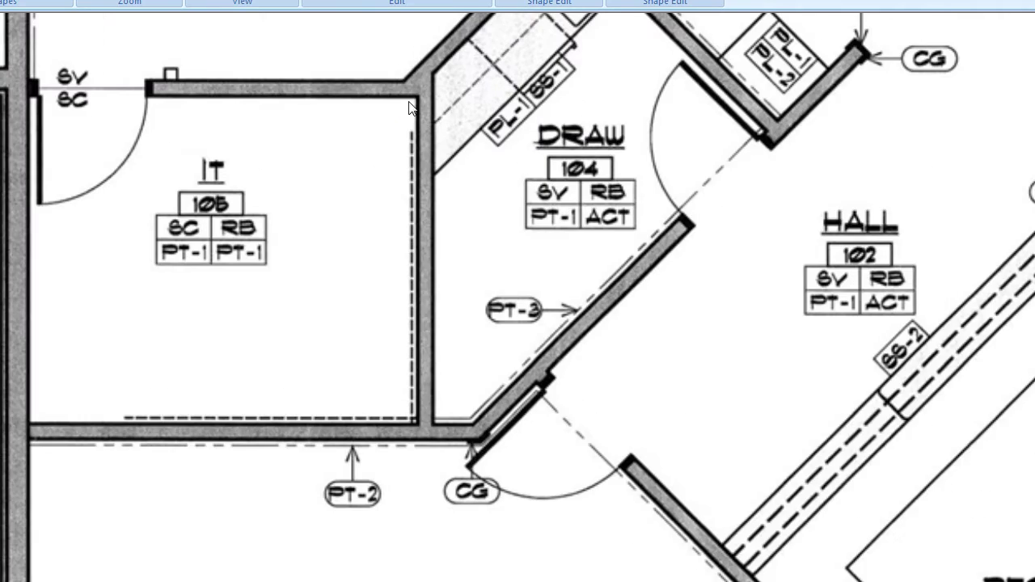
{"action": "left_click", "coordinate": [411, 101]}
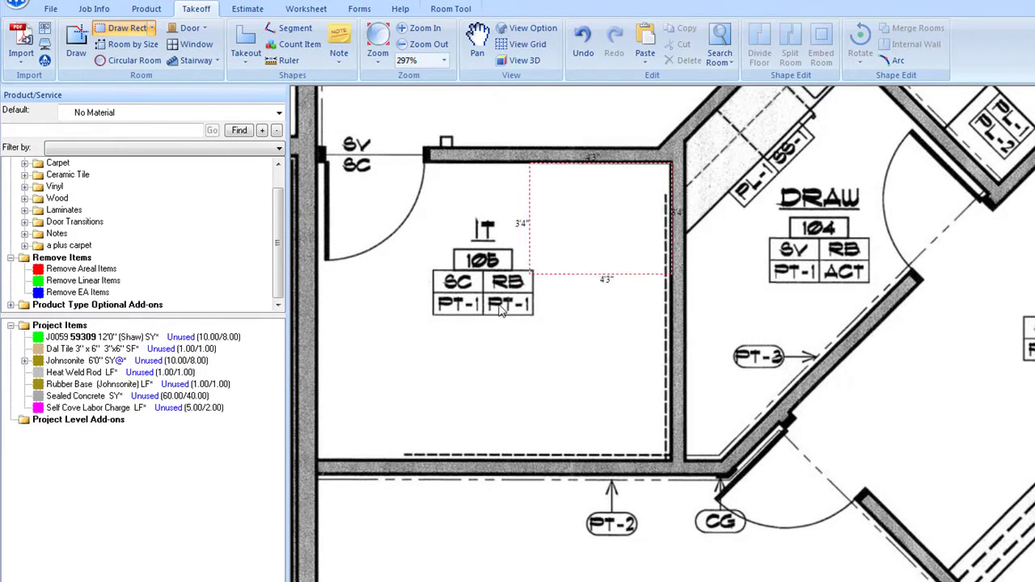
{"action": "left_click", "coordinate": [319, 468]}
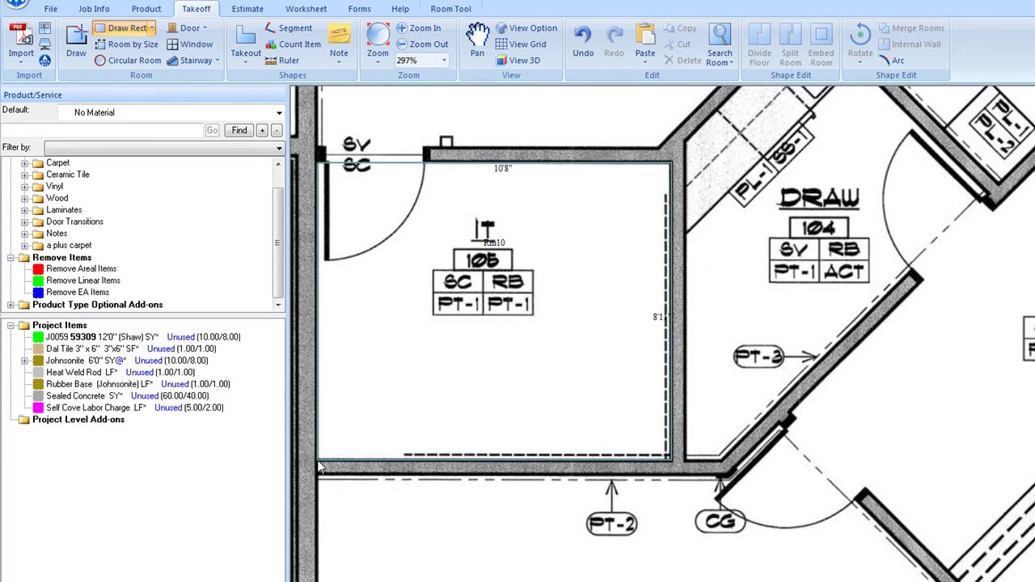
- Draw rectangular rooms over Exam 1, about 11'7" by 8'11", and over Staff Toilet 108, about 7'9" by 6'4"
{"action": "scroll", "coordinate": [393, 365], "scroll_direction": "down", "scroll_amount": 3}
{"action": "scroll", "coordinate": [421, 313], "scroll_direction": "down", "scroll_amount": 2}
{"action": "scroll", "coordinate": [467, 554], "scroll_direction": "up", "scroll_amount": 1}
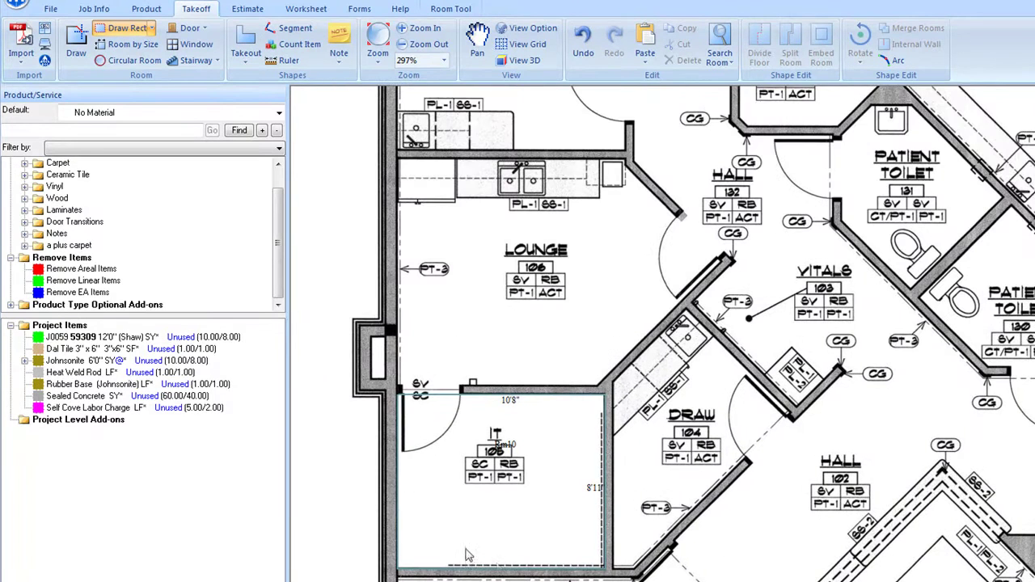
{"action": "scroll", "coordinate": [524, 467], "scroll_direction": "down", "scroll_amount": 2}
{"action": "scroll", "coordinate": [522, 524], "scroll_direction": "up", "scroll_amount": 2}
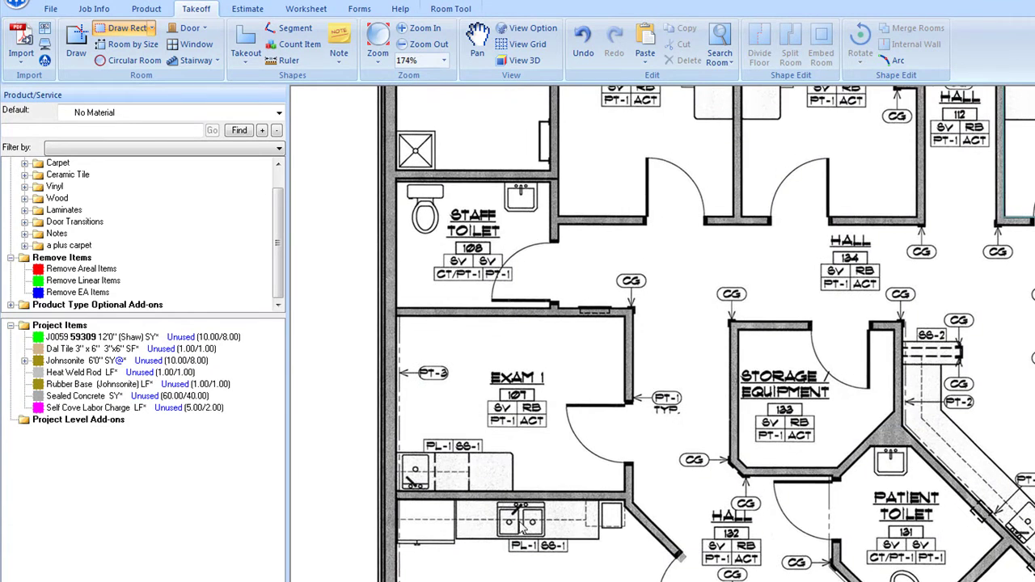
{"action": "scroll", "coordinate": [574, 366], "scroll_direction": "up", "scroll_amount": 1}
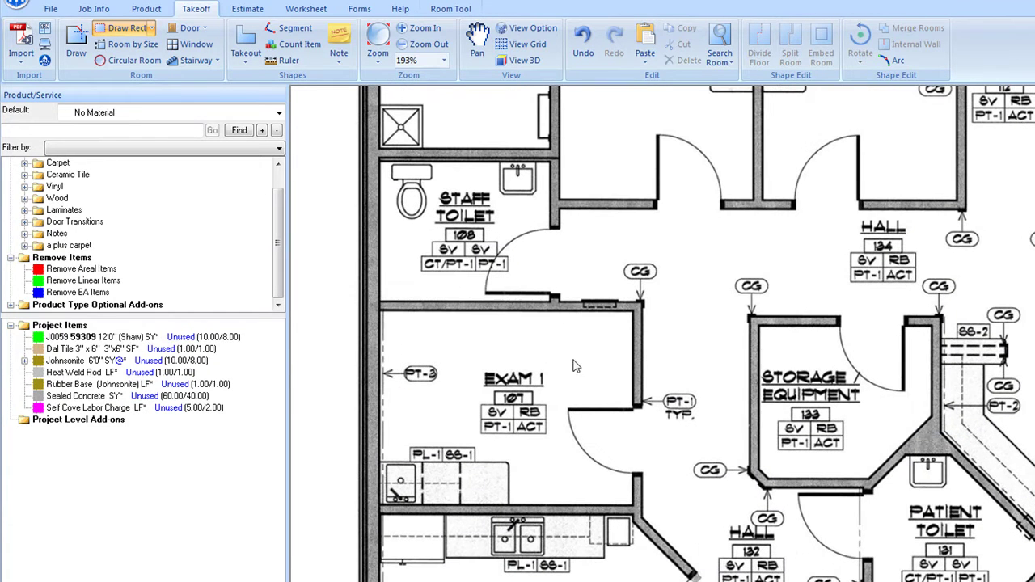
{"action": "left_click", "coordinate": [633, 312]}
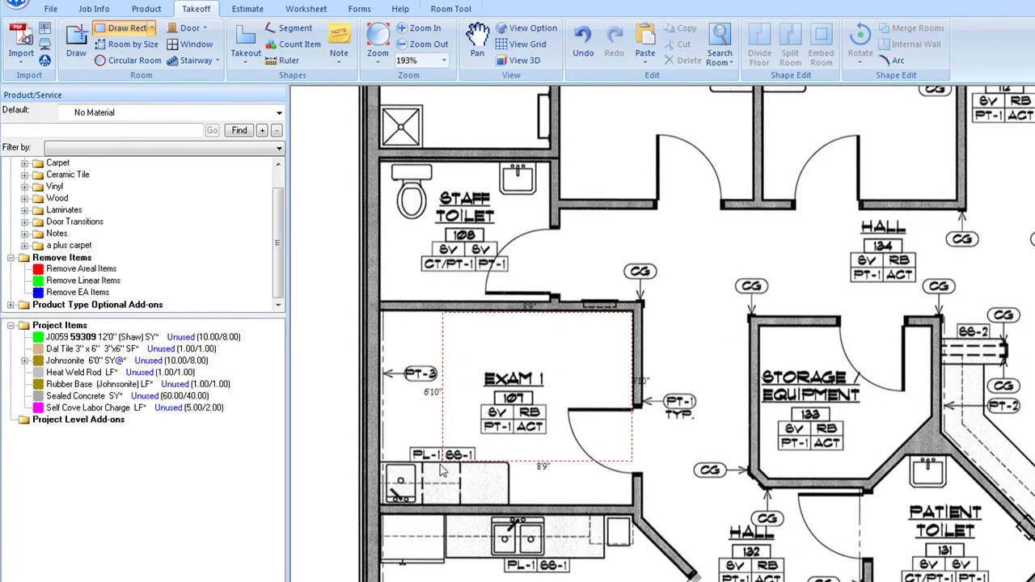
{"action": "left_click", "coordinate": [383, 508]}
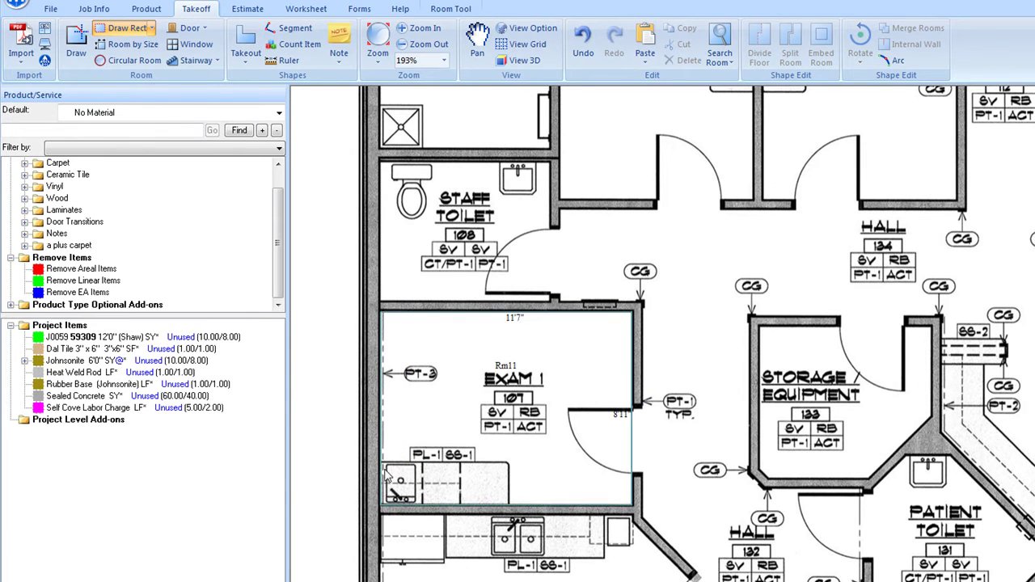
{"action": "left_click", "coordinate": [550, 163]}
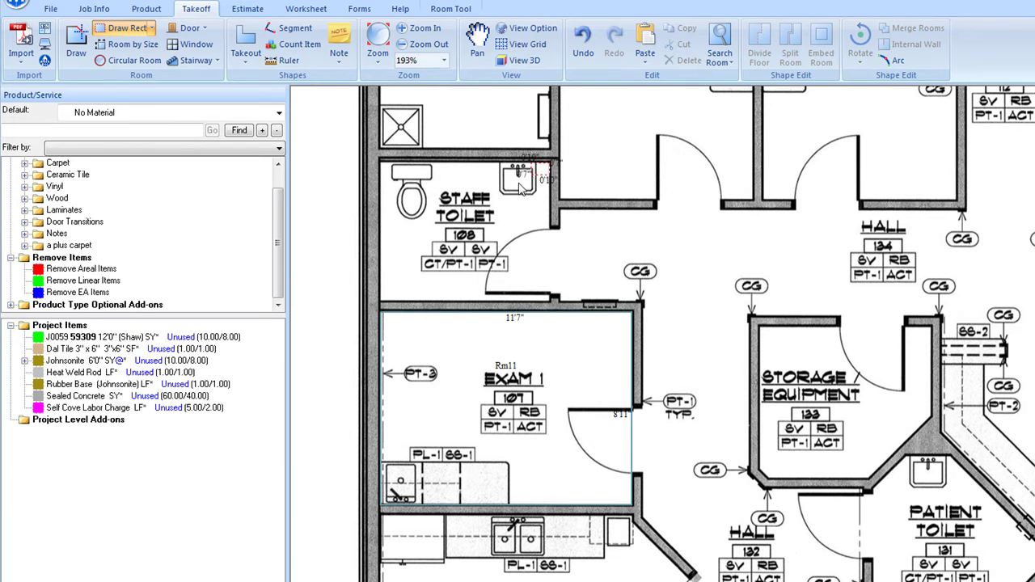
{"action": "left_click", "coordinate": [385, 307]}
- Freedraw the Exam 3 room along its walls, about 9'0" by 11'0", including the 1'0" by 4'5" notch beside Hall 112
{"action": "scroll", "coordinate": [396, 302], "scroll_direction": "down", "scroll_amount": 3}
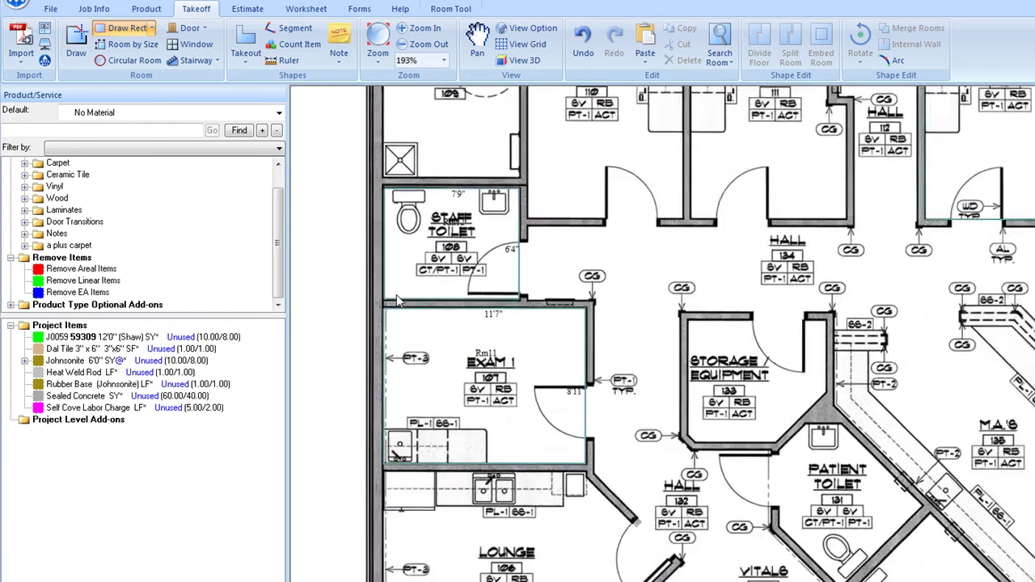
{"action": "scroll", "coordinate": [491, 273], "scroll_direction": "down", "scroll_amount": 1}
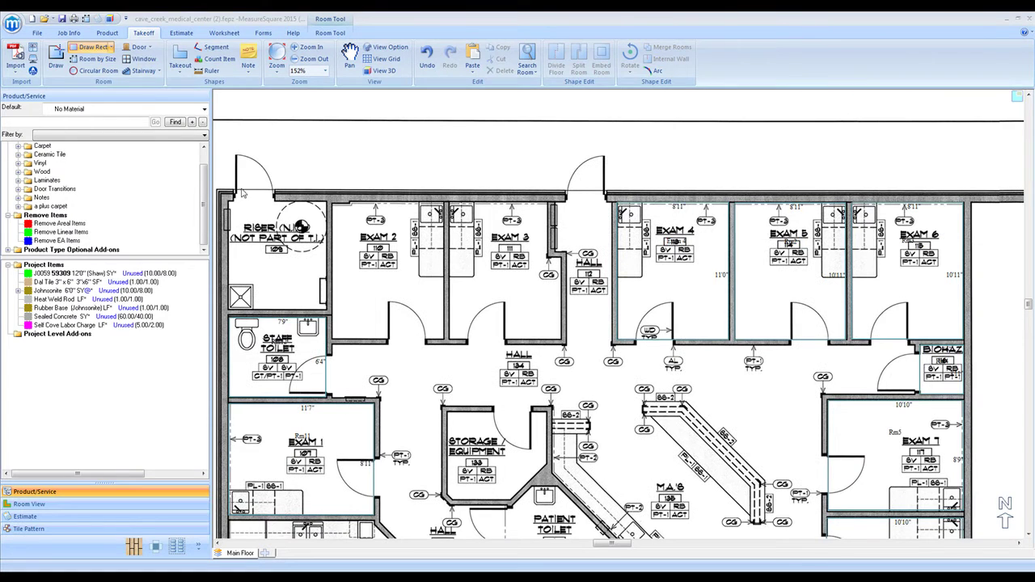
{"action": "left_click", "coordinate": [53, 53]}
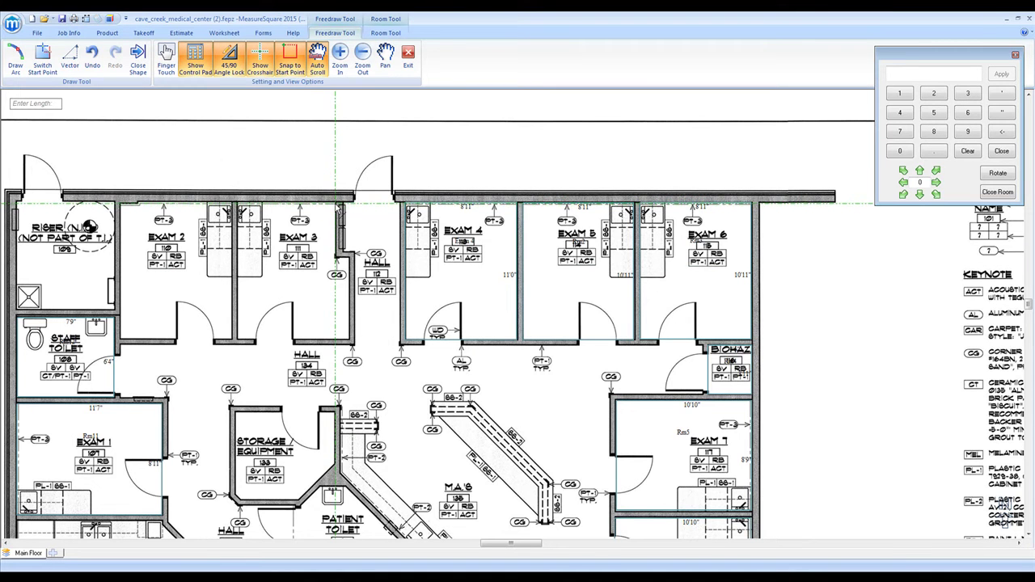
{"action": "left_click", "coordinate": [339, 202]}
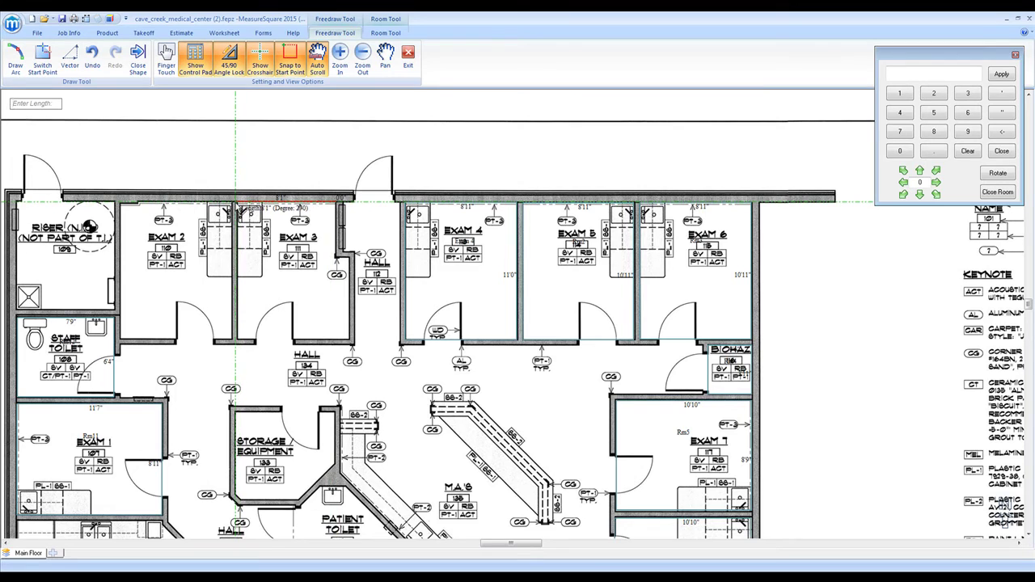
{"action": "left_click", "coordinate": [236, 200]}
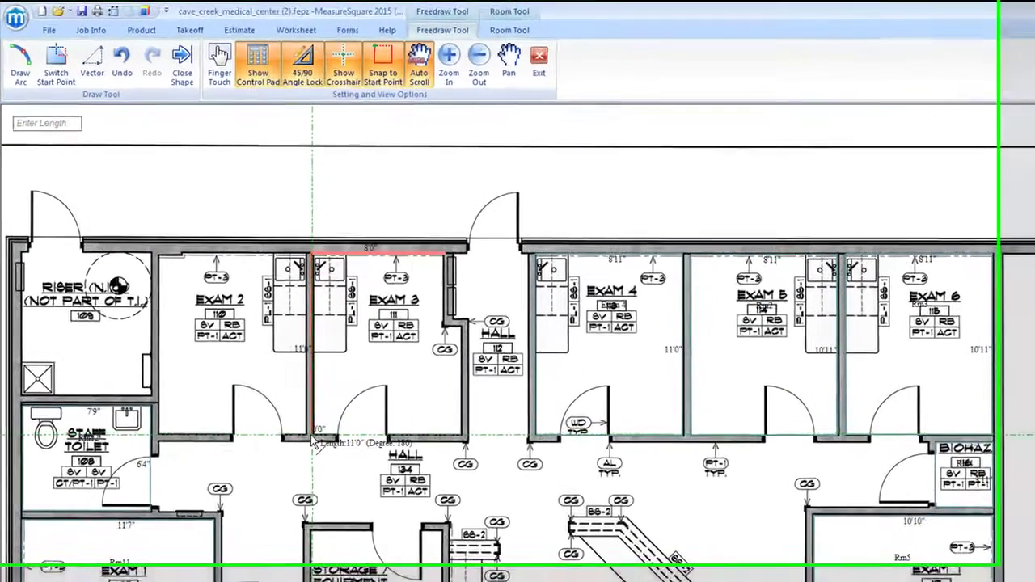
{"action": "left_click", "coordinate": [235, 339]}
{"action": "left_click", "coordinate": [477, 451]}
{"action": "left_click", "coordinate": [477, 334]}
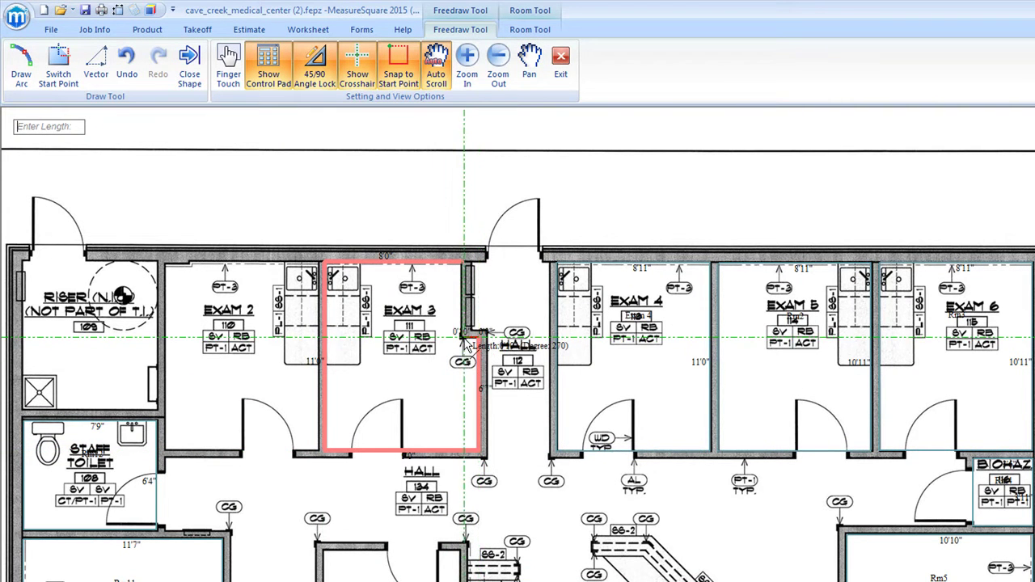
{"action": "left_click", "coordinate": [462, 338]}
{"action": "left_click", "coordinate": [461, 258]}
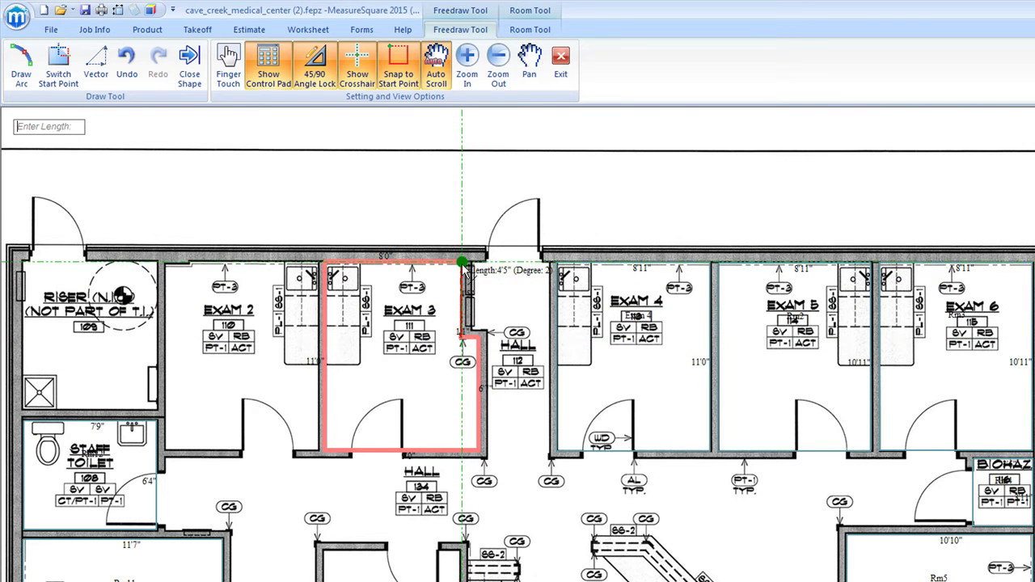
- Freedraw the Exam 2 room along its walls, about 8'11" by 11'0", including the small 0'3" jog near its upper corner by the riser room
{"action": "left_click", "coordinate": [318, 262]}
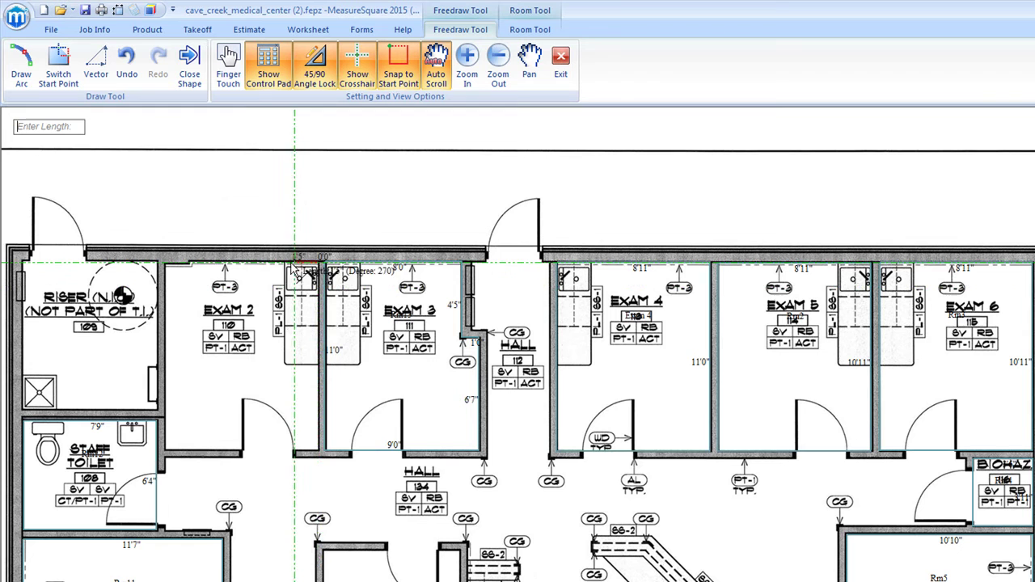
{"action": "left_click", "coordinate": [192, 270]}
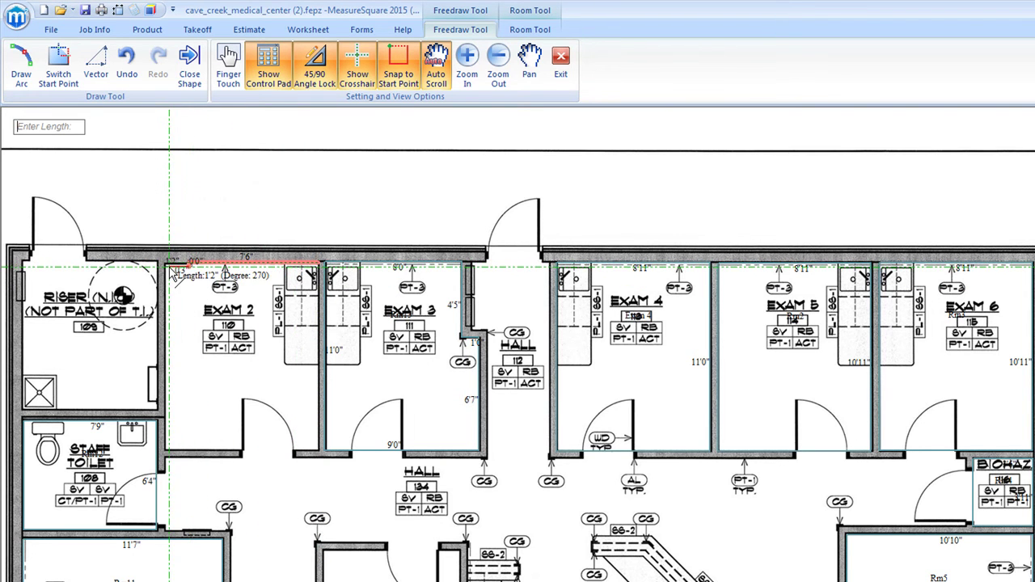
{"action": "left_click", "coordinate": [166, 264]}
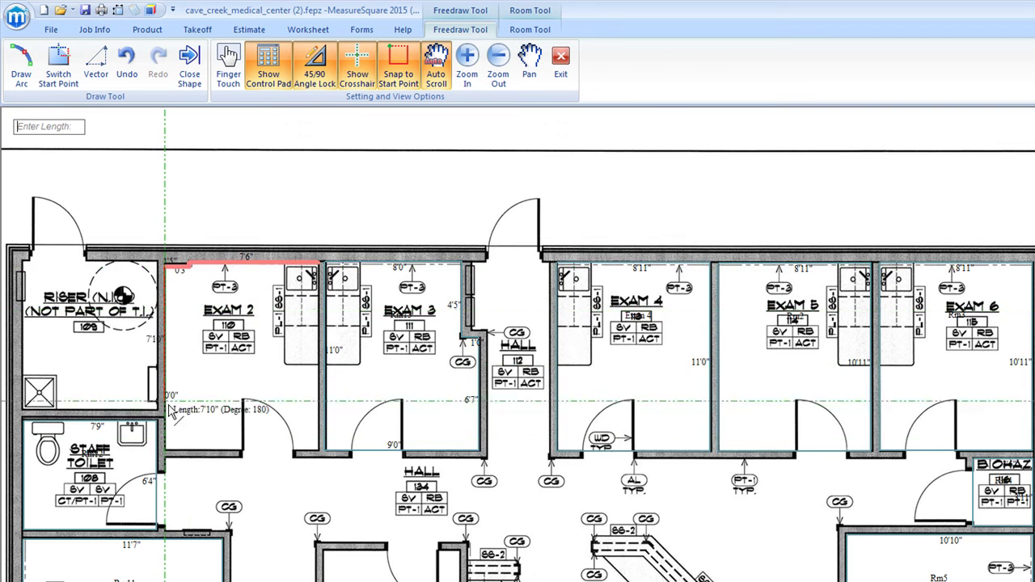
{"action": "left_click", "coordinate": [168, 457]}
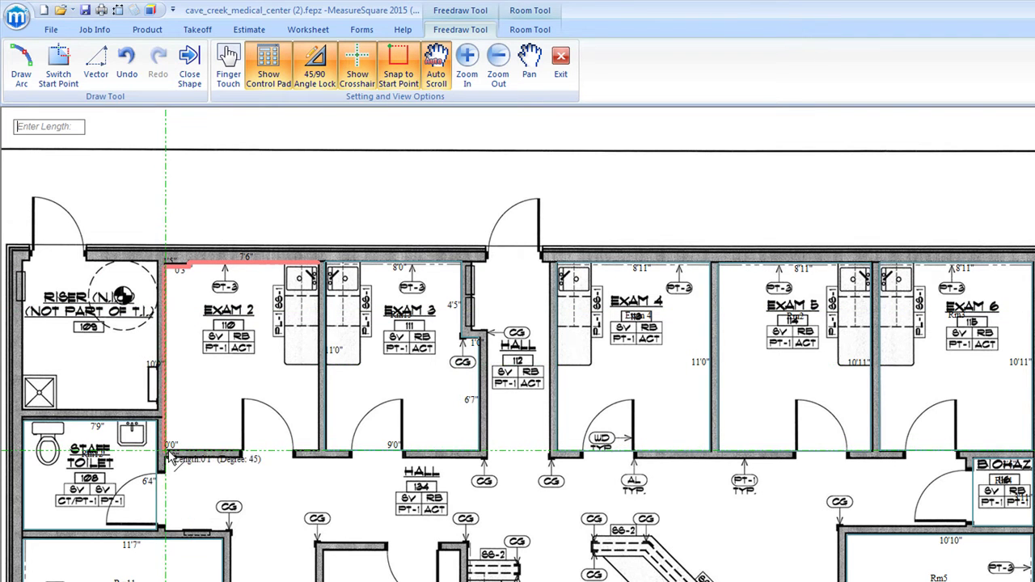
{"action": "left_click", "coordinate": [317, 455]}
{"action": "left_click", "coordinate": [318, 267]}
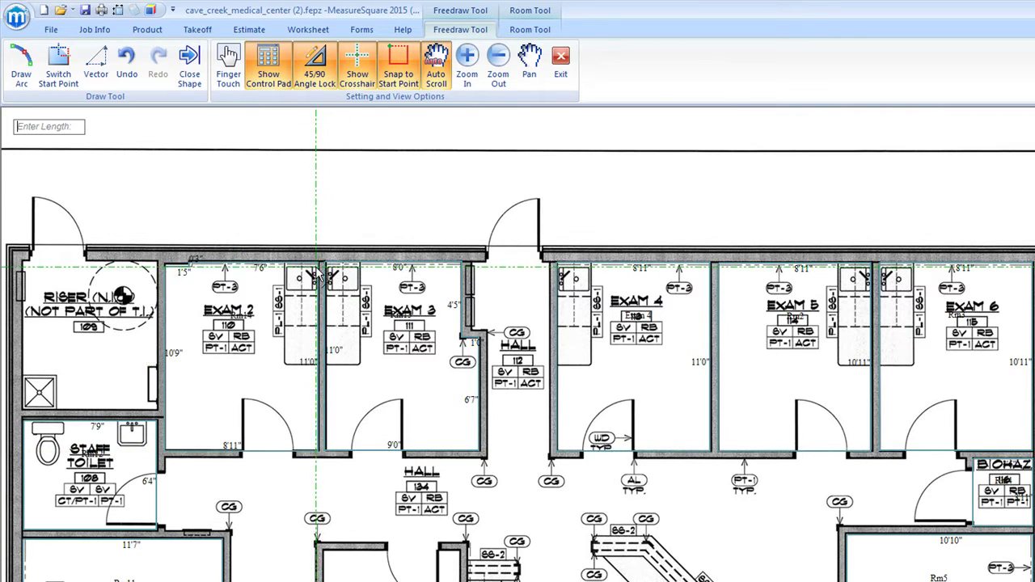
- Freedraw the Lounge 106 outline along its angled sides of about 7'0" and 9'0" and its 10'3" wall shared with the IT room
{"action": "scroll", "coordinate": [318, 275], "scroll_direction": "down", "scroll_amount": 3}
{"action": "scroll", "coordinate": [522, 322], "scroll_direction": "up", "scroll_amount": 3}
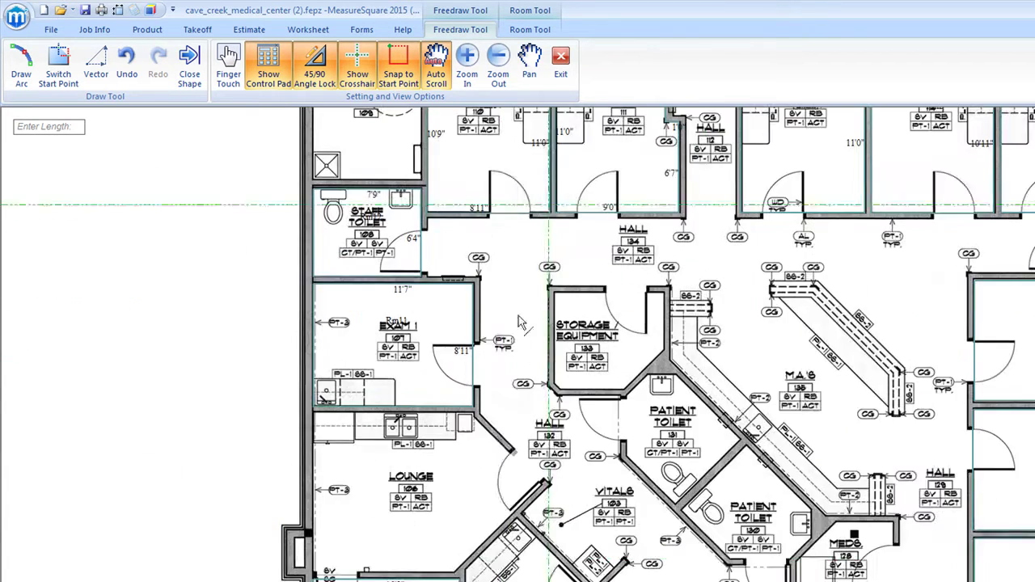
{"action": "scroll", "coordinate": [437, 517], "scroll_direction": "up", "scroll_amount": 4}
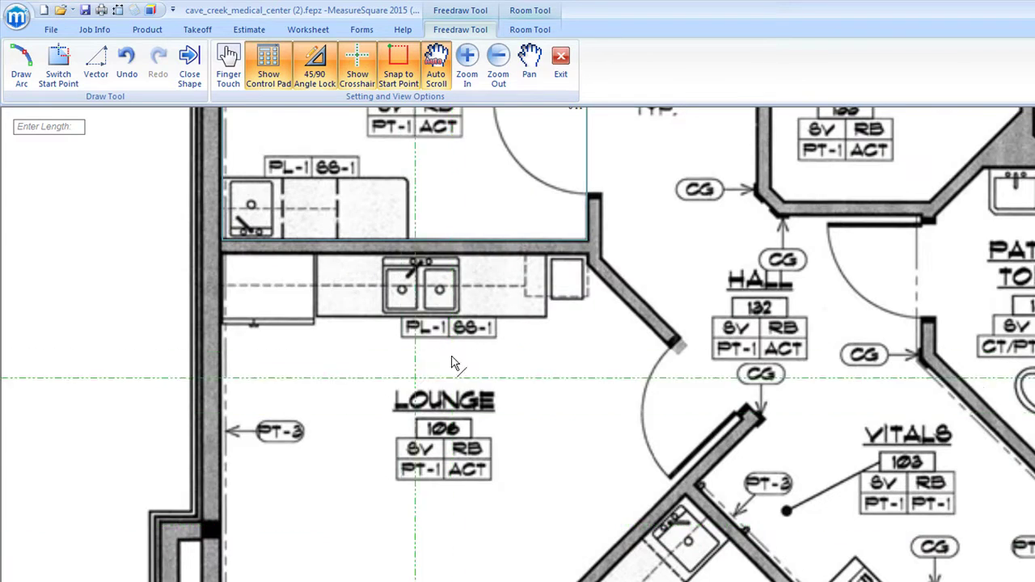
{"action": "left_click", "coordinate": [588, 259]}
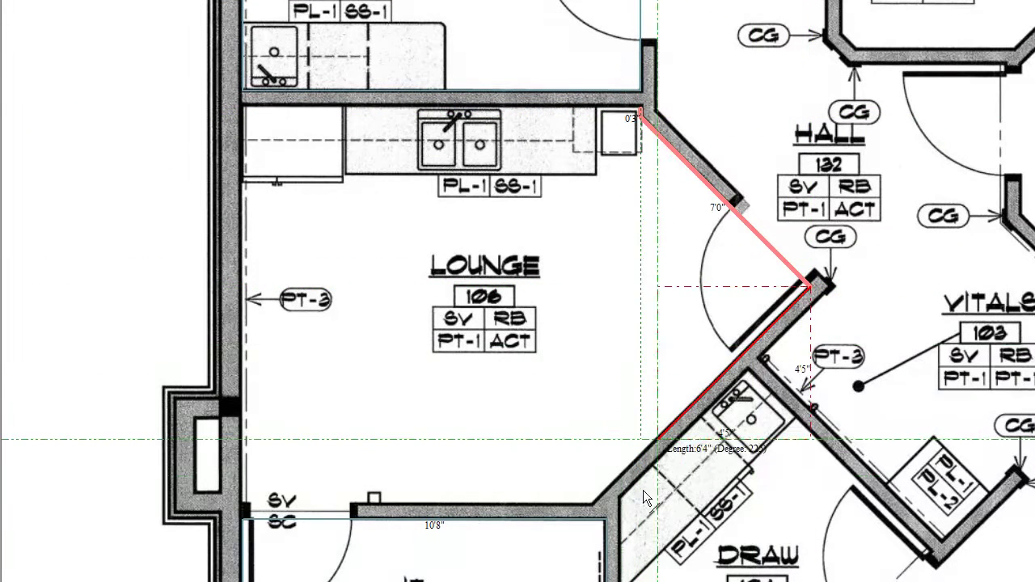
{"action": "left_click", "coordinate": [591, 529]}
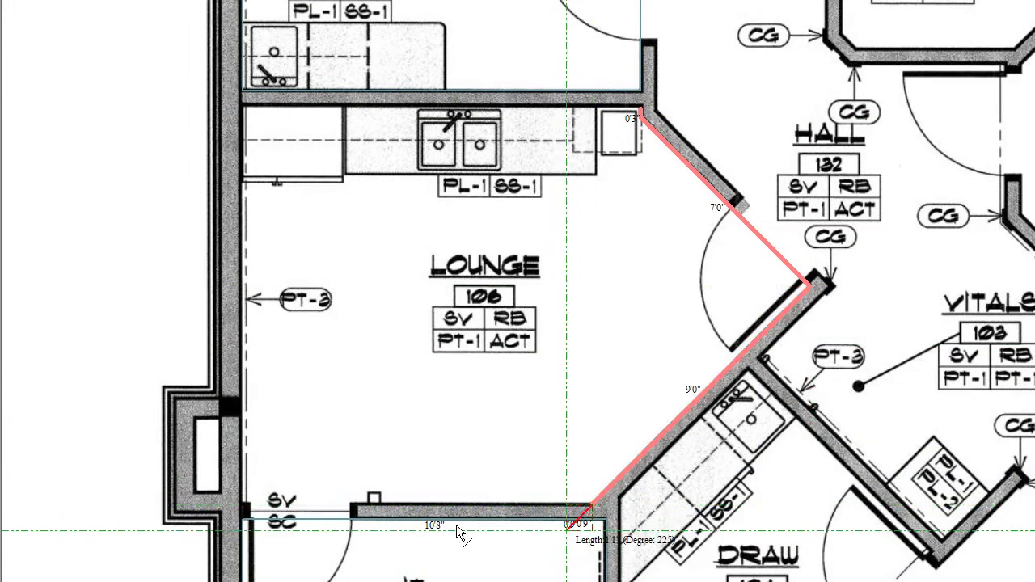
{"action": "left_click", "coordinate": [242, 524]}
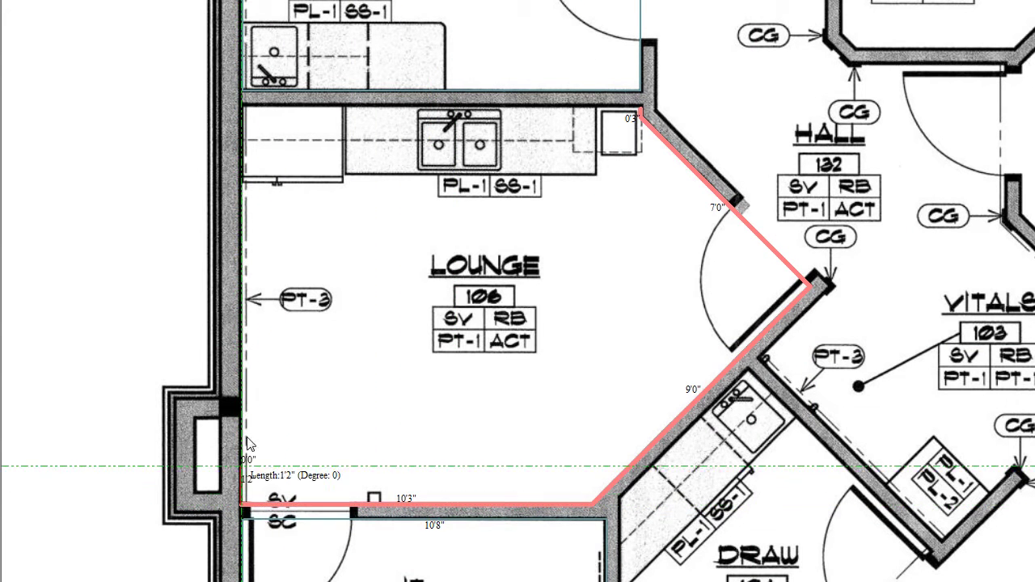
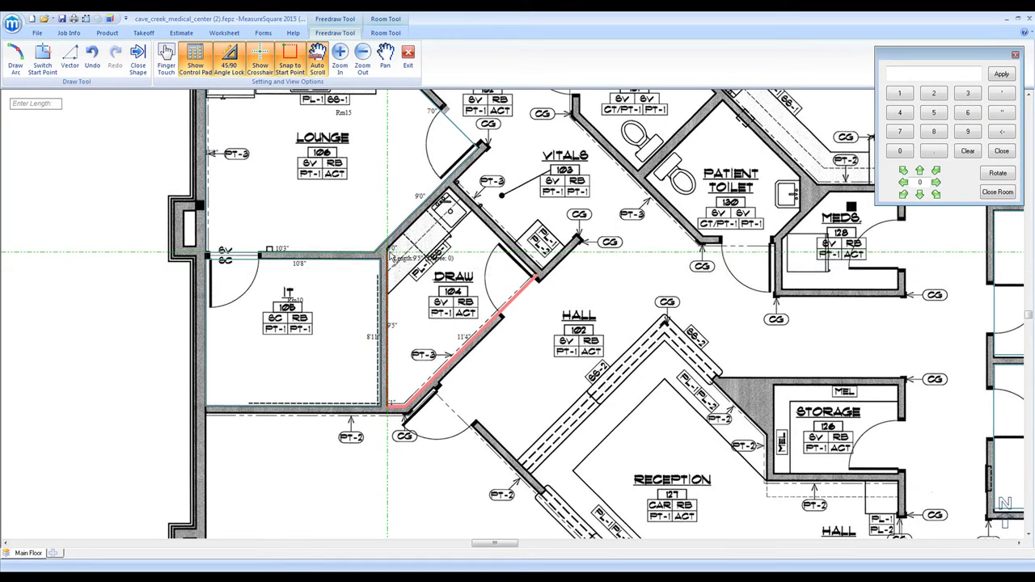
- Complete the Draw 104 room outline with sides of about 9'7", 5'3" and 7'7" back to its starting corner
{"action": "left_click", "coordinate": [387, 248]}
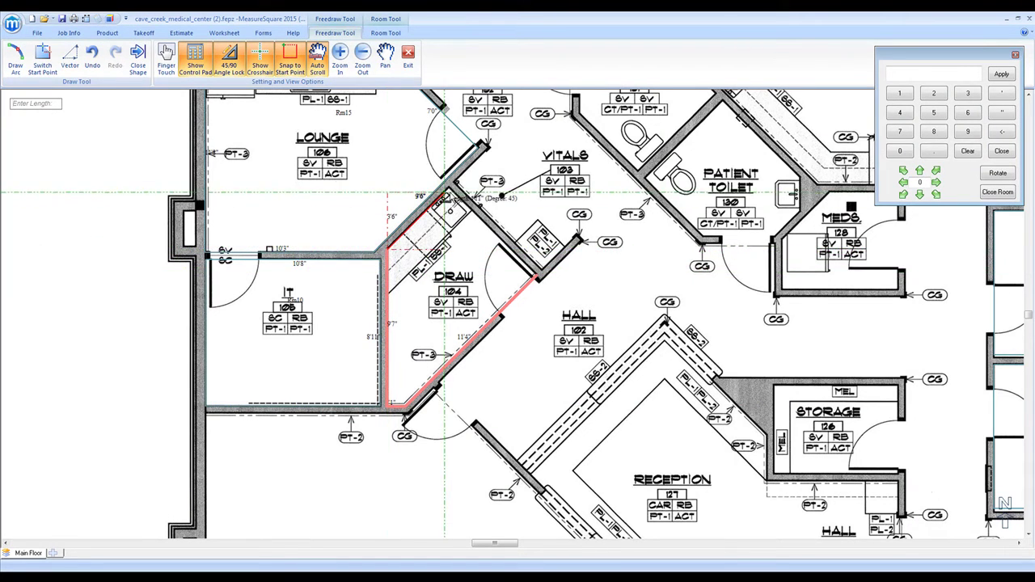
{"action": "left_click", "coordinate": [449, 192]}
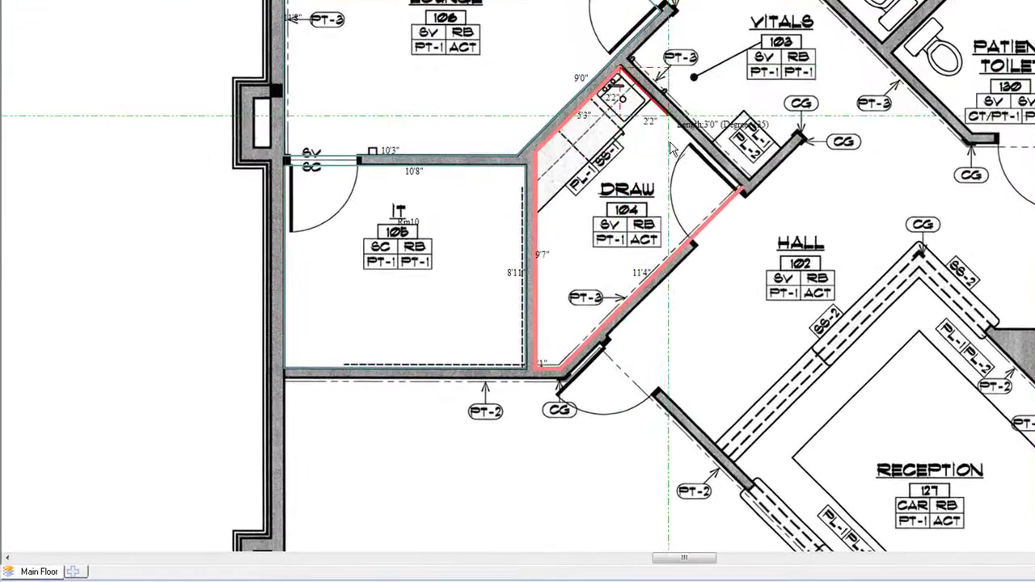
{"action": "left_click", "coordinate": [734, 202]}
- Start freedrawing Waiting 101 along the 20'9" diagonal, the 7'8" wall beside Manager 124 and the 1'0" jog to the window wall
{"action": "scroll", "coordinate": [622, 275], "scroll_direction": "down", "scroll_amount": 2}
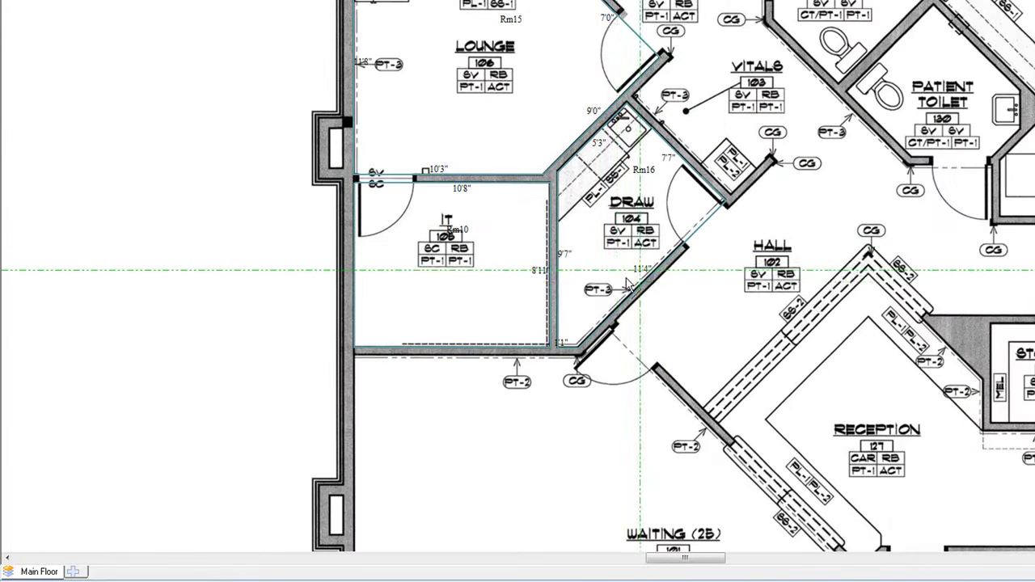
{"action": "scroll", "coordinate": [610, 89], "scroll_direction": "down", "scroll_amount": 3}
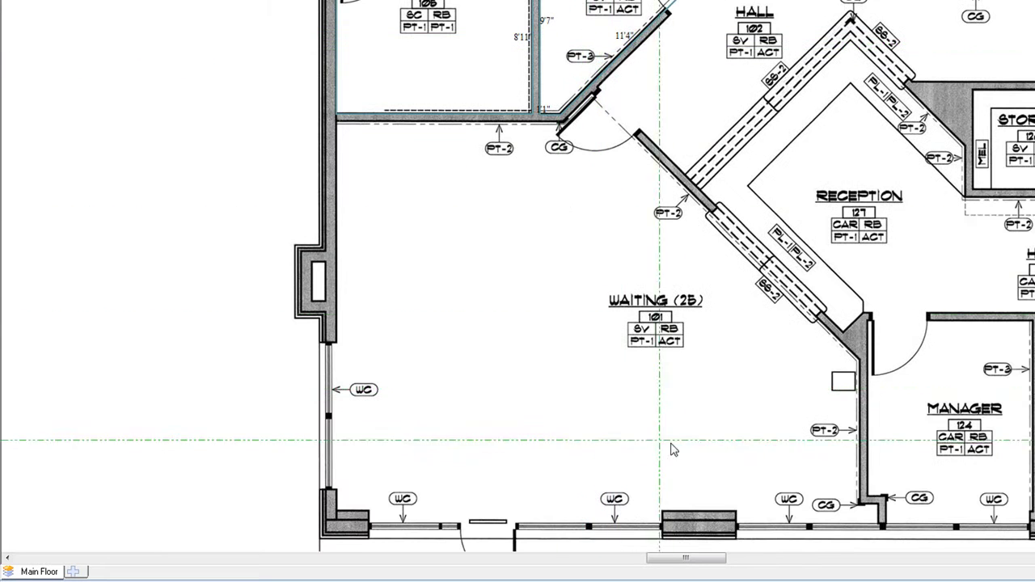
{"action": "left_click", "coordinate": [596, 122]}
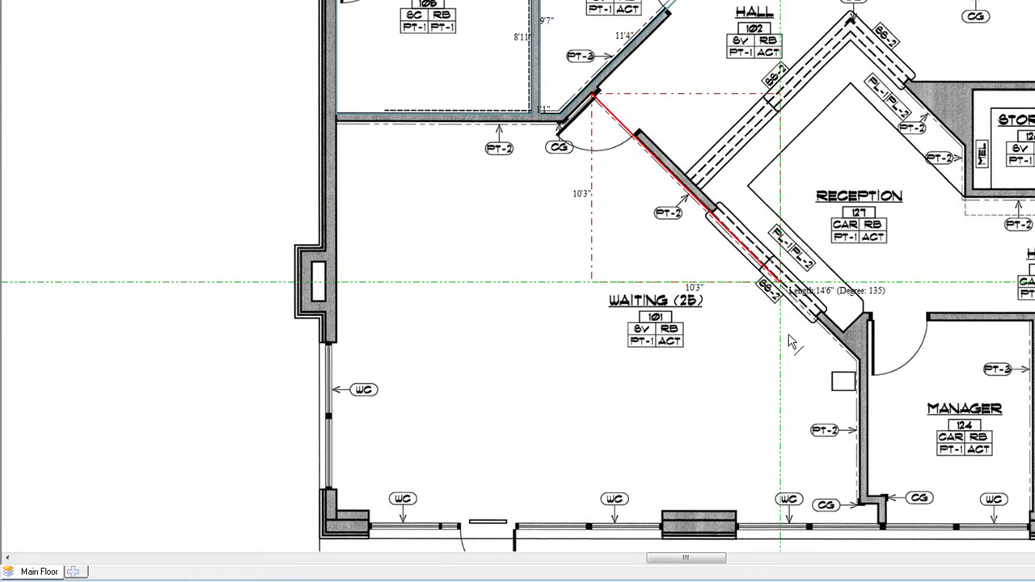
{"action": "left_click", "coordinate": [859, 362]}
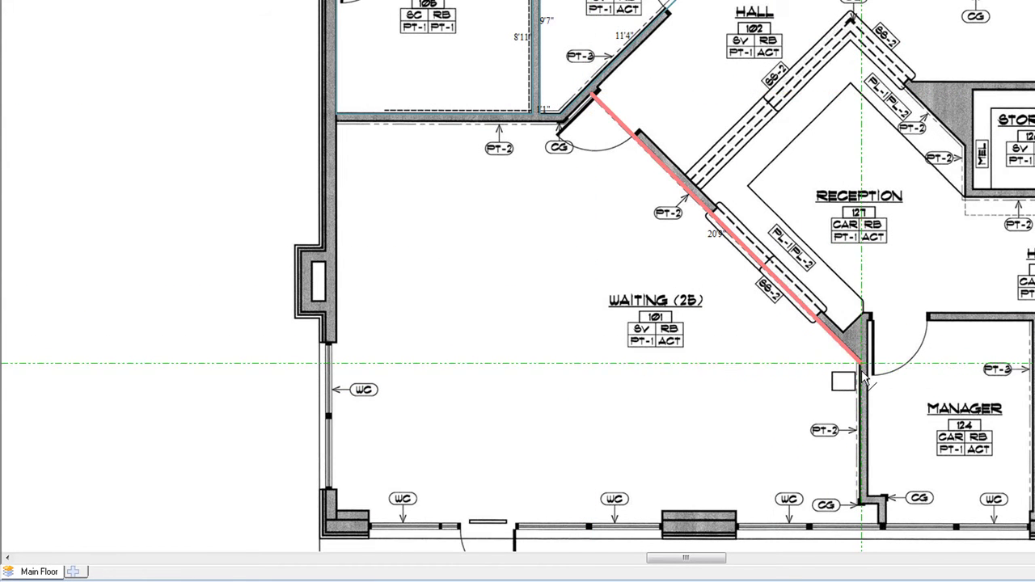
{"action": "left_click", "coordinate": [860, 501]}
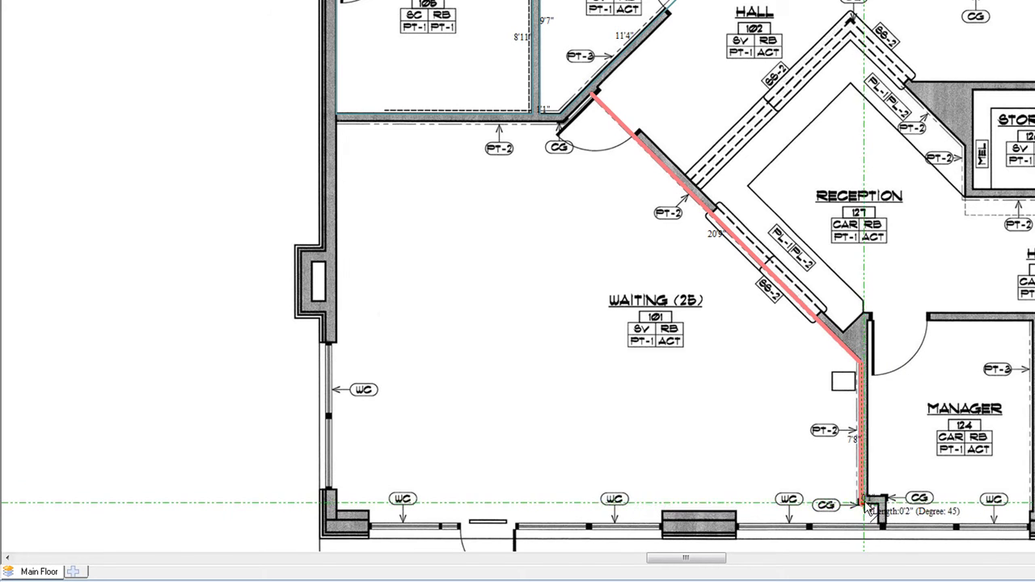
{"action": "left_click", "coordinate": [879, 503]}
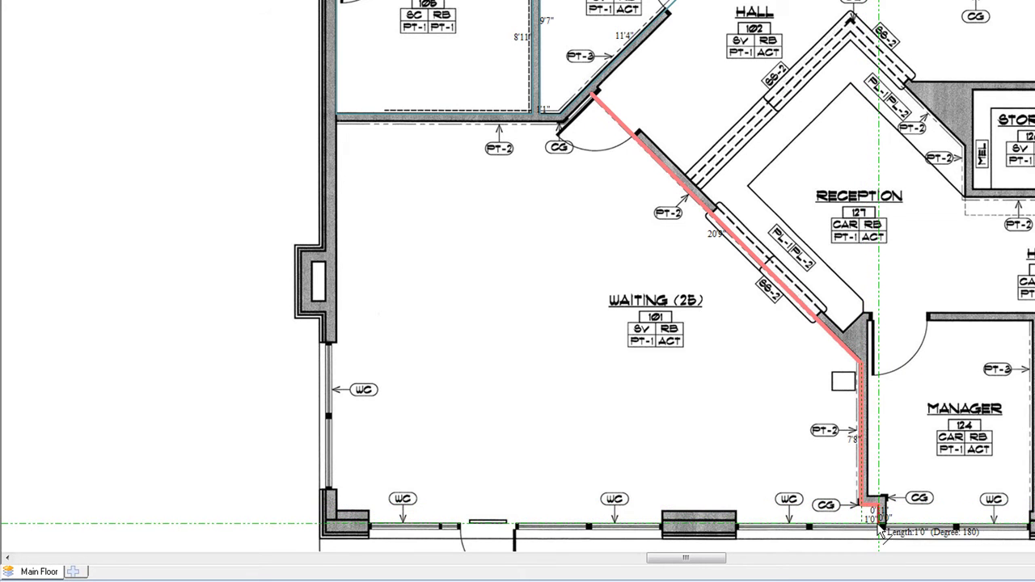
{"action": "left_click", "coordinate": [882, 527]}
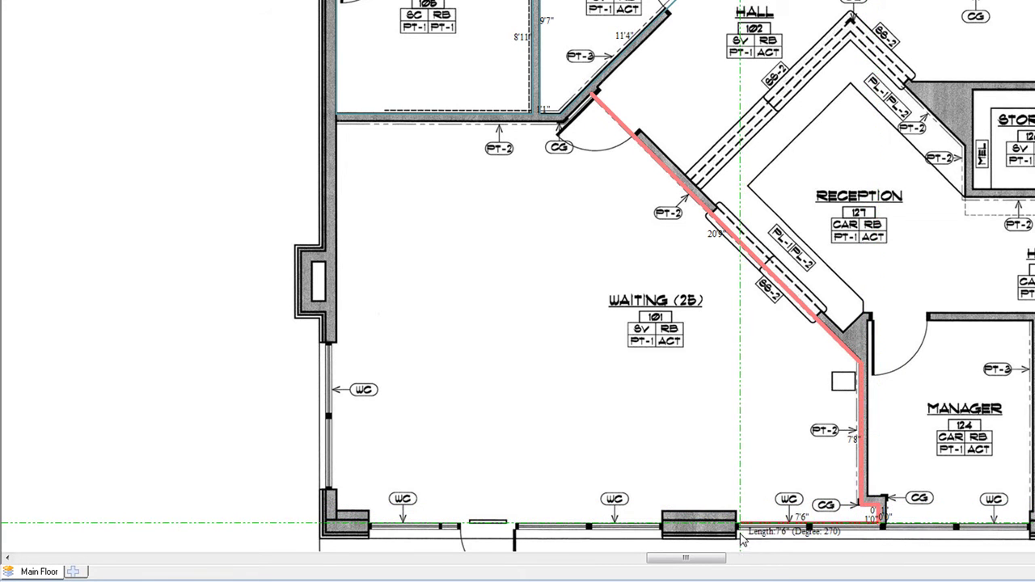
- Continue the Waiting 101 outline 7'9" along the window wall, around the 4'0" wide pier and 15'11" past the entrance
{"action": "left_click", "coordinate": [737, 532]}
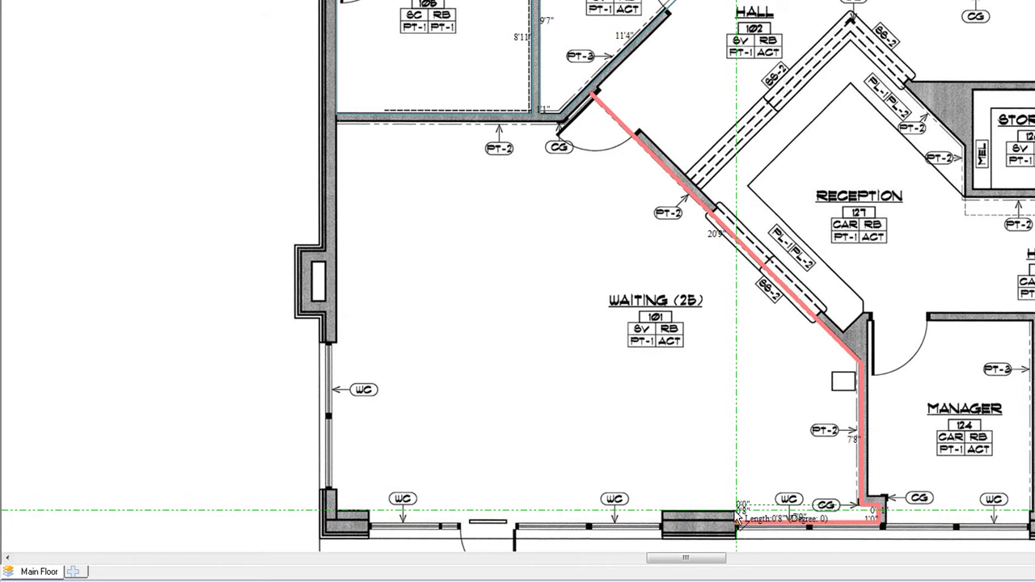
{"action": "left_click", "coordinate": [737, 521]}
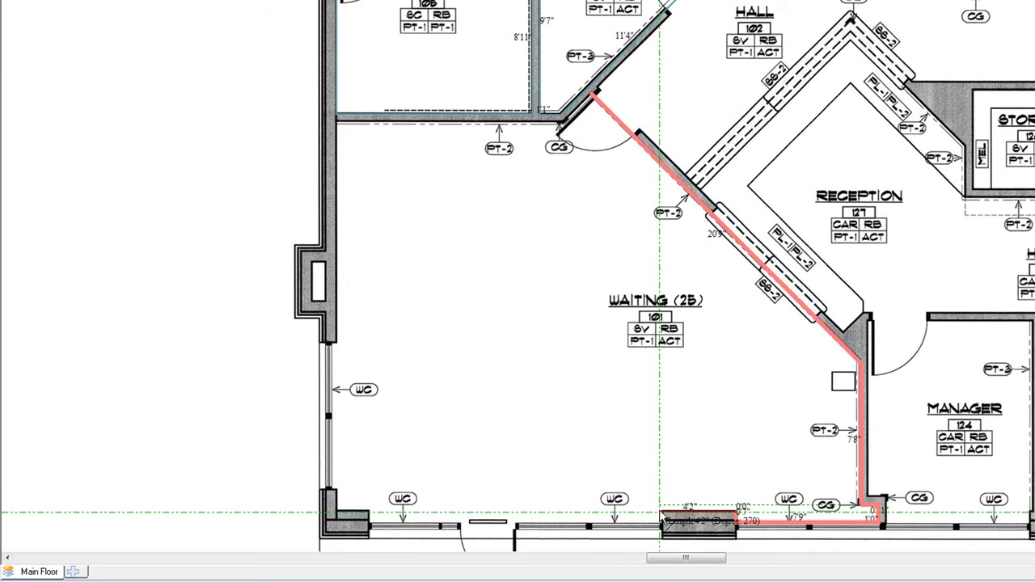
{"action": "left_click", "coordinate": [663, 513]}
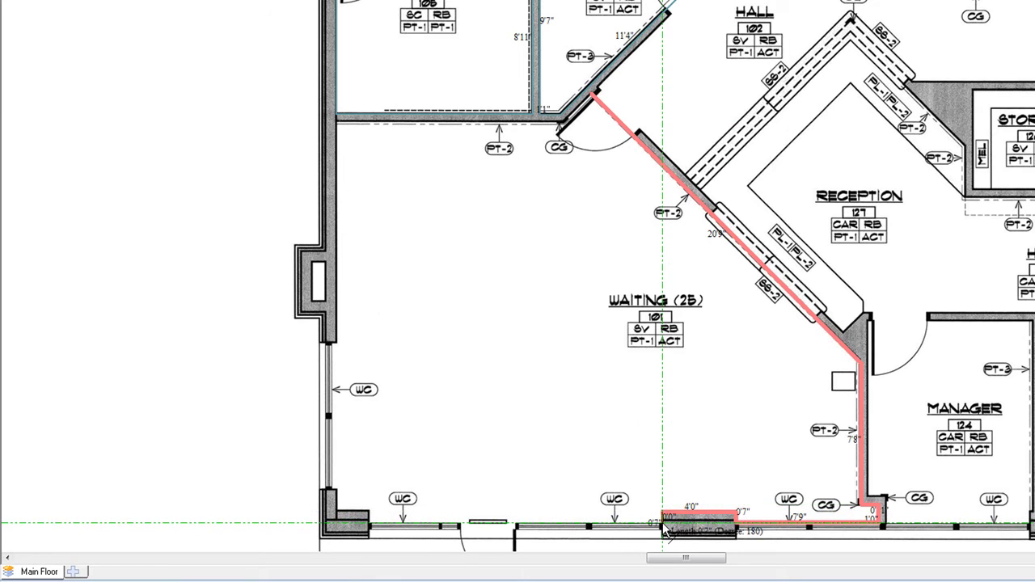
{"action": "left_click", "coordinate": [655, 527]}
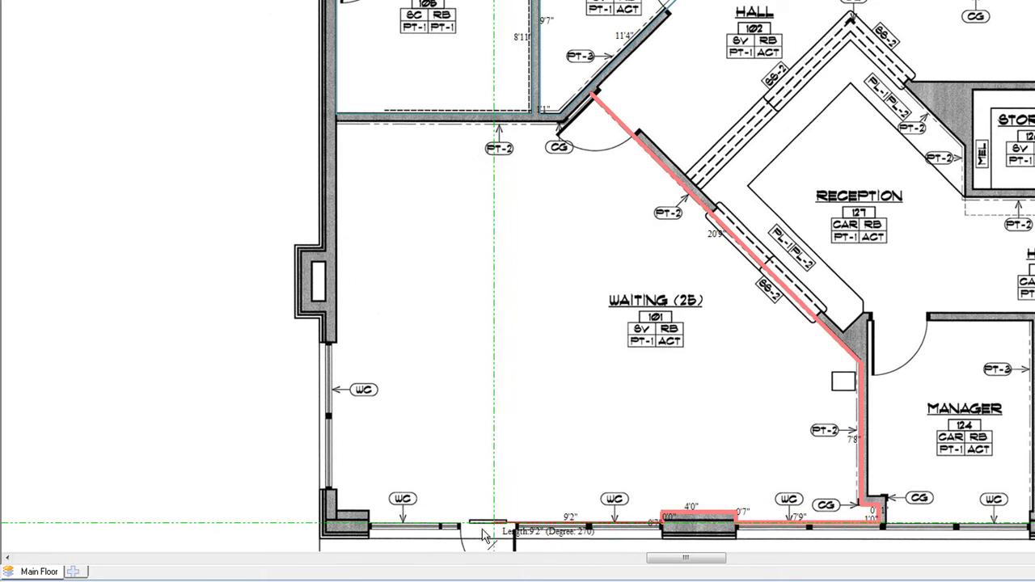
{"action": "left_click", "coordinate": [371, 523]}
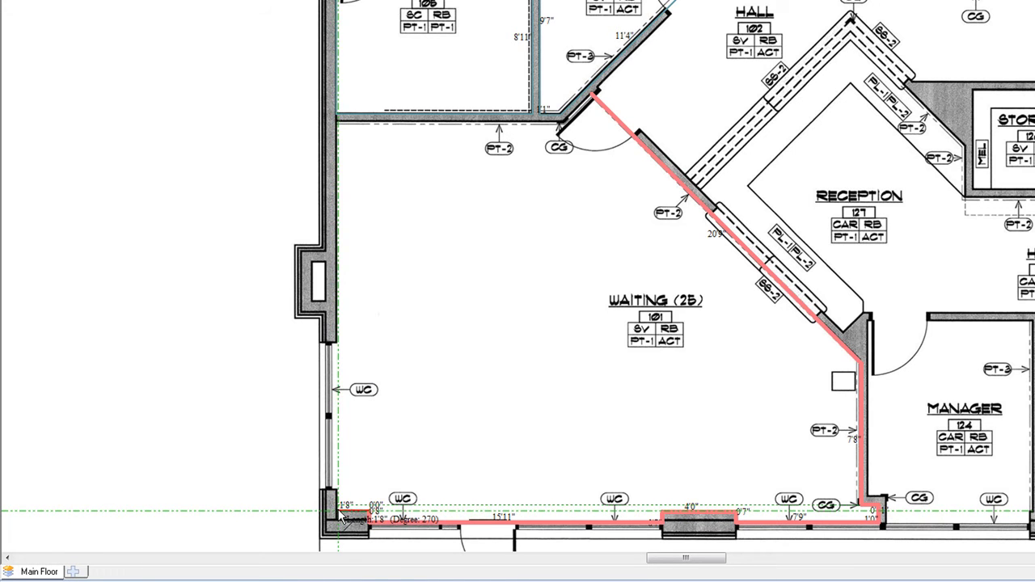
- Continue the Waiting 101 outline around the corner pier with 1'8" and 1'2" sides, along the 8'0" window and back 0'5" to the wall face
{"action": "left_click", "coordinate": [338, 511]}
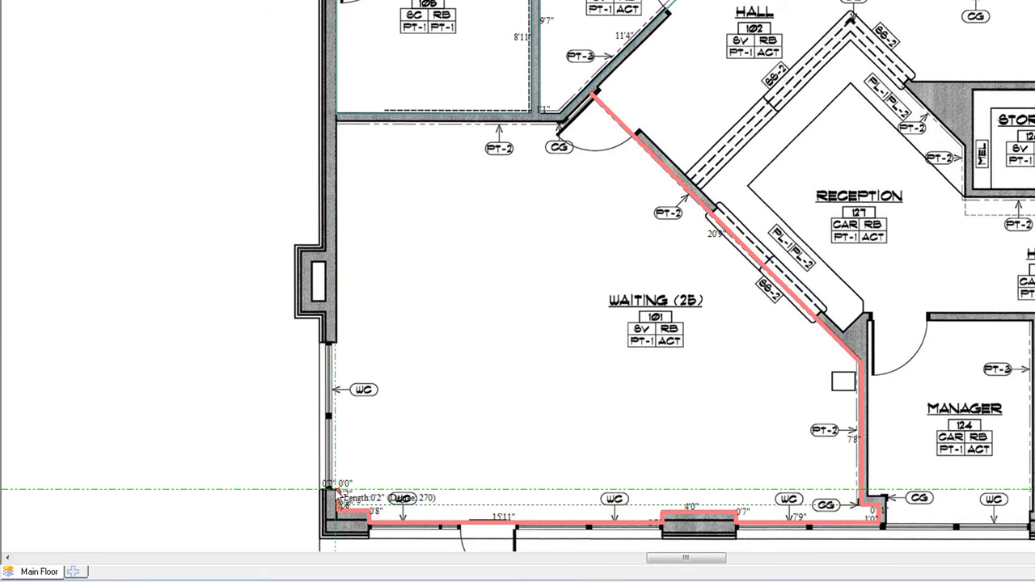
{"action": "left_click", "coordinate": [337, 491]}
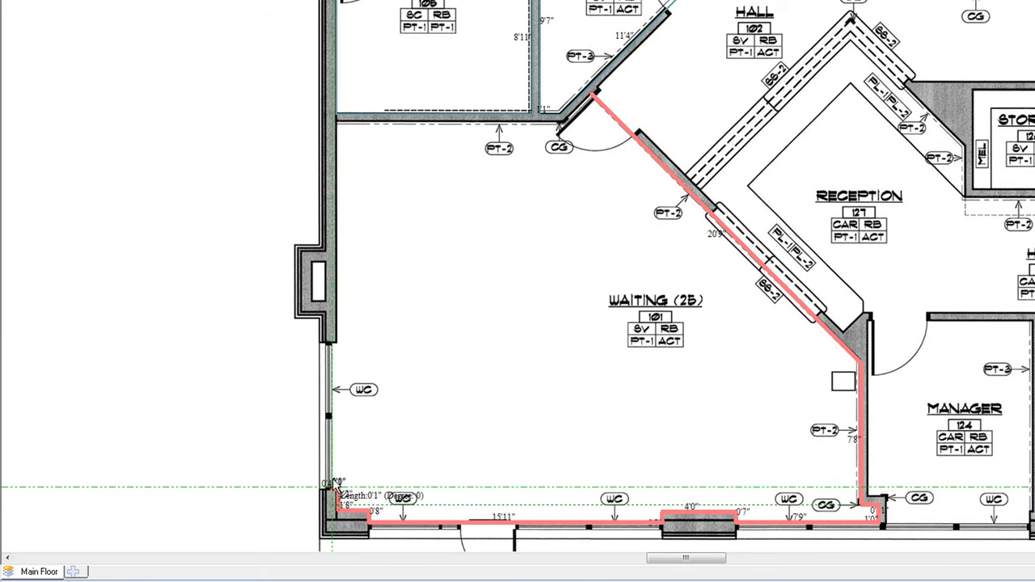
{"action": "left_click", "coordinate": [325, 345]}
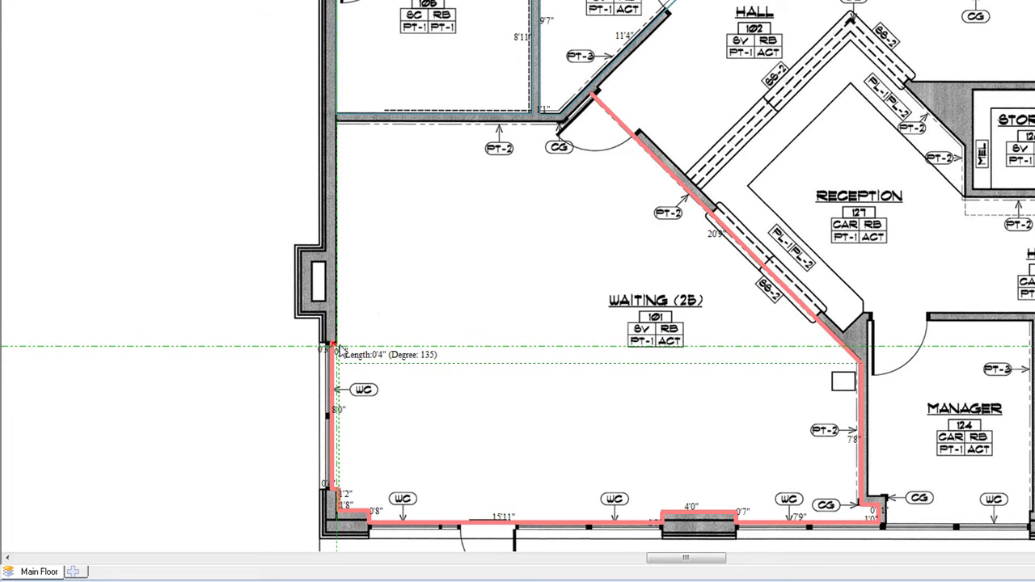
{"action": "left_click", "coordinate": [339, 345]}
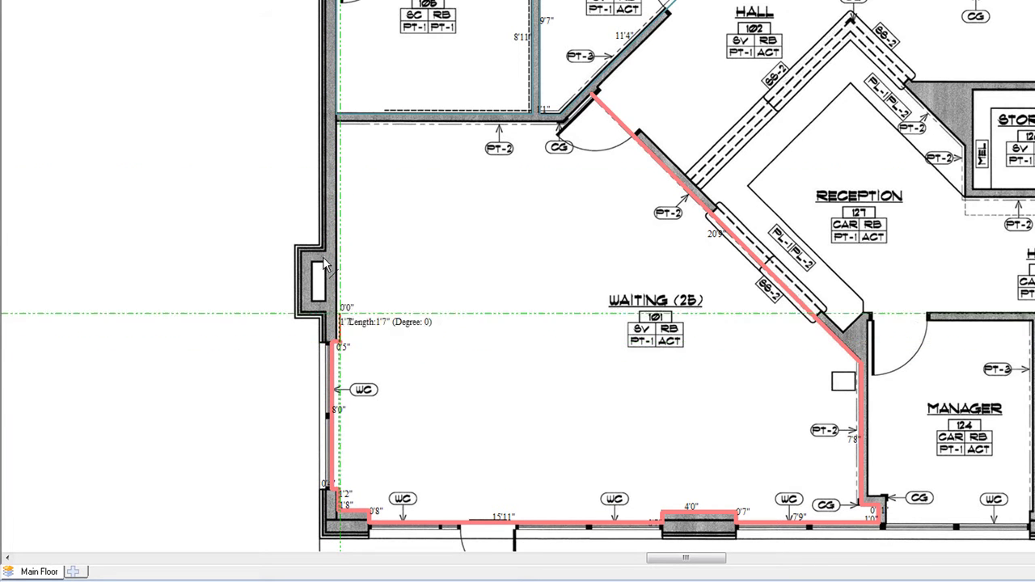
- Complete the Waiting 101 outline with the 12'0" exterior wall, the 12'0" wall below the IT room and the short 45-degree side to the starting corner
{"action": "left_click", "coordinate": [340, 121]}
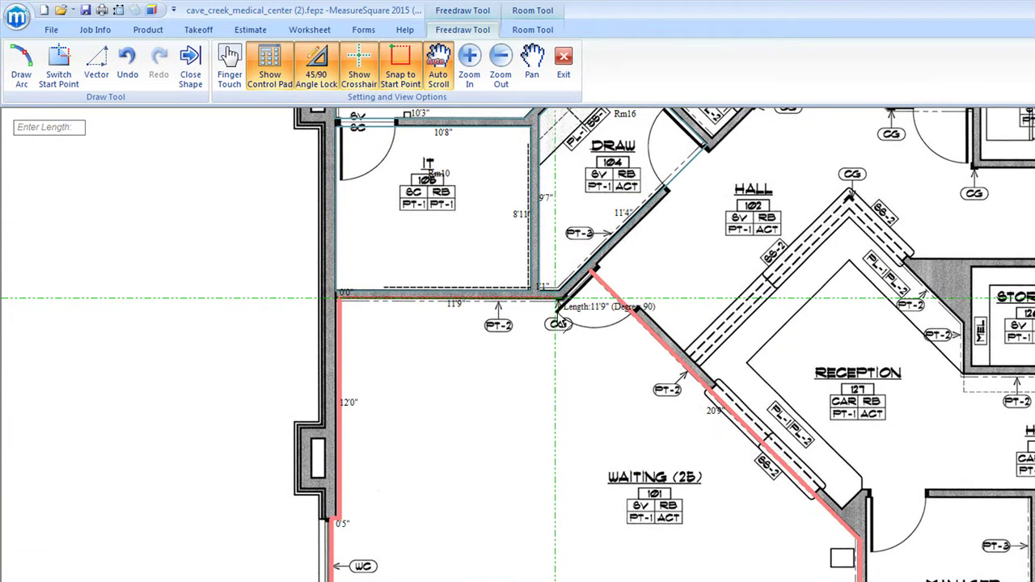
{"action": "left_click", "coordinate": [560, 297]}
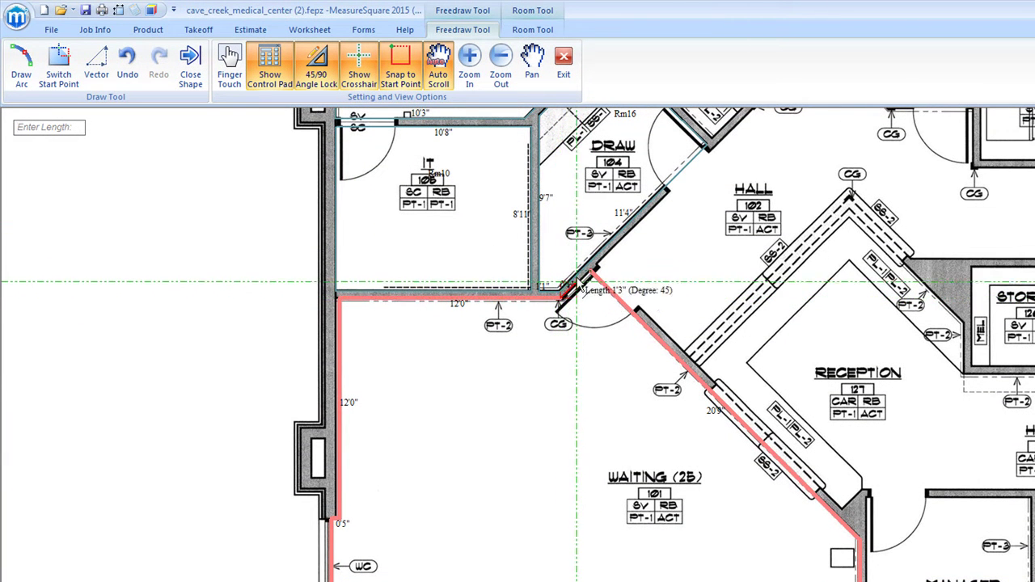
{"action": "left_click", "coordinate": [589, 274]}
{"action": "scroll", "coordinate": [612, 337], "scroll_direction": "down", "scroll_amount": 1}
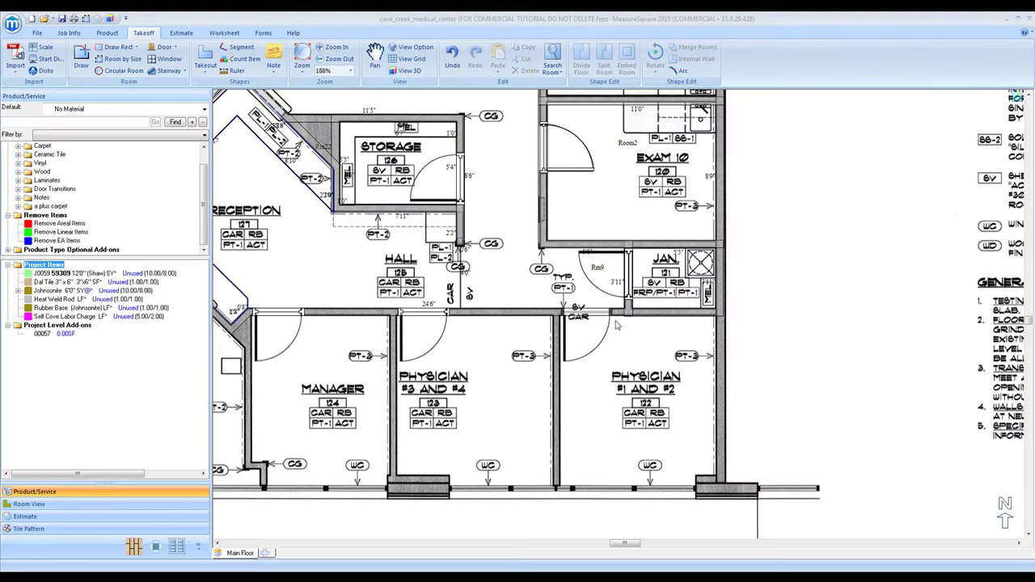
- Start freedrawing one outline around Manager 124 and both Physician rooms: 30'1" hall wall, 10'4" exterior wall, 1'3" by 0'8" pier jog and 15'11" window run
{"action": "left_click", "coordinate": [87, 57]}
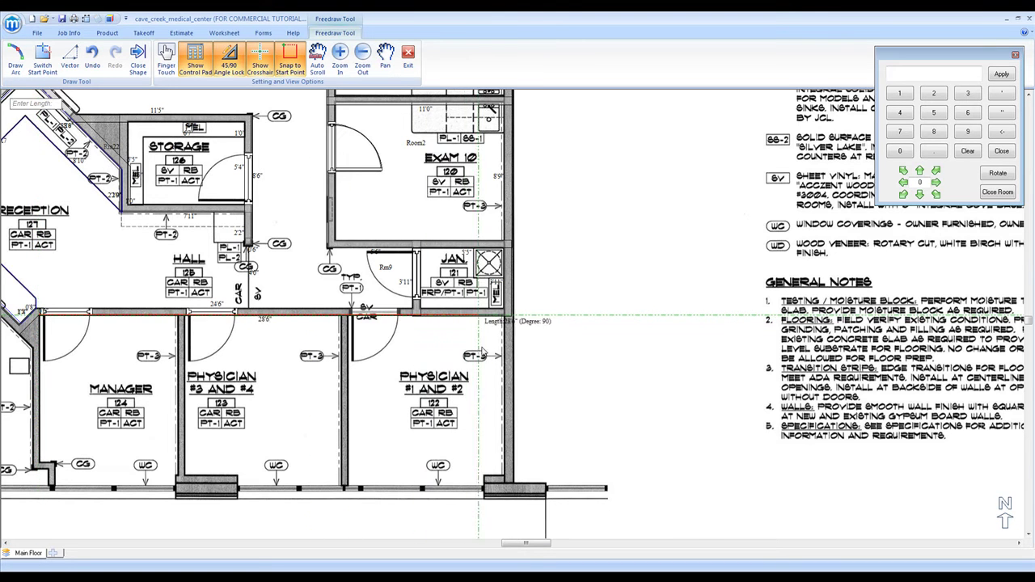
{"action": "left_click", "coordinate": [506, 353]}
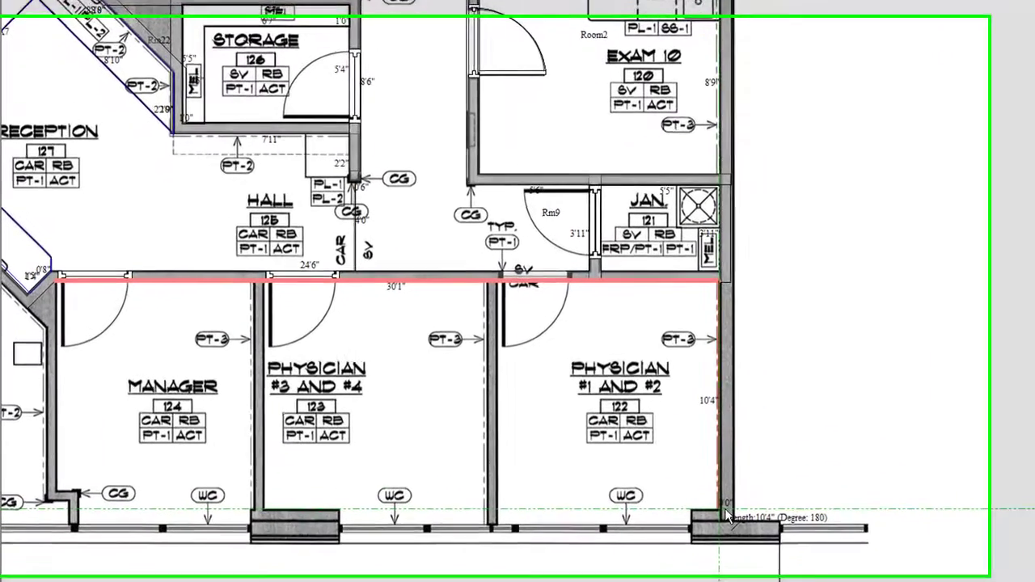
{"action": "left_click", "coordinate": [542, 478]}
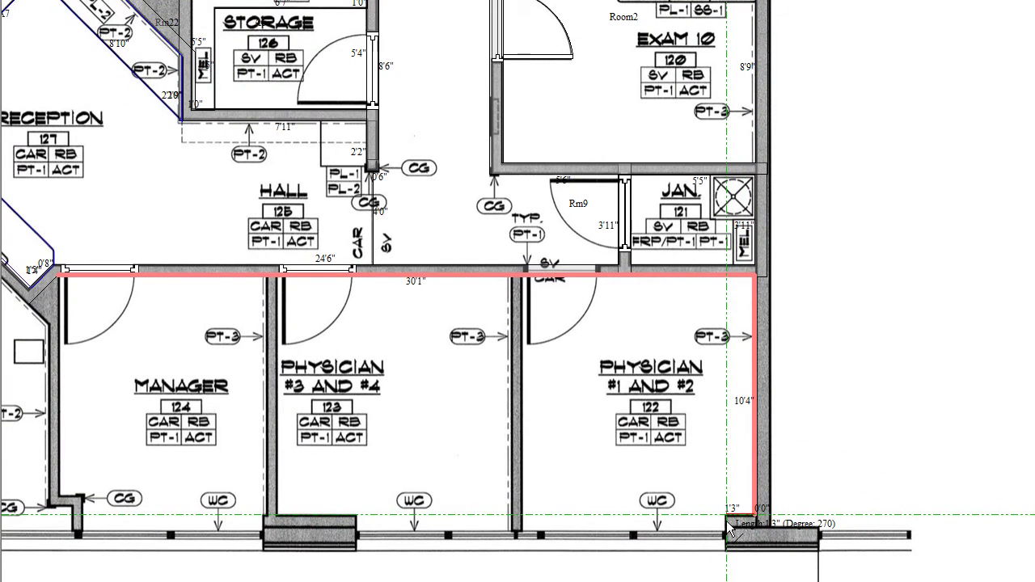
{"action": "left_click", "coordinate": [726, 520]}
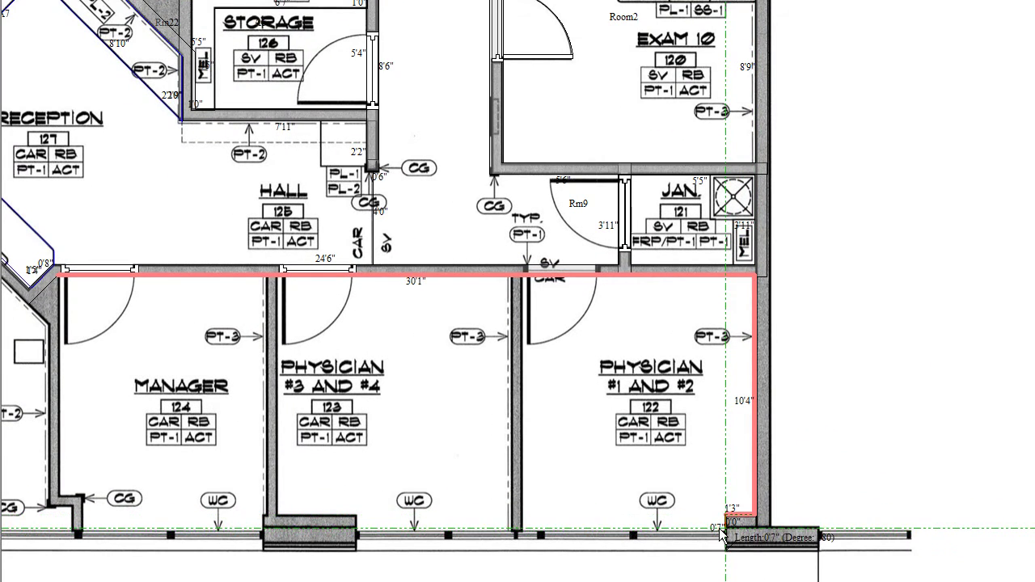
{"action": "left_click", "coordinate": [722, 532]}
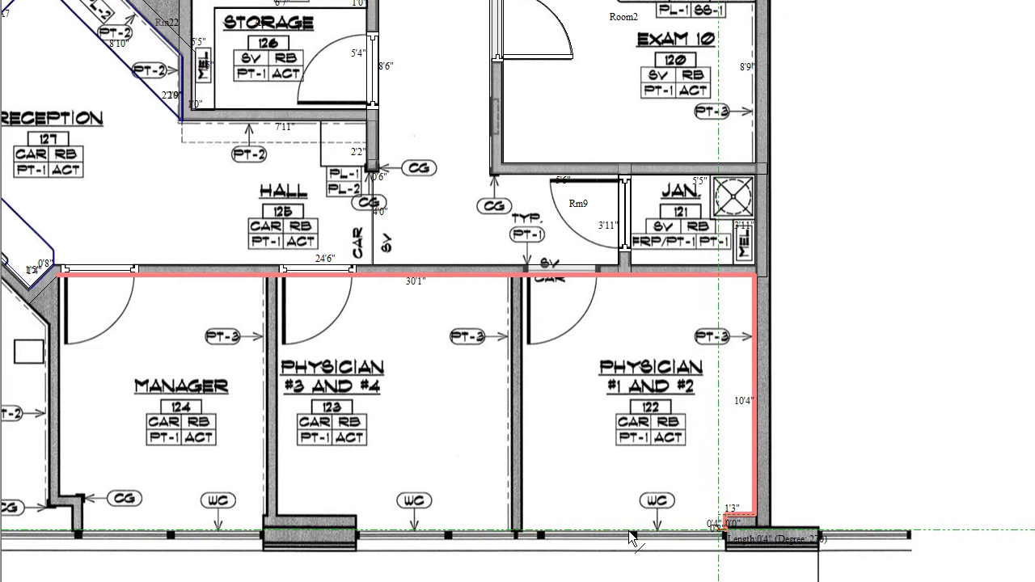
{"action": "left_click", "coordinate": [358, 532]}
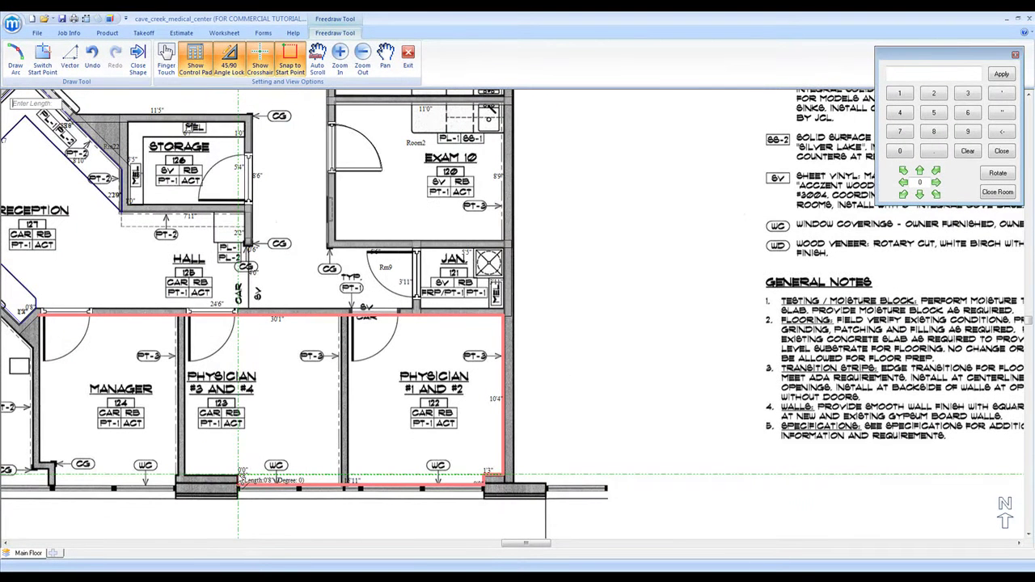
- Complete the combined office outline around the 4'1" pier, 7'9" along the Manager window, around the corner jog and 9'7" to the start, and finish drawing
{"action": "left_click", "coordinate": [179, 485]}
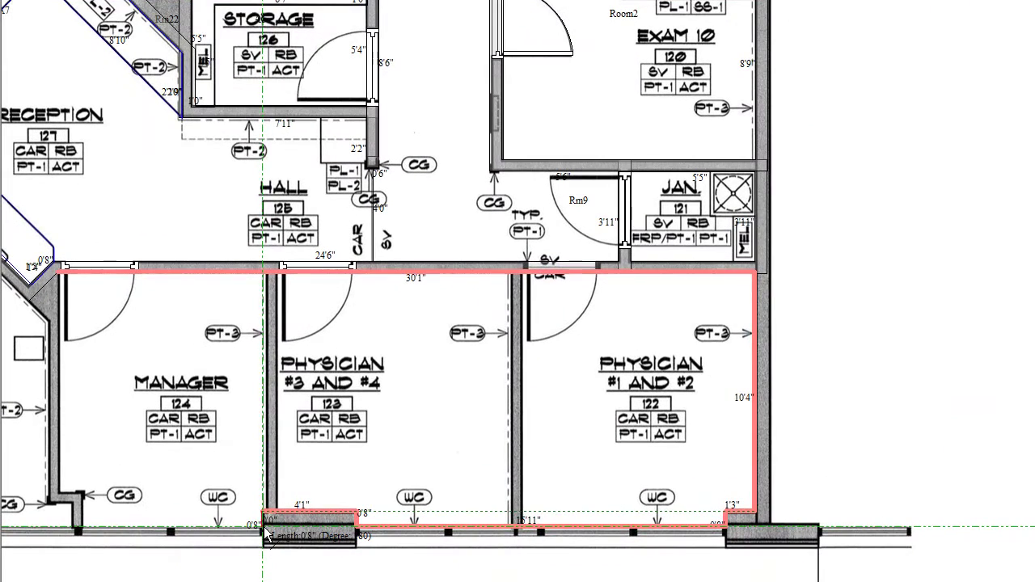
{"action": "left_click", "coordinate": [264, 526]}
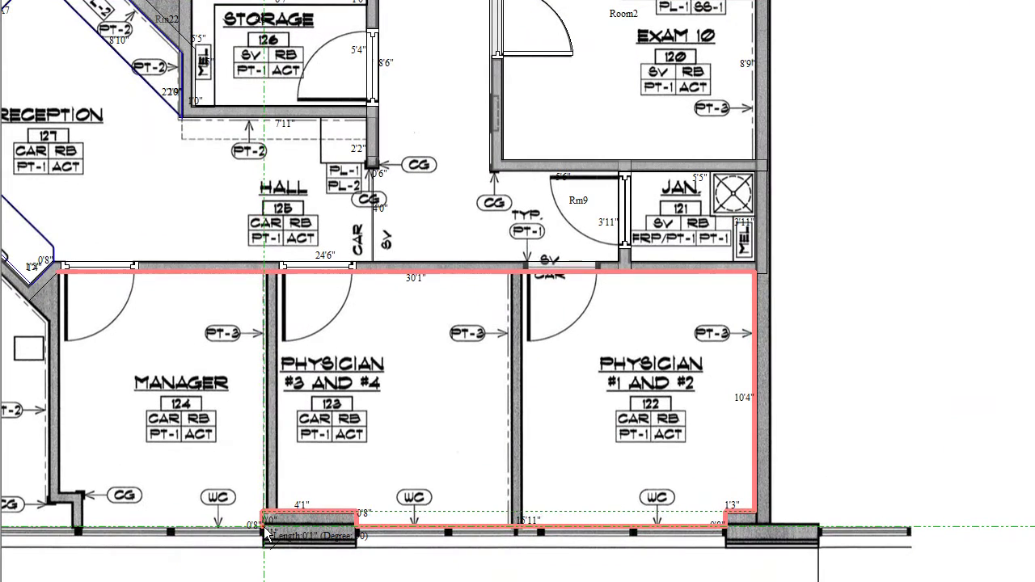
{"action": "left_click", "coordinate": [81, 528]}
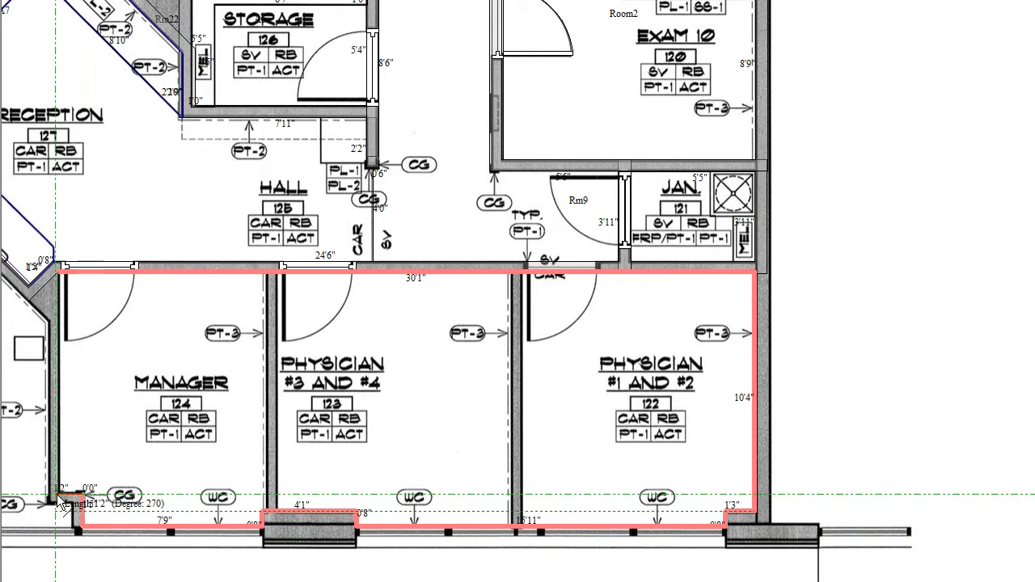
{"action": "left_click", "coordinate": [59, 496]}
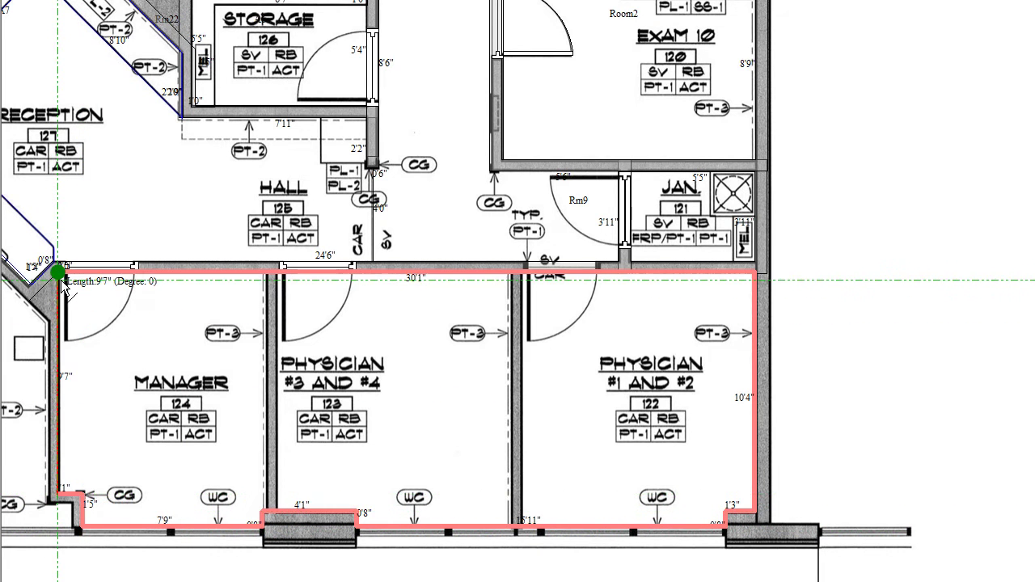
{"action": "left_click", "coordinate": [61, 284]}
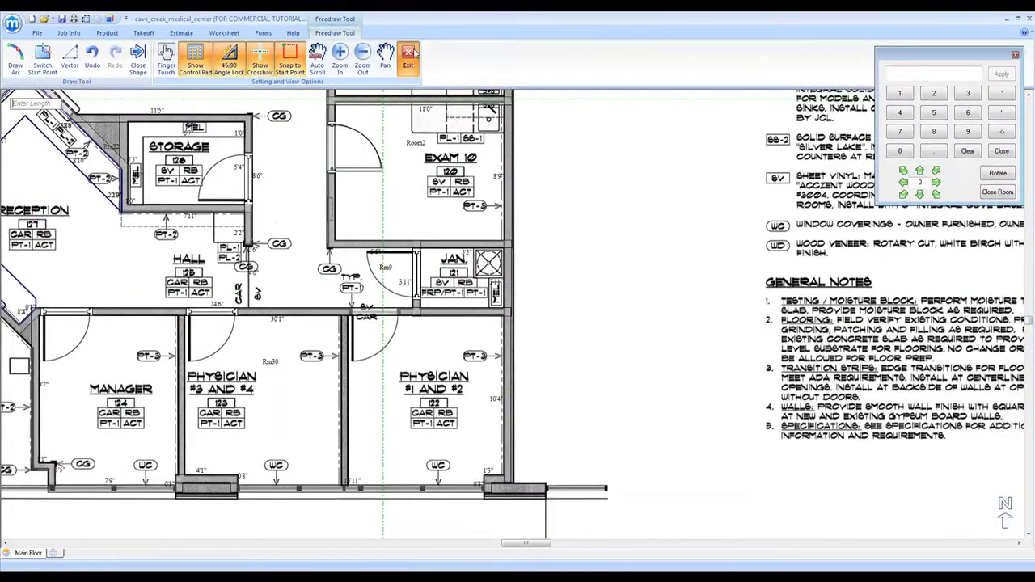
{"action": "left_click", "coordinate": [410, 55]}
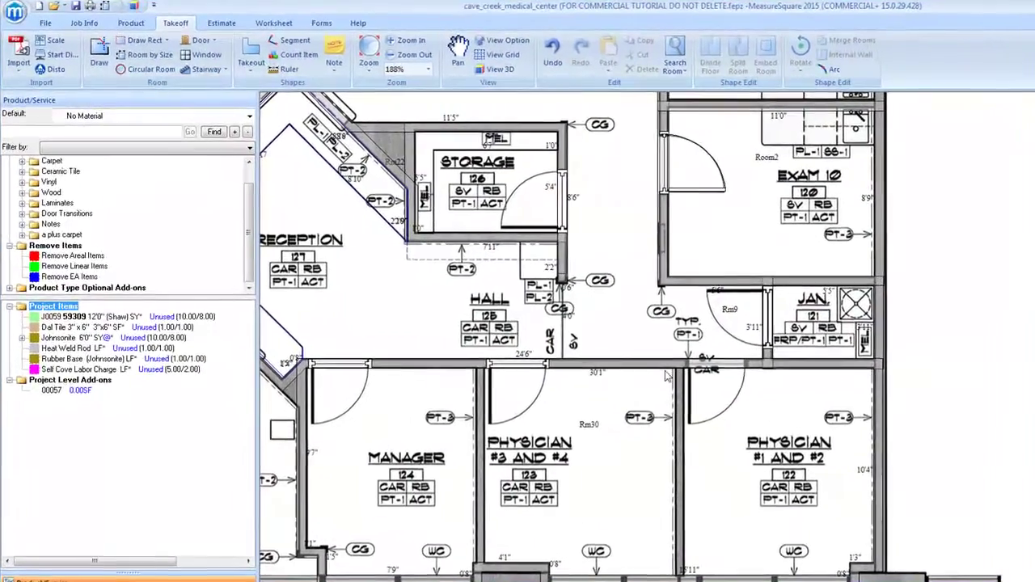
- Divide the combined office room along both partition walls and split it into separate Manager 124, Physician 123 and Physician 122 rooms
{"action": "left_click", "coordinate": [578, 483]}
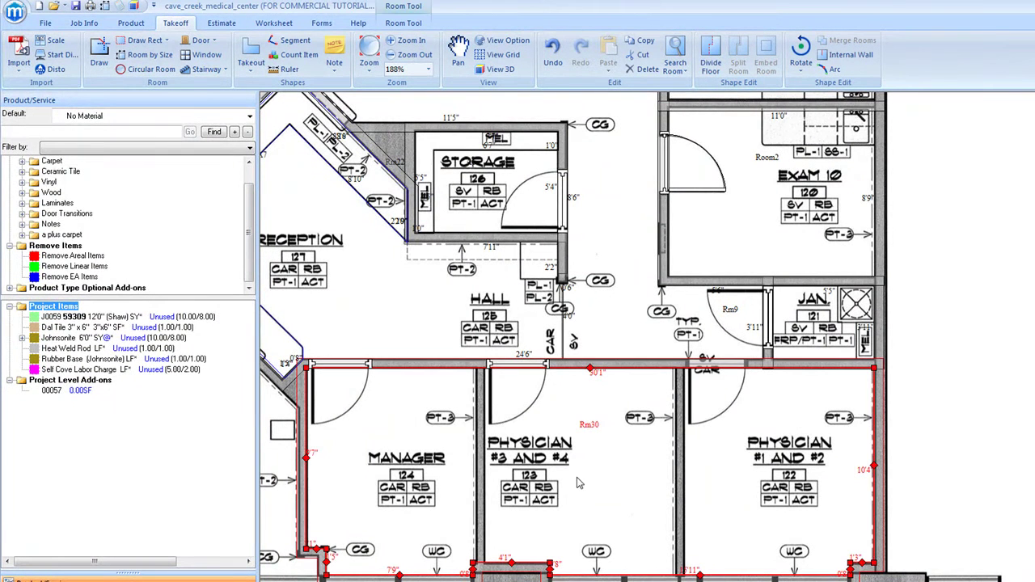
{"action": "left_click", "coordinate": [703, 65]}
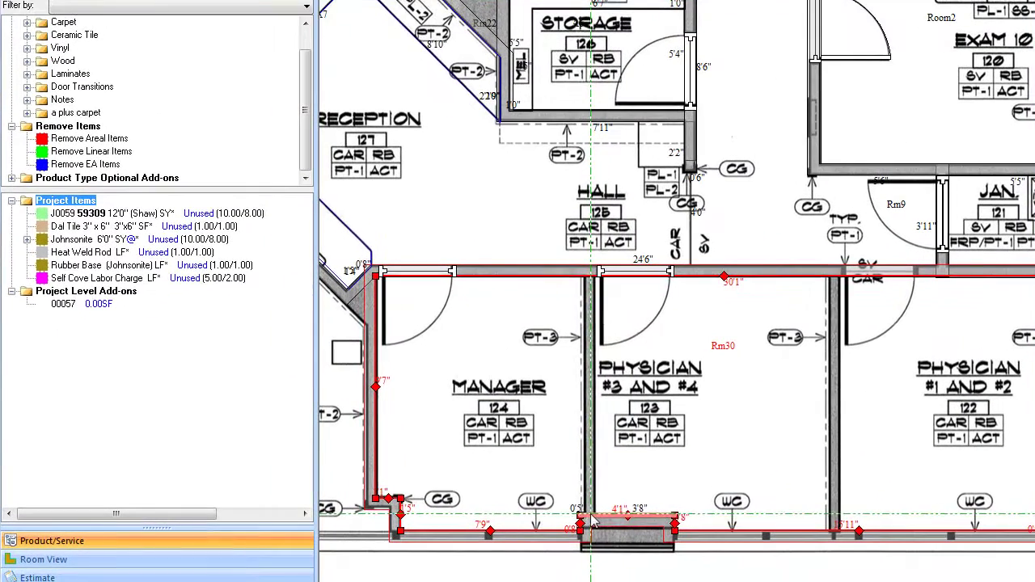
{"action": "left_click", "coordinate": [590, 517]}
{"action": "left_click", "coordinate": [589, 279]}
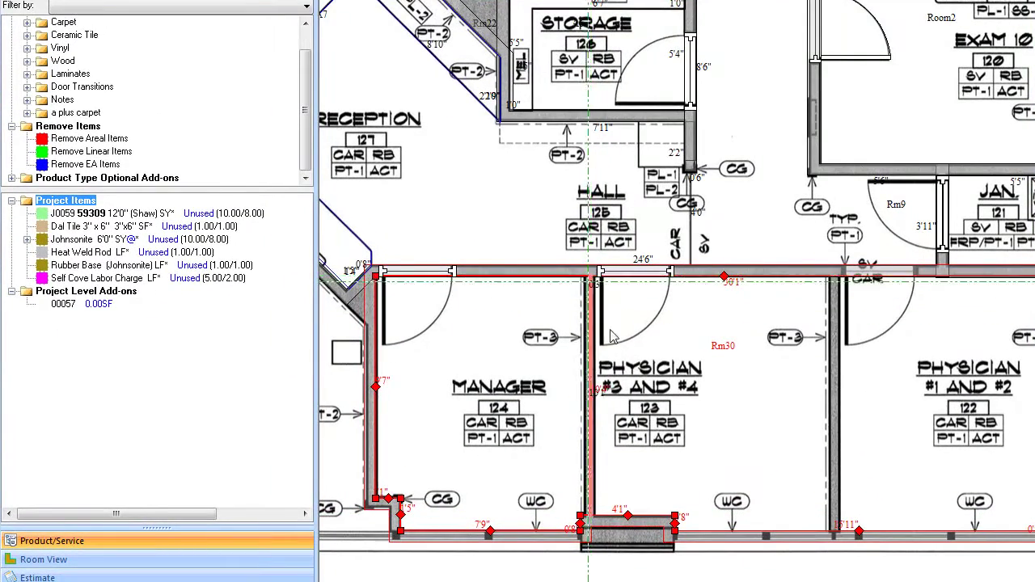
{"action": "left_click", "coordinate": [833, 532]}
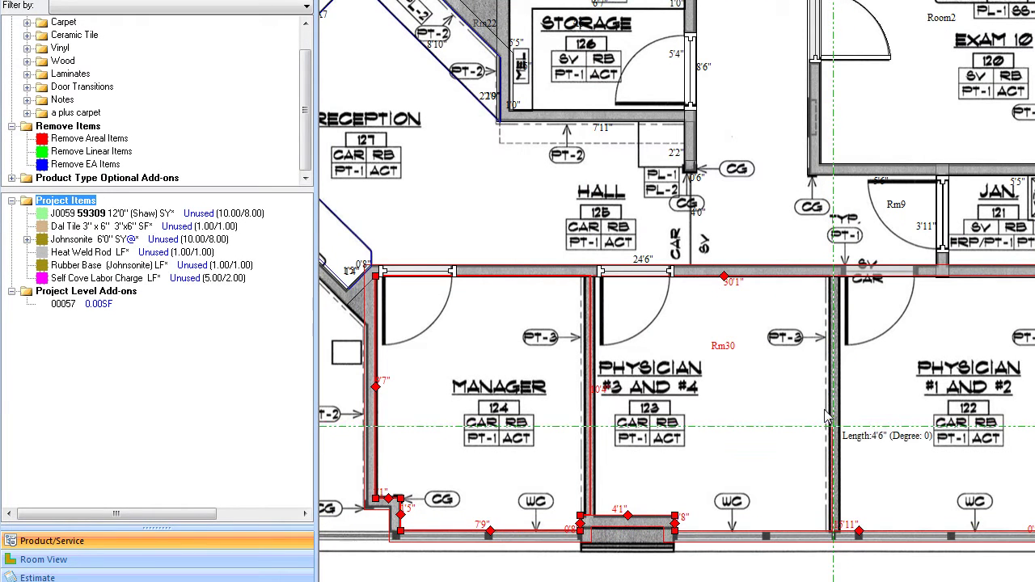
{"action": "left_click", "coordinate": [834, 278]}
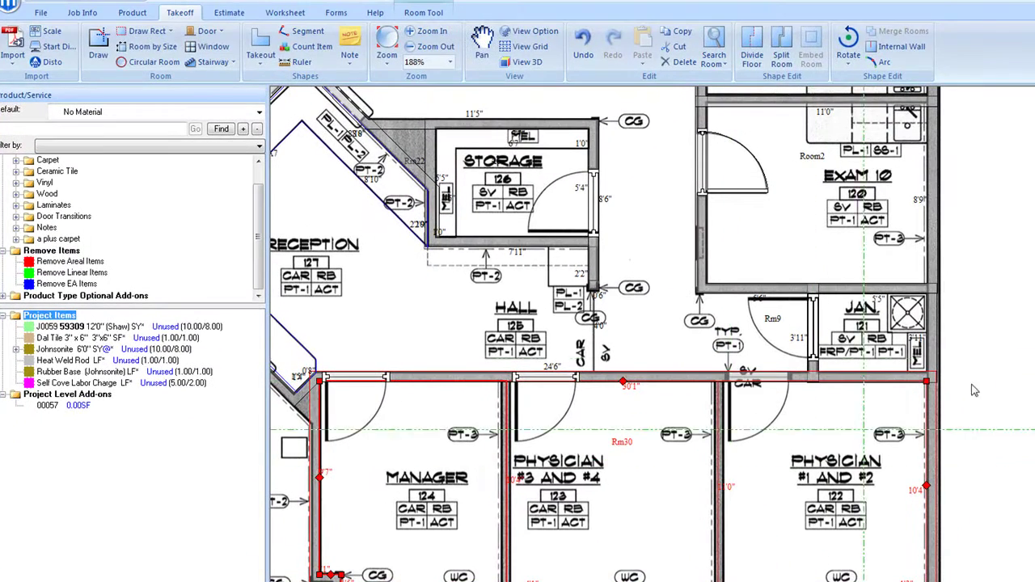
{"action": "left_click", "coordinate": [782, 51]}
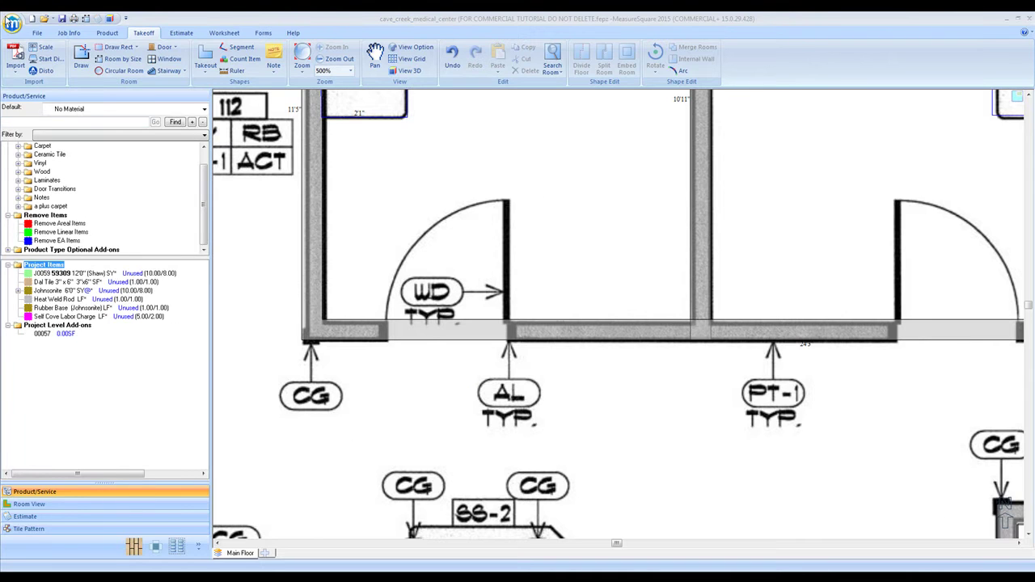
- Set the default door style to Door Without Leaf in the system's other room properties
{"action": "left_click", "coordinate": [12, 22]}
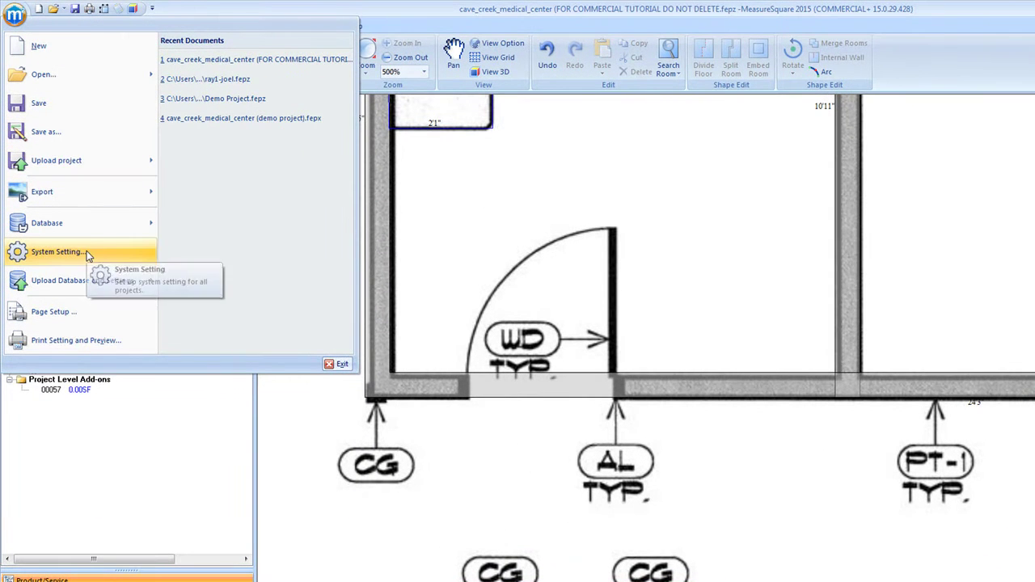
{"action": "left_click", "coordinate": [56, 248]}
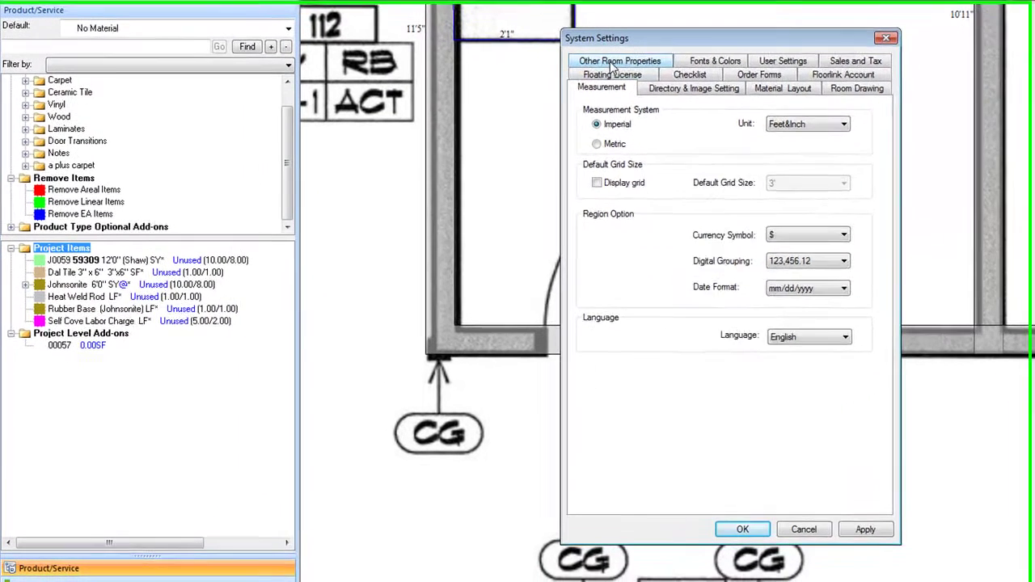
{"action": "left_click", "coordinate": [526, 147]}
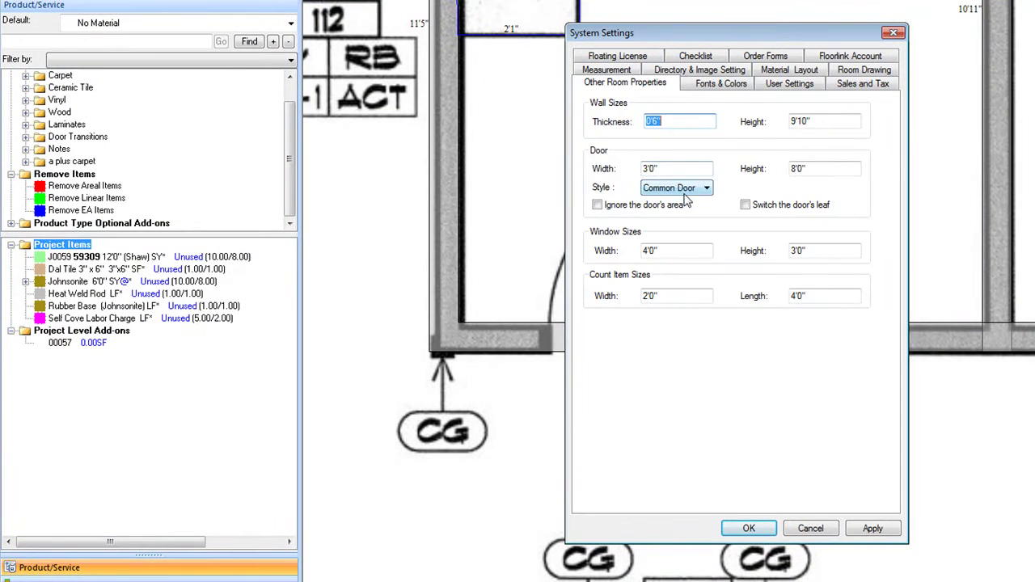
{"action": "left_click", "coordinate": [706, 189]}
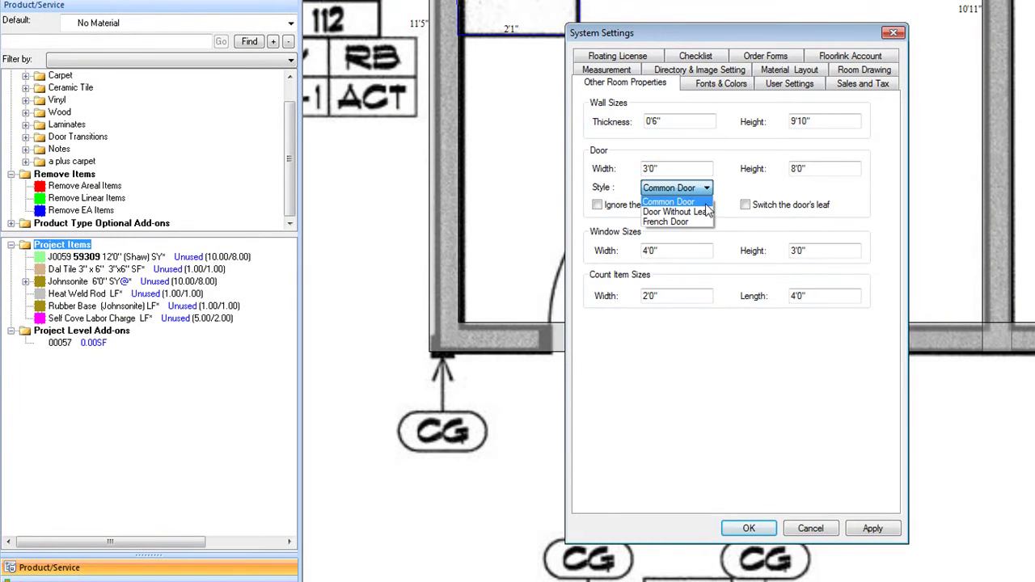
{"action": "left_click", "coordinate": [675, 211]}
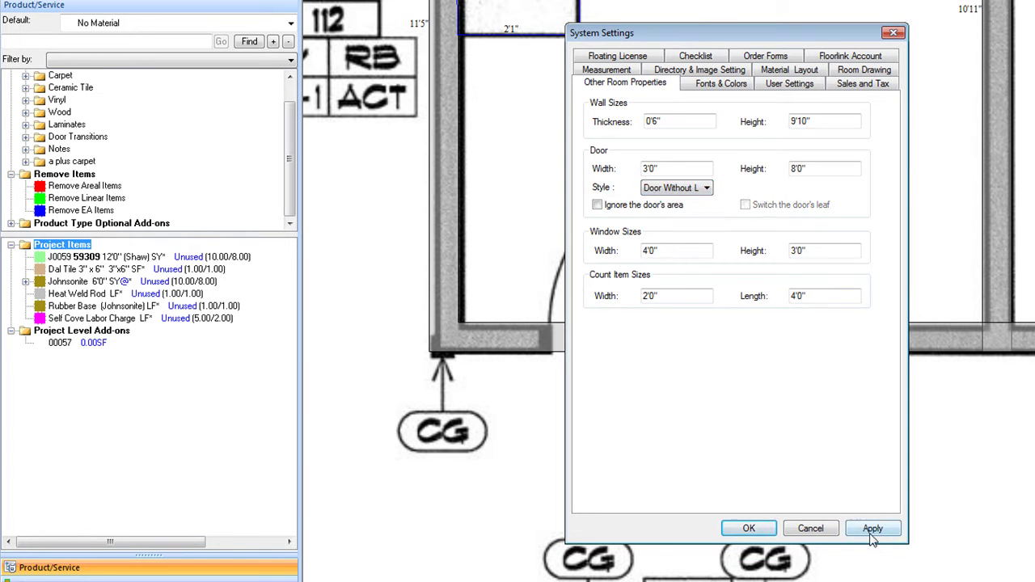
{"action": "left_click", "coordinate": [747, 529]}
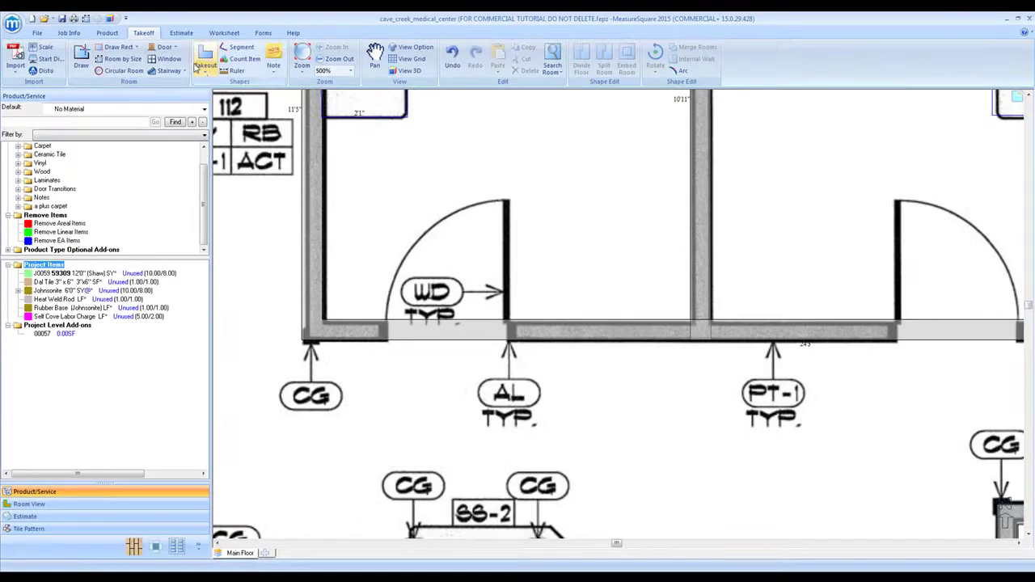
- Insert leafless doors 8'0" high and 0'6" deep into the first two exam room openings on the wall beside Hall 112
{"action": "left_click", "coordinate": [161, 48]}
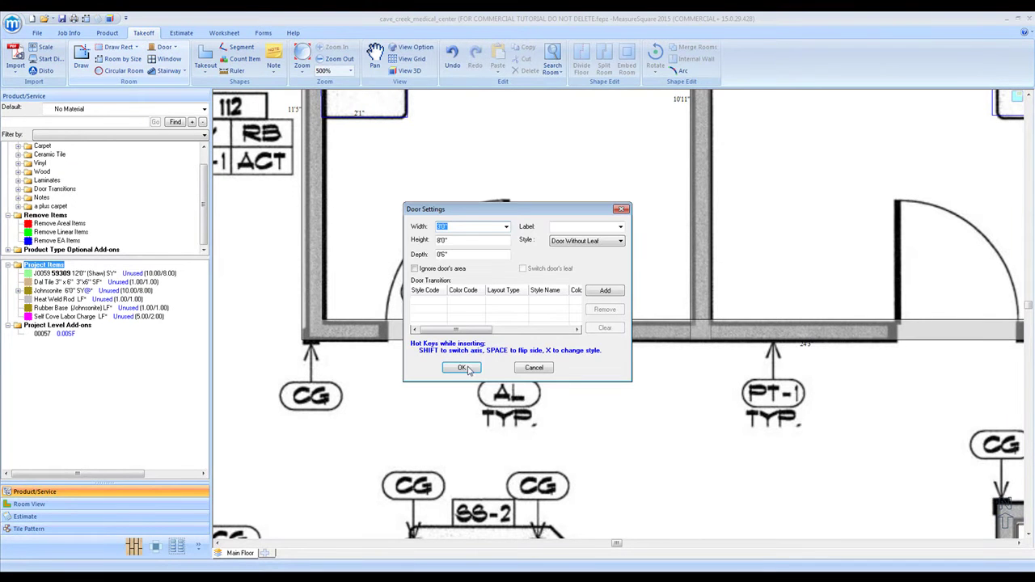
{"action": "left_click", "coordinate": [462, 368]}
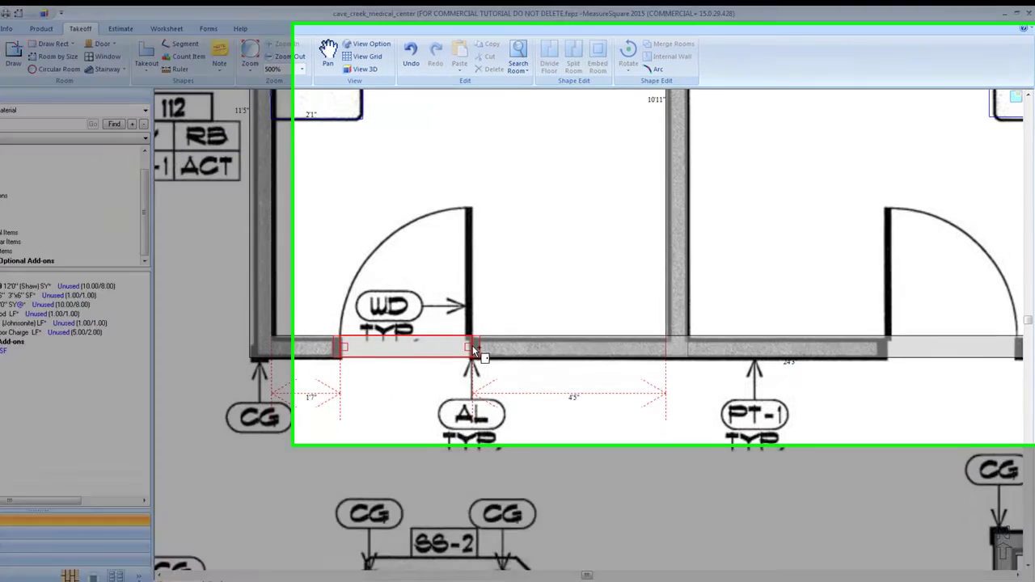
{"action": "left_click", "coordinate": [510, 332]}
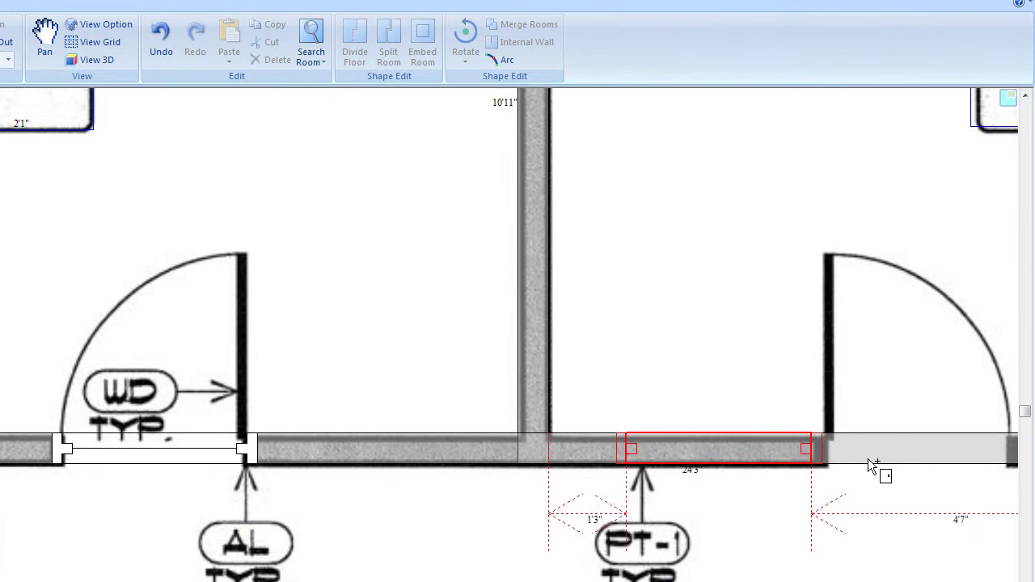
{"action": "left_click", "coordinate": [1009, 457]}
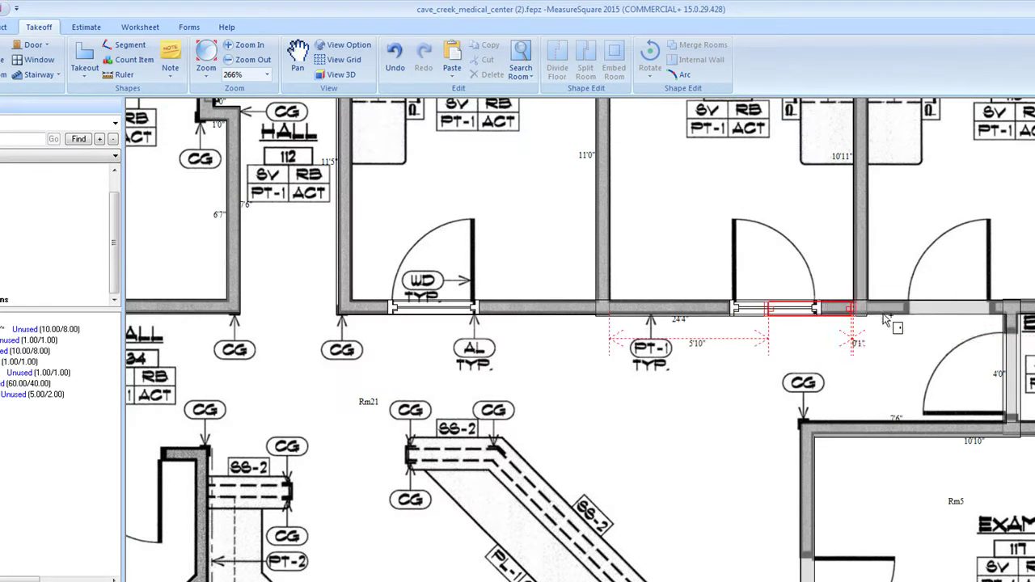
- Insert leafless doors into the third exam room opening along the hall, the Biohaz. 116 opening and the Exam 7 opening
{"action": "left_click", "coordinate": [989, 310]}
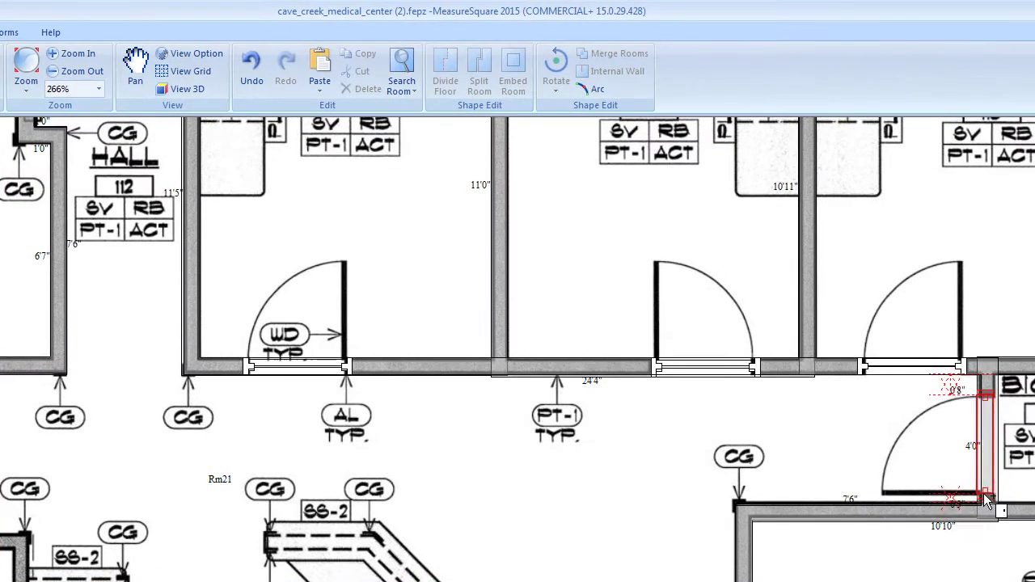
{"action": "left_click", "coordinate": [1012, 422]}
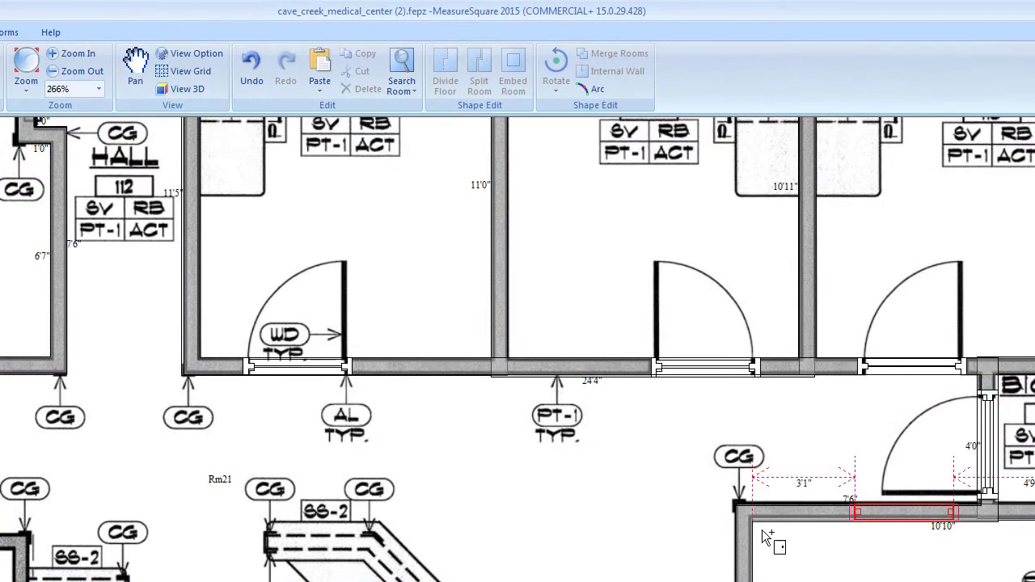
{"action": "scroll", "coordinate": [703, 452], "scroll_direction": "down", "scroll_amount": 2}
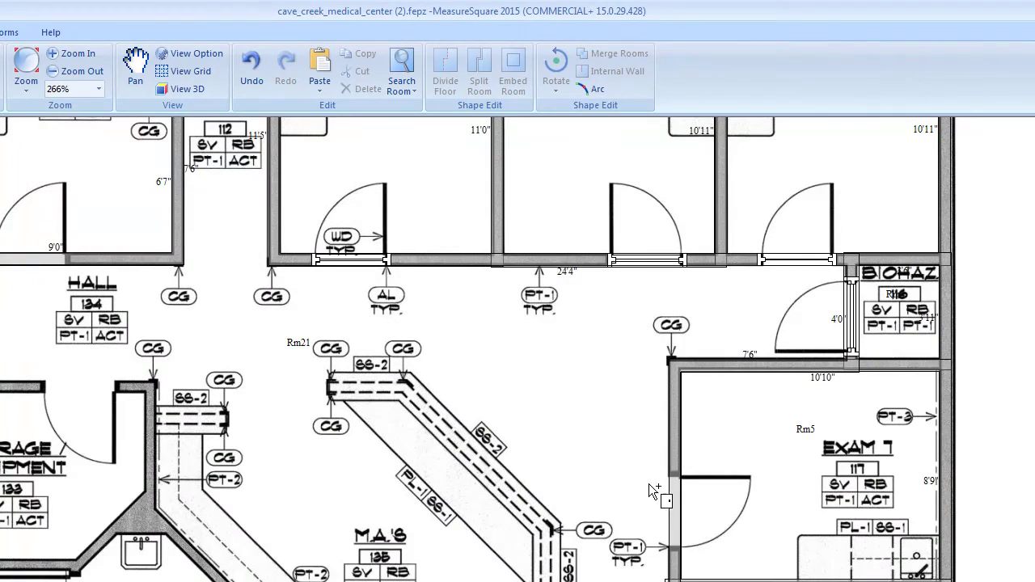
{"action": "left_click", "coordinate": [675, 552]}
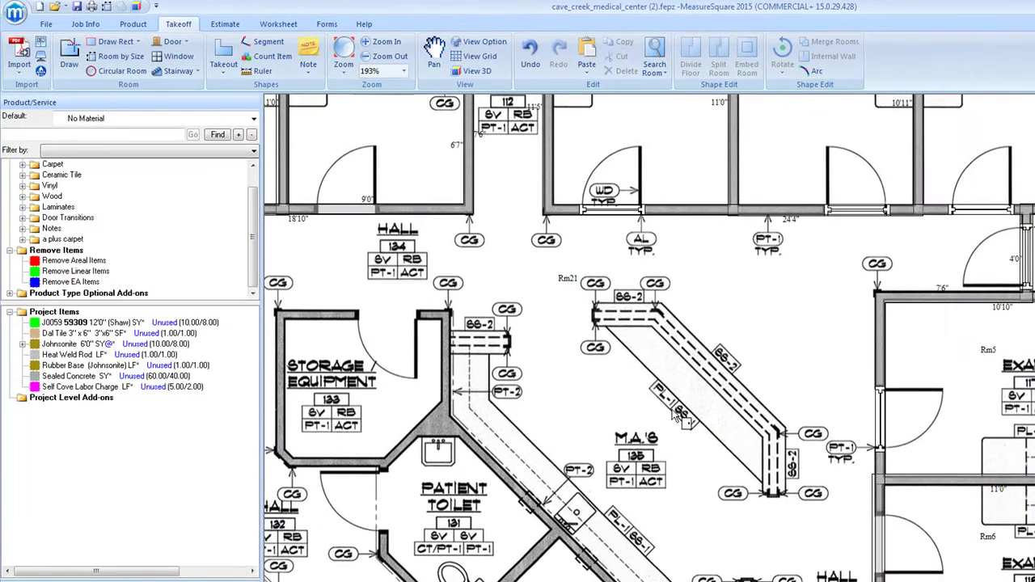
- Delete the large hall room surrounding M.A.'s 135 and Hall 134
{"action": "left_click", "coordinate": [668, 426]}
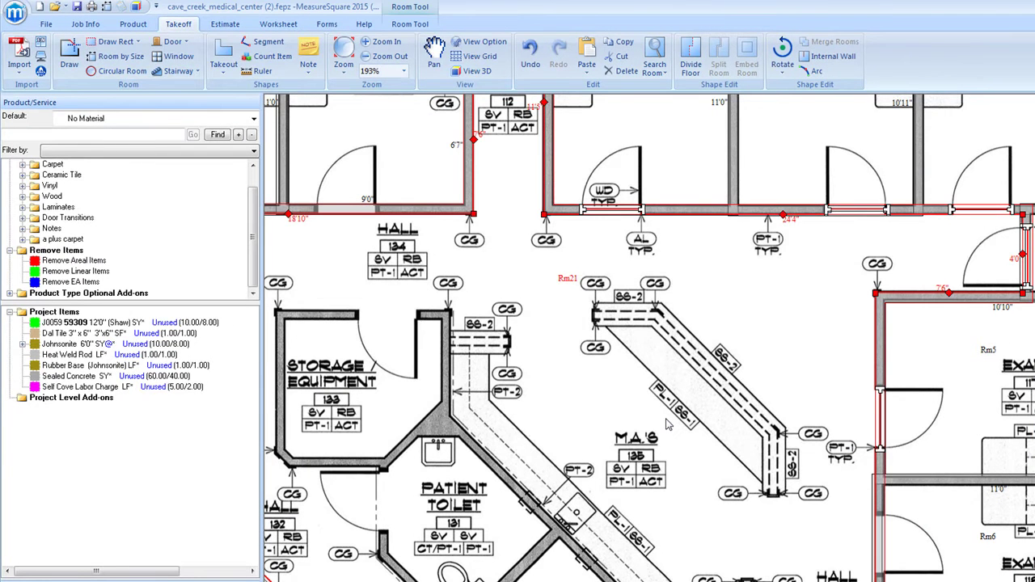
{"action": "key", "text": "Escape"}
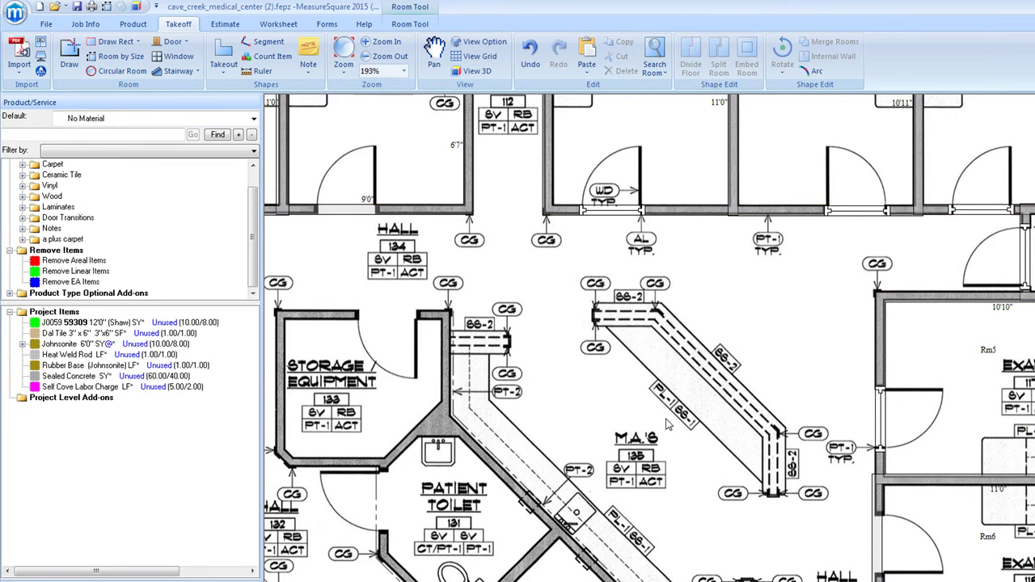
- Insert leafless doors into the openings of Exam 8, Exam 9, Exam 10 and the Jan. room
{"action": "scroll", "coordinate": [668, 426], "scroll_direction": "down", "scroll_amount": 3}
{"action": "scroll", "coordinate": [841, 350], "scroll_direction": "up", "scroll_amount": 2}
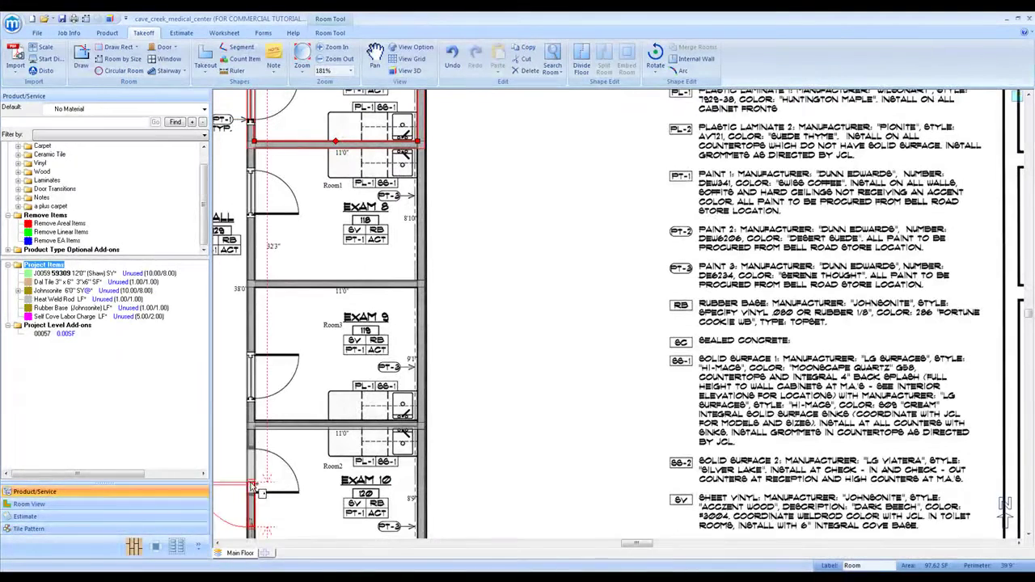
{"action": "middle_click_drag", "start_coordinate": [252, 454], "coordinate": [270, 454]}
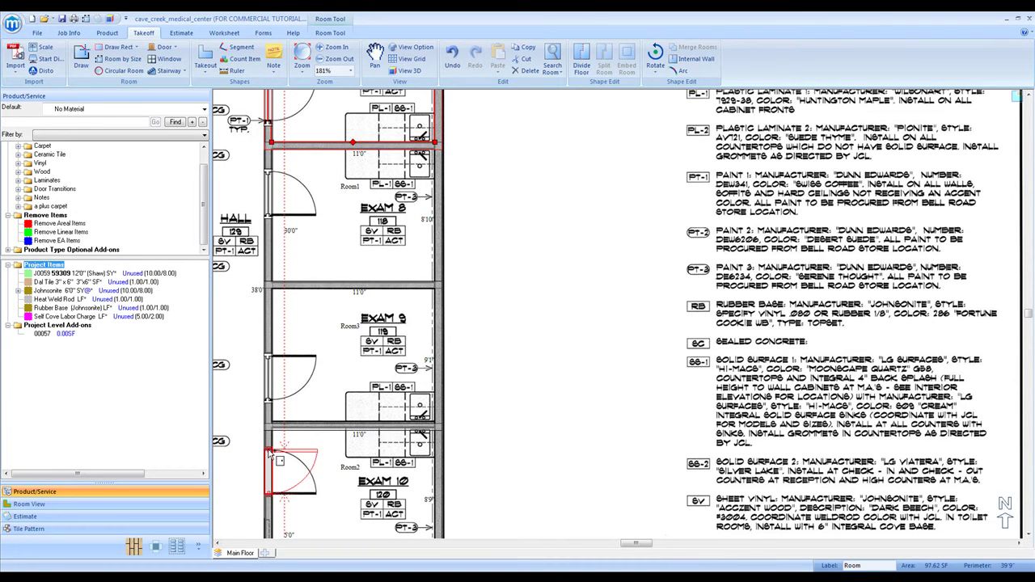
{"action": "left_click", "coordinate": [270, 454]}
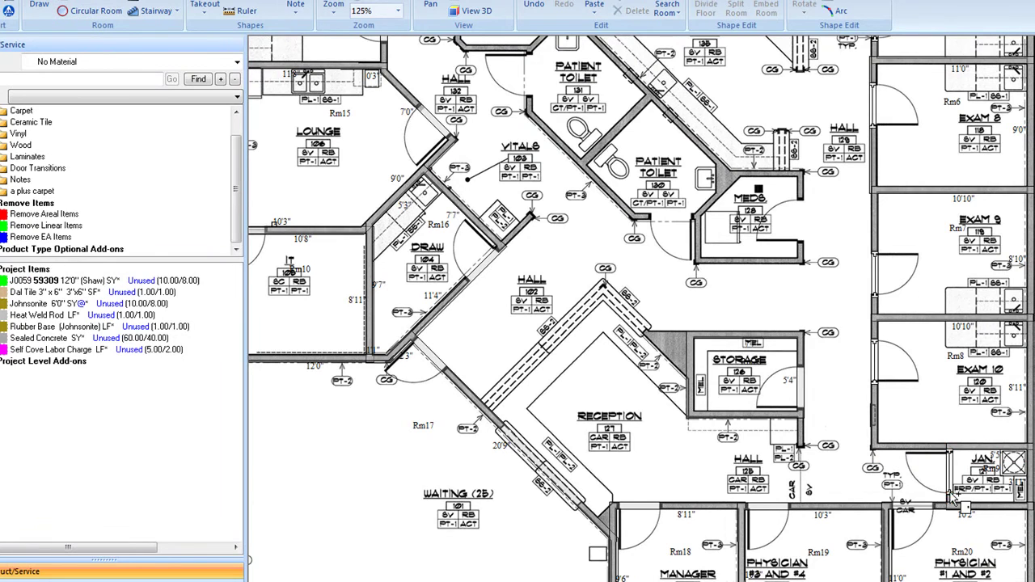
- Insert leafless doors into the Physician 122, Physician 123 and Manager 124 openings along Hall 125
{"action": "scroll", "coordinate": [921, 529], "scroll_direction": "up", "scroll_amount": 3}
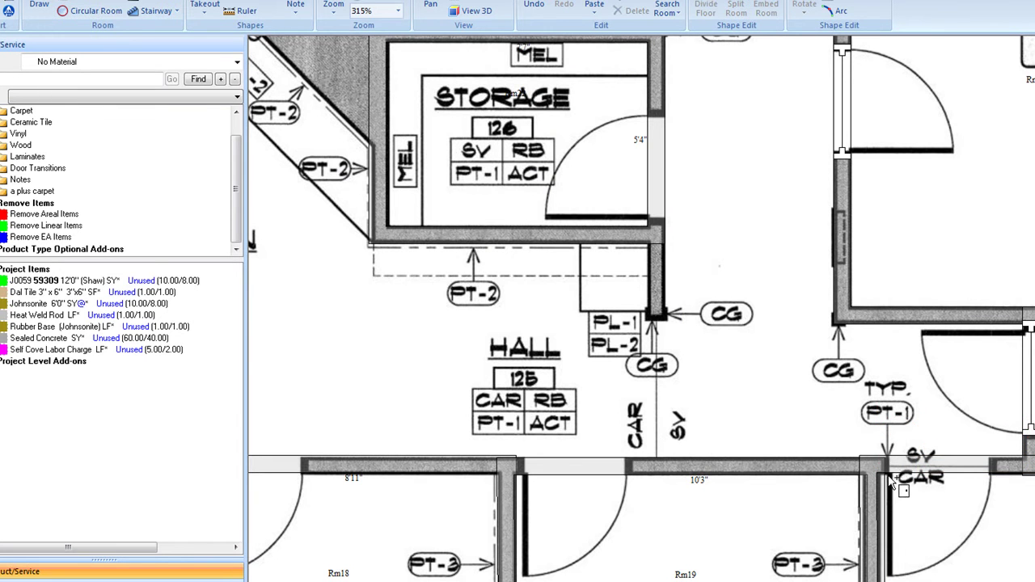
{"action": "left_click", "coordinate": [889, 477]}
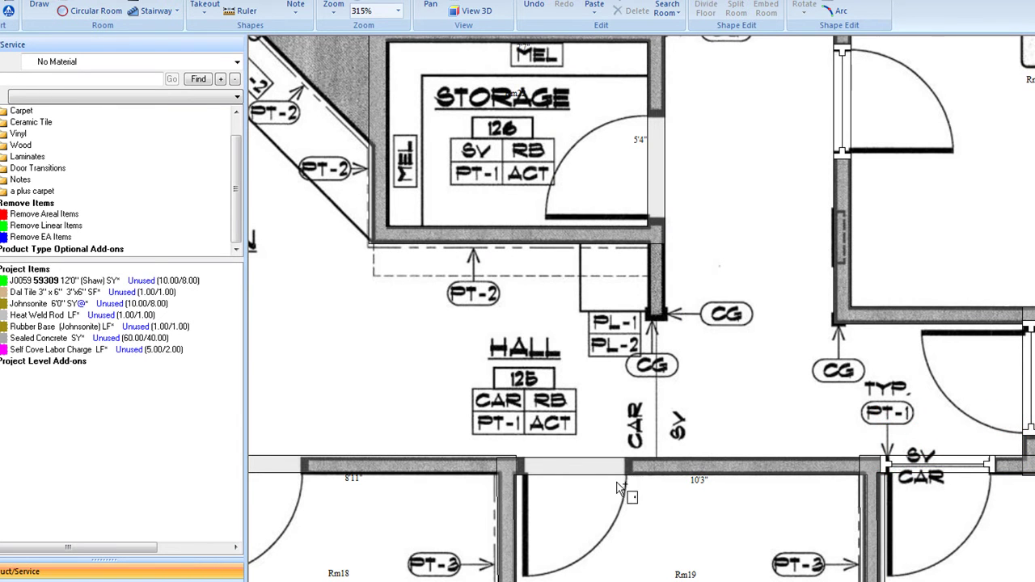
{"action": "left_click", "coordinate": [526, 477]}
{"action": "scroll", "coordinate": [528, 481], "scroll_direction": "down", "scroll_amount": 1}
{"action": "middle_click_drag", "start_coordinate": [587, 471], "coordinate": [786, 431]}
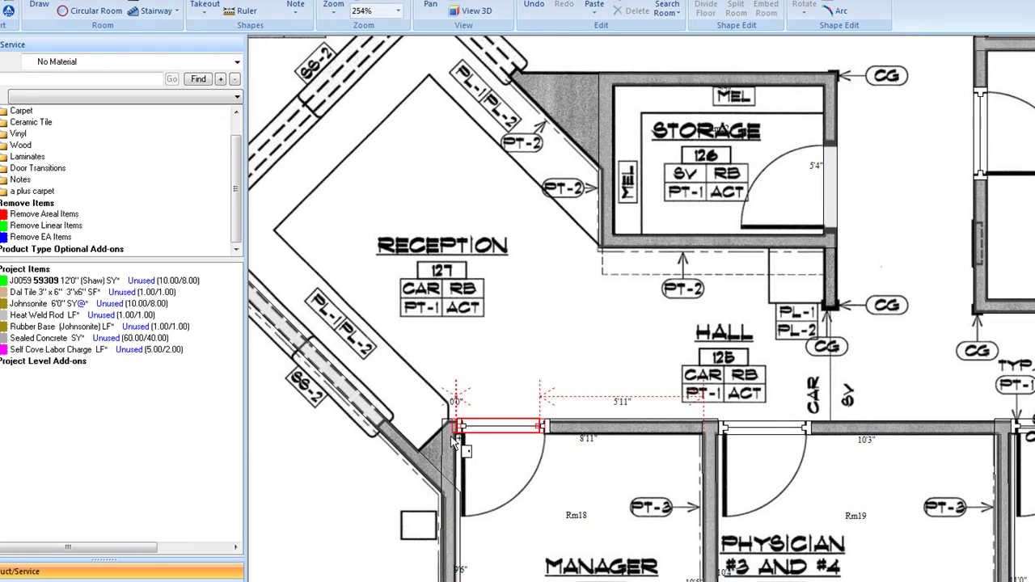
- Insert leafless doors into the Storage 126 opening and the diagonal wall opening between Waiting 101 and Hall 102
{"action": "scroll", "coordinate": [458, 459], "scroll_direction": "down", "scroll_amount": 1}
{"action": "middle_click_drag", "start_coordinate": [458, 459], "coordinate": [601, 462]}
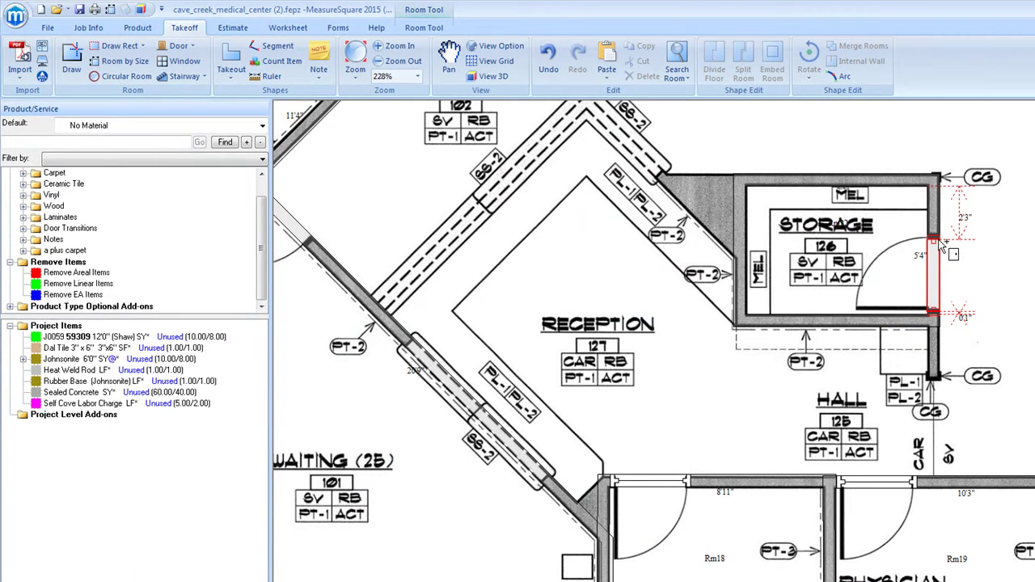
{"action": "left_click", "coordinate": [940, 245]}
{"action": "scroll", "coordinate": [571, 313], "scroll_direction": "down", "scroll_amount": 1}
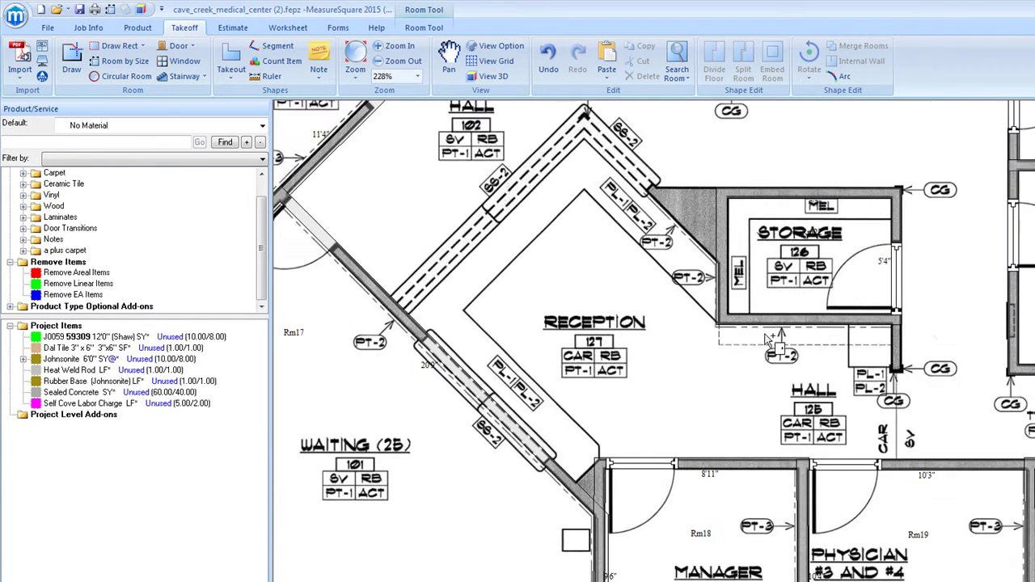
{"action": "middle_click_drag", "start_coordinate": [526, 326], "coordinate": [828, 371]}
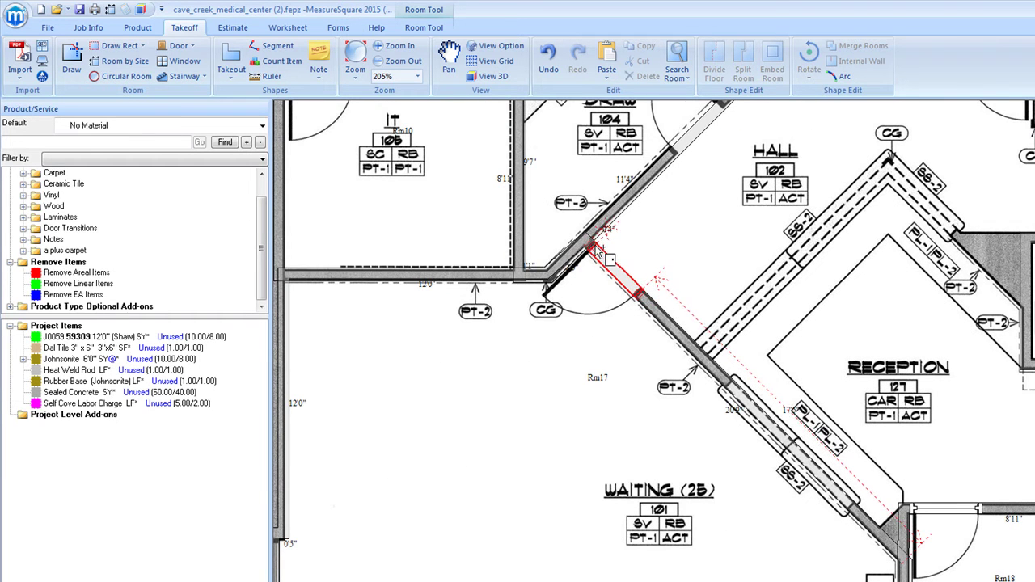
{"action": "left_click", "coordinate": [611, 264]}
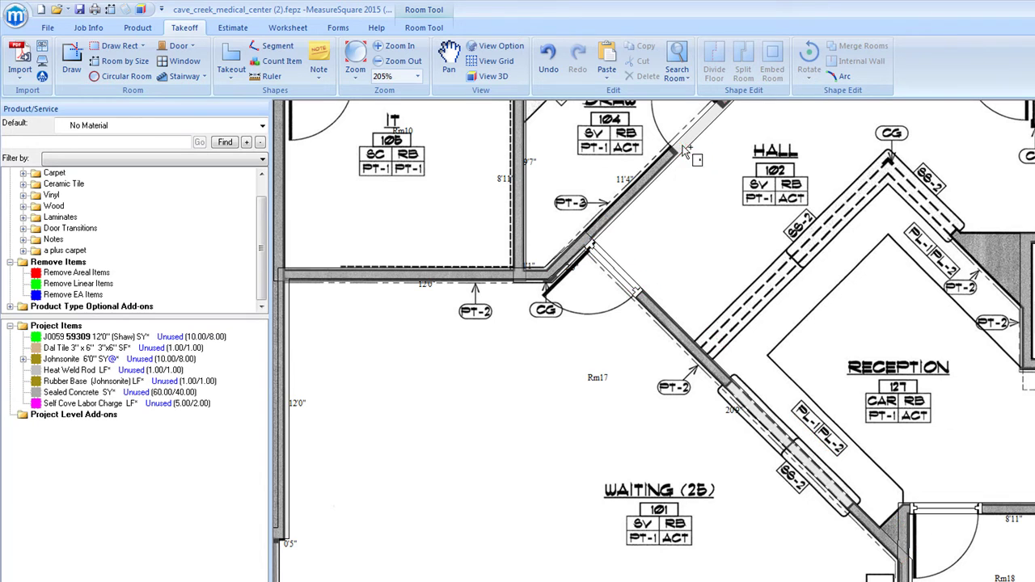
- Insert leafless doors into the Draw 104 opening facing Hall 102 and the opening between IT 105 and Lounge 106
{"action": "scroll", "coordinate": [717, 153], "scroll_direction": "up", "scroll_amount": 1}
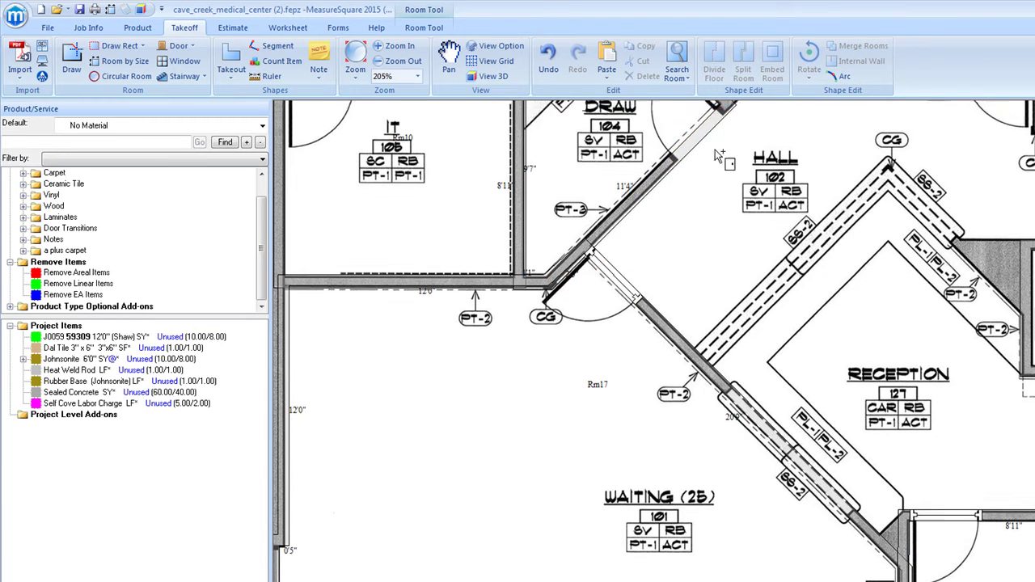
{"action": "middle_click_drag", "start_coordinate": [717, 154], "coordinate": [768, 340]}
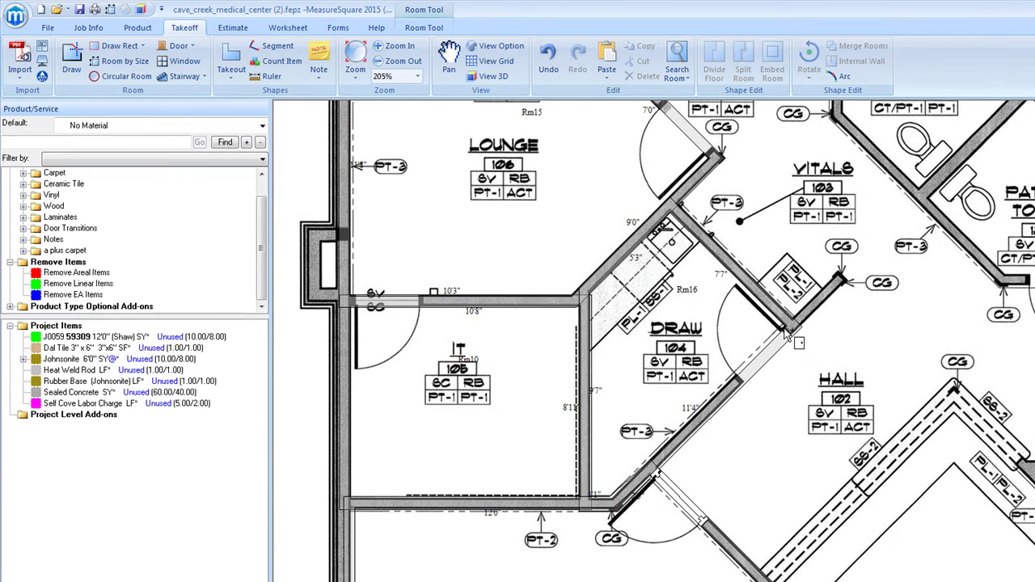
{"action": "left_click", "coordinate": [788, 339]}
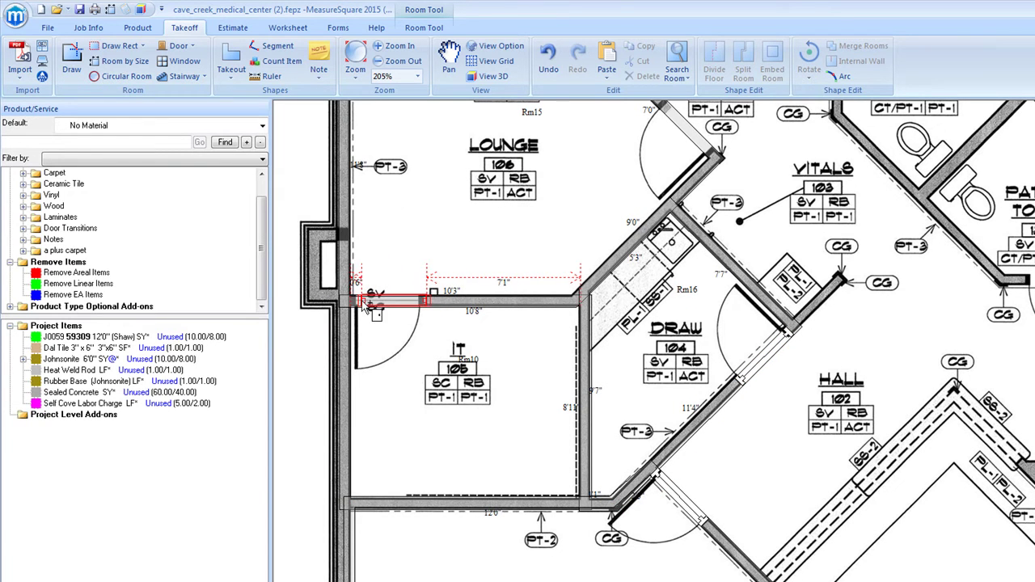
{"action": "left_click", "coordinate": [368, 308]}
- Insert leafless doors into the Lounge 106 opening in its diagonal wall and the Exam 1 107 opening
{"action": "scroll", "coordinate": [545, 245], "scroll_direction": "down", "scroll_amount": 1}
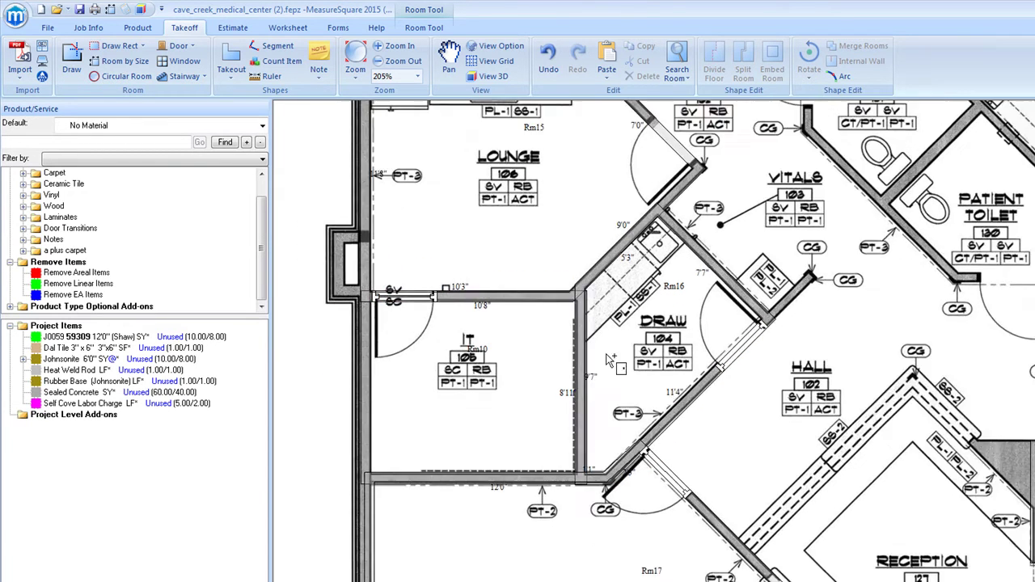
{"action": "middle_click_drag", "start_coordinate": [546, 245], "coordinate": [593, 347]}
{"action": "scroll", "coordinate": [685, 243], "scroll_direction": "down", "scroll_amount": 1}
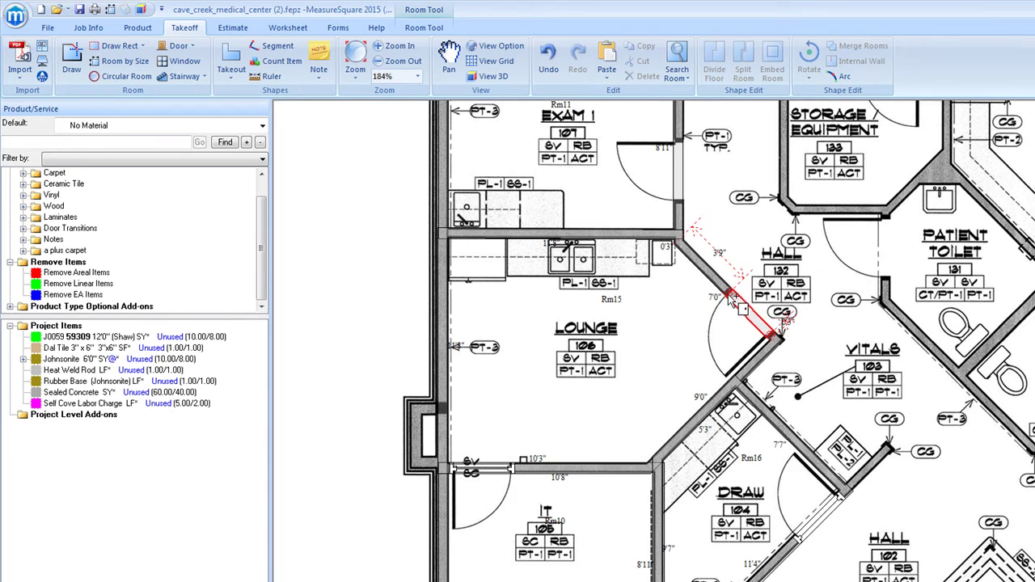
{"action": "left_click", "coordinate": [732, 299]}
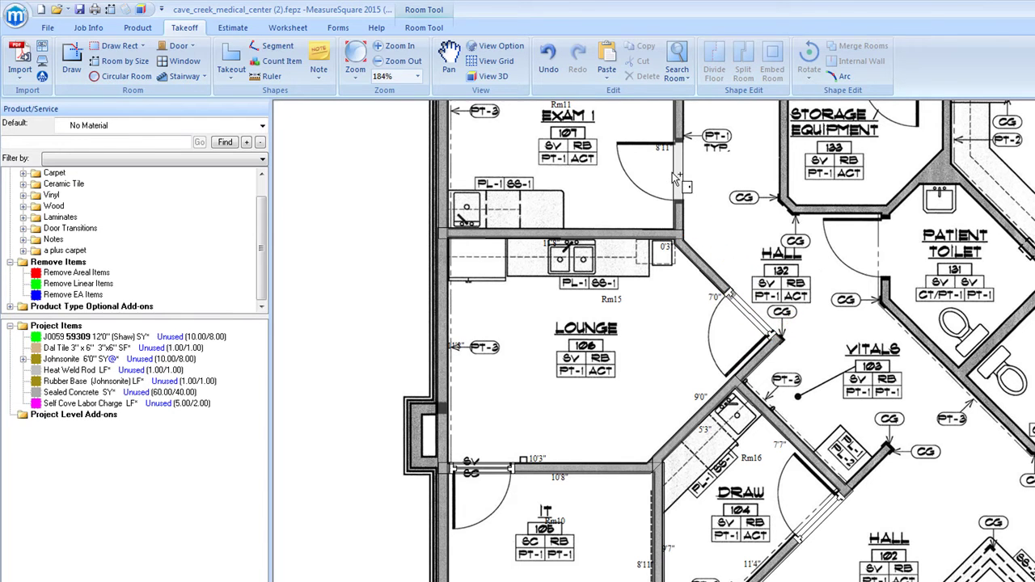
{"action": "left_click", "coordinate": [679, 145]}
- Insert leafless doors into the Staff Toilet 108, Exam 2 110 and Exam 3 111 openings
{"action": "scroll", "coordinate": [612, 311], "scroll_direction": "up", "scroll_amount": 5}
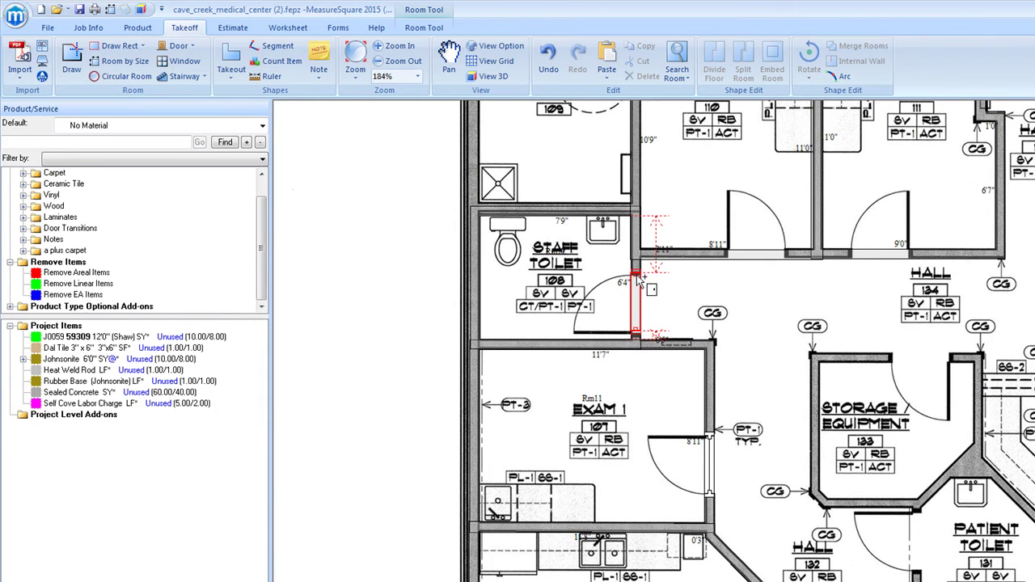
{"action": "left_click", "coordinate": [638, 277]}
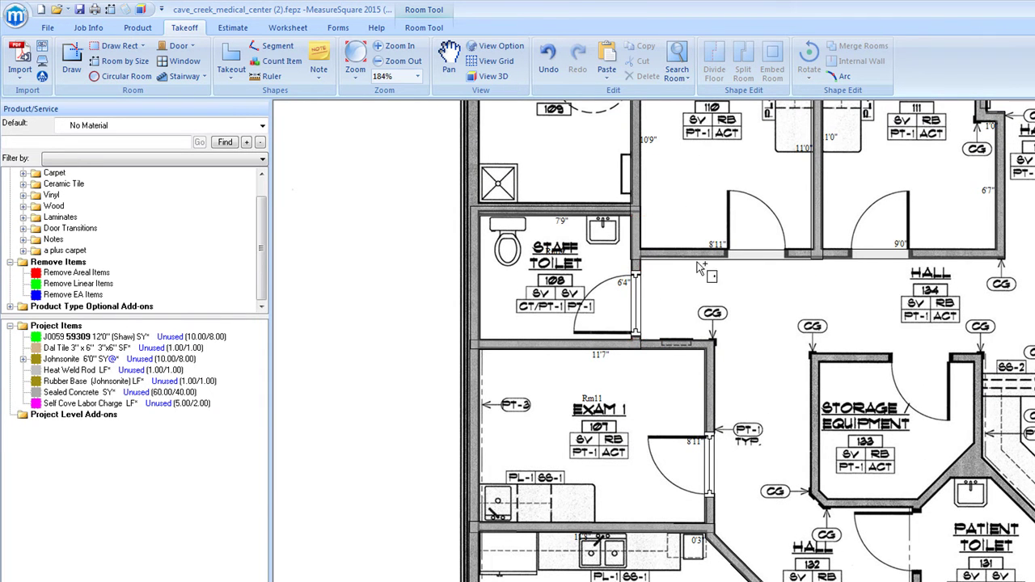
{"action": "left_click", "coordinate": [787, 257]}
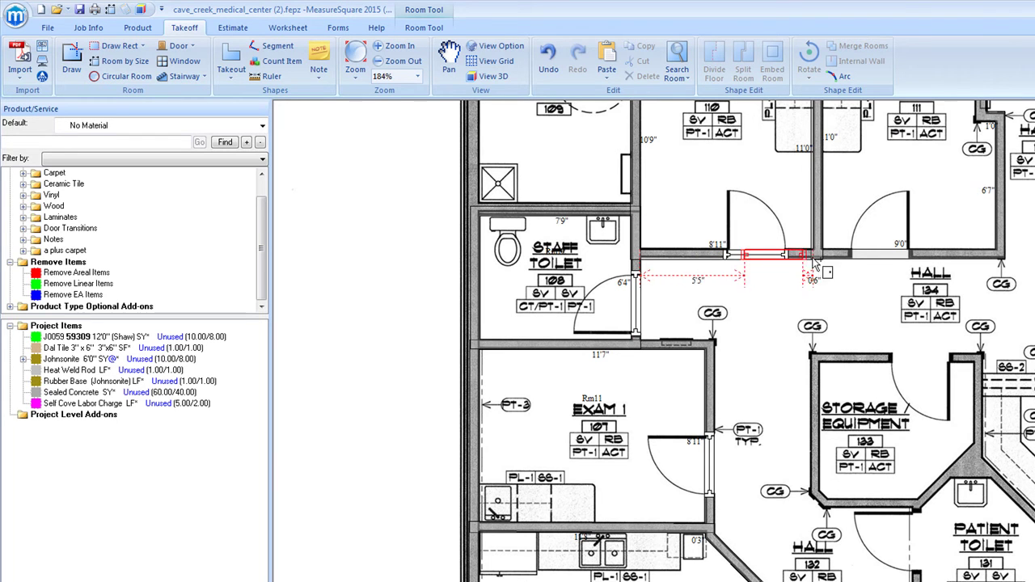
{"action": "left_click", "coordinate": [912, 260]}
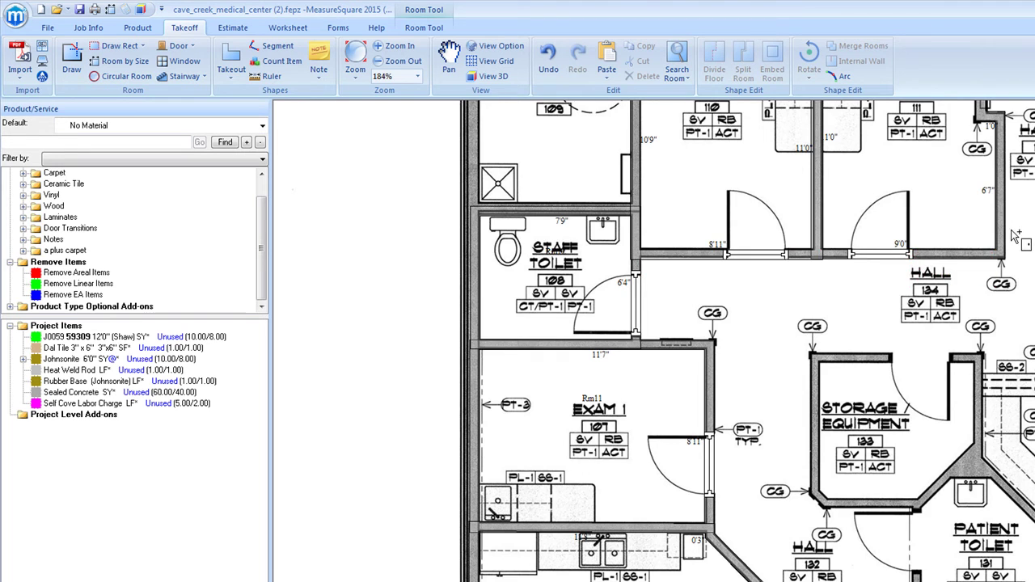
- Start freedrawing the hall outline at Hall 112's exterior door with a recess 0'8" deep and 3'0" wide, ending beside Exam 4
{"action": "scroll", "coordinate": [962, 340], "scroll_direction": "up", "scroll_amount": 3}
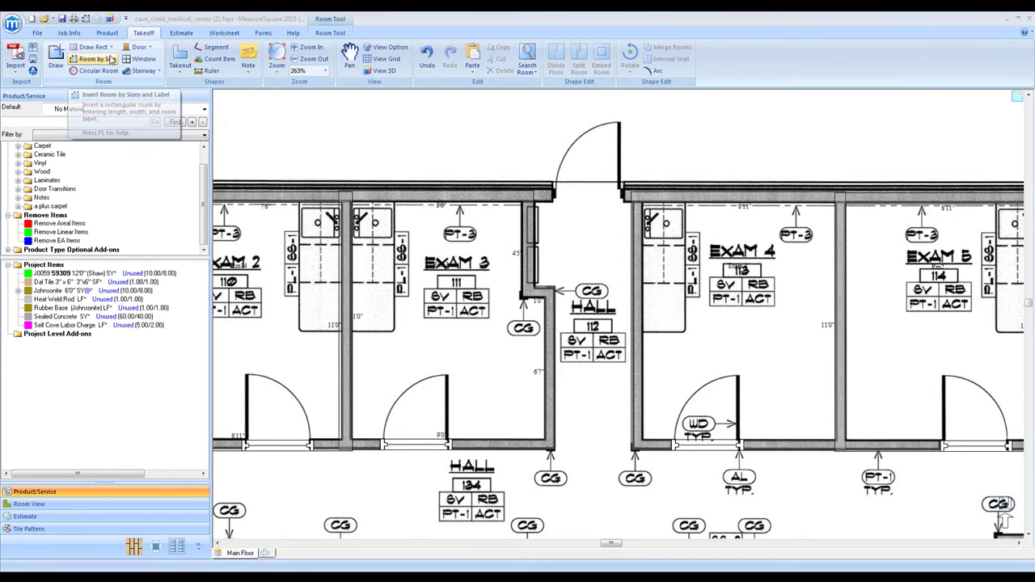
{"action": "left_click", "coordinate": [55, 58]}
{"action": "scroll", "coordinate": [352, 208], "scroll_direction": "up", "scroll_amount": 3}
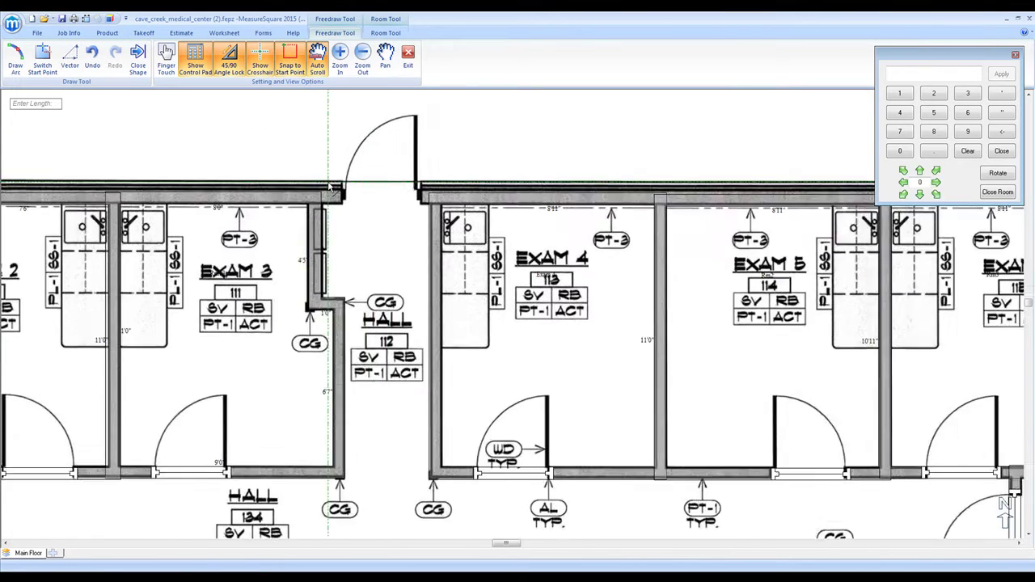
{"action": "scroll", "coordinate": [352, 209], "scroll_direction": "up", "scroll_amount": 1}
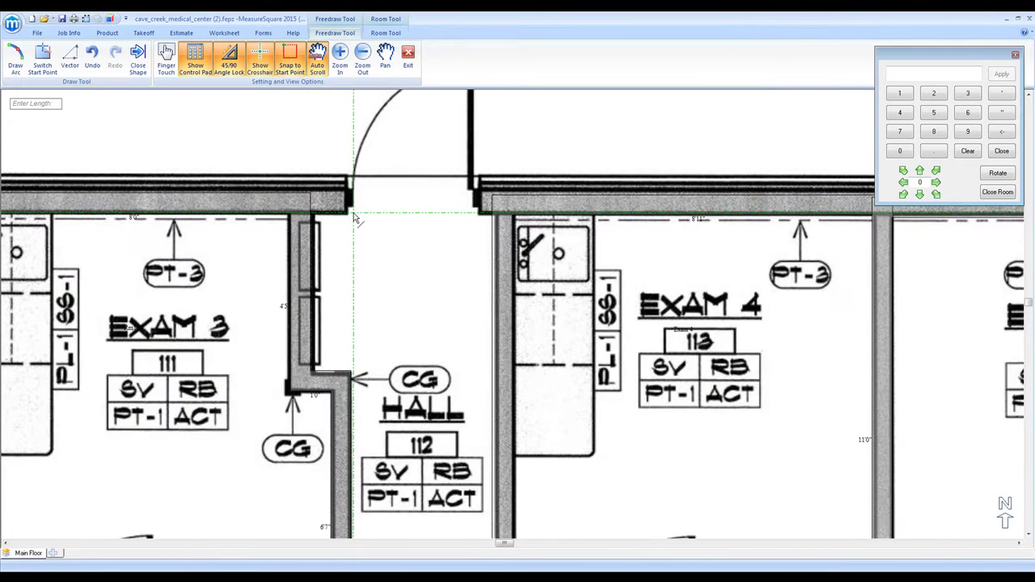
{"action": "left_click", "coordinate": [354, 215]}
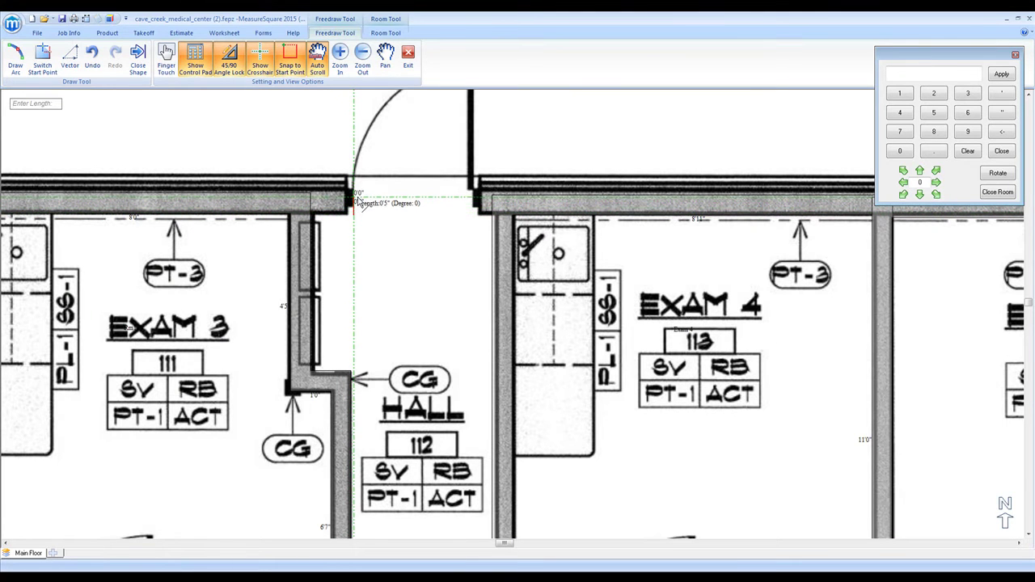
{"action": "left_click", "coordinate": [475, 201]}
{"action": "left_click", "coordinate": [475, 214]}
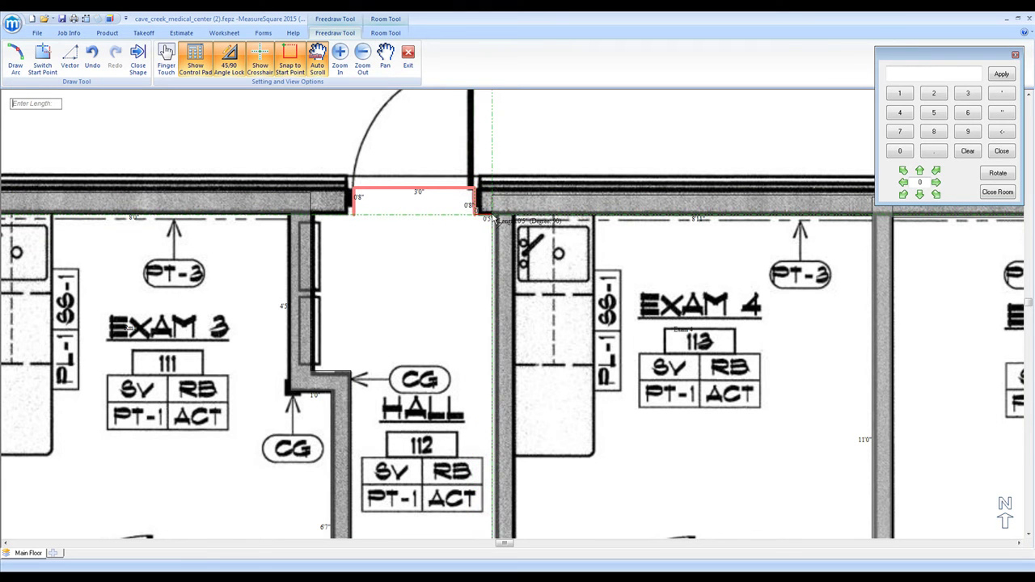
{"action": "scroll", "coordinate": [494, 218], "scroll_direction": "down", "scroll_amount": 2}
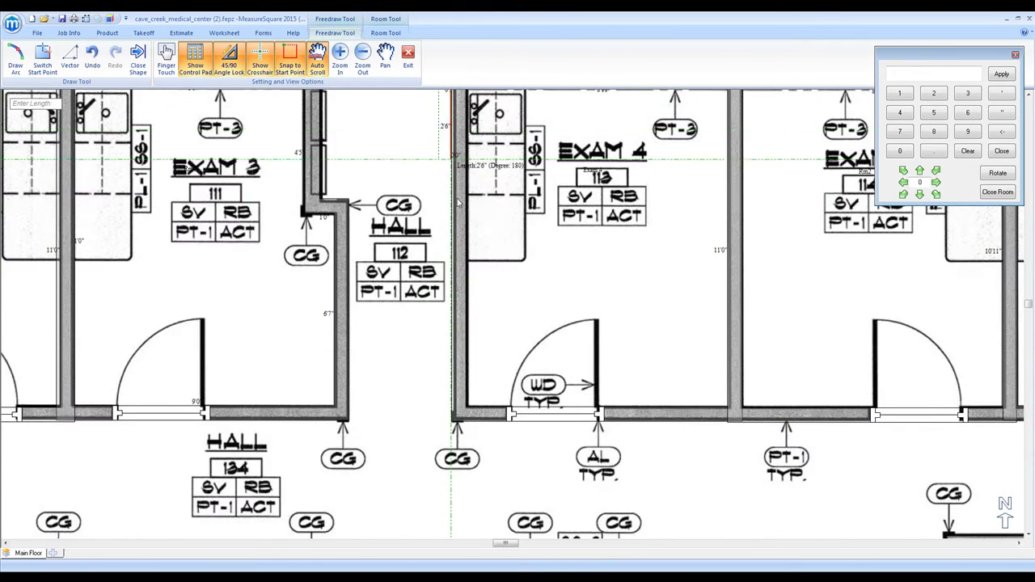
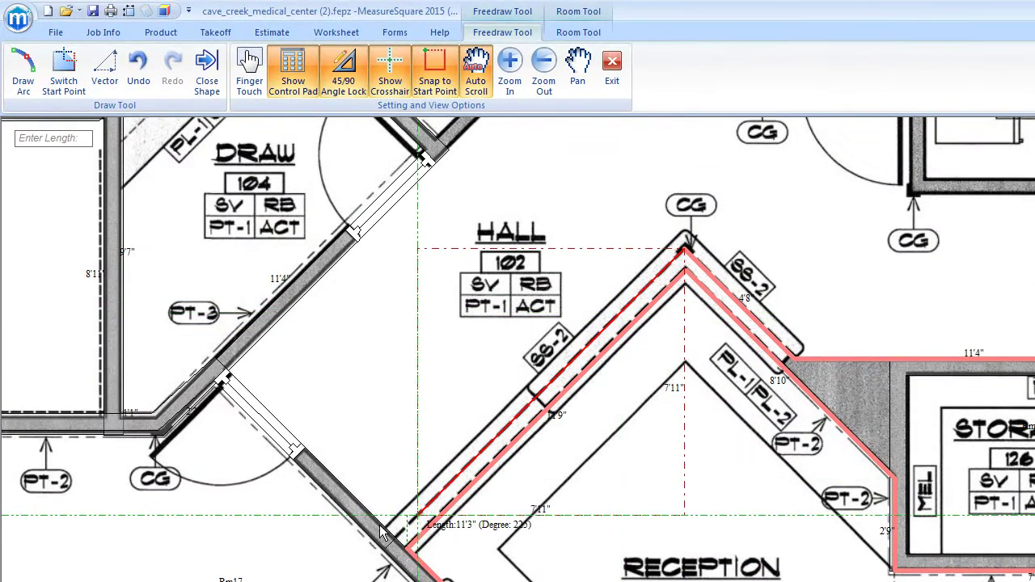
- Continue the hall outline along the Reception counter for 12'3", past the Waiting opening and Draw 104, and around the Vitals 103 alcove walls
{"action": "left_click", "coordinate": [376, 543]}
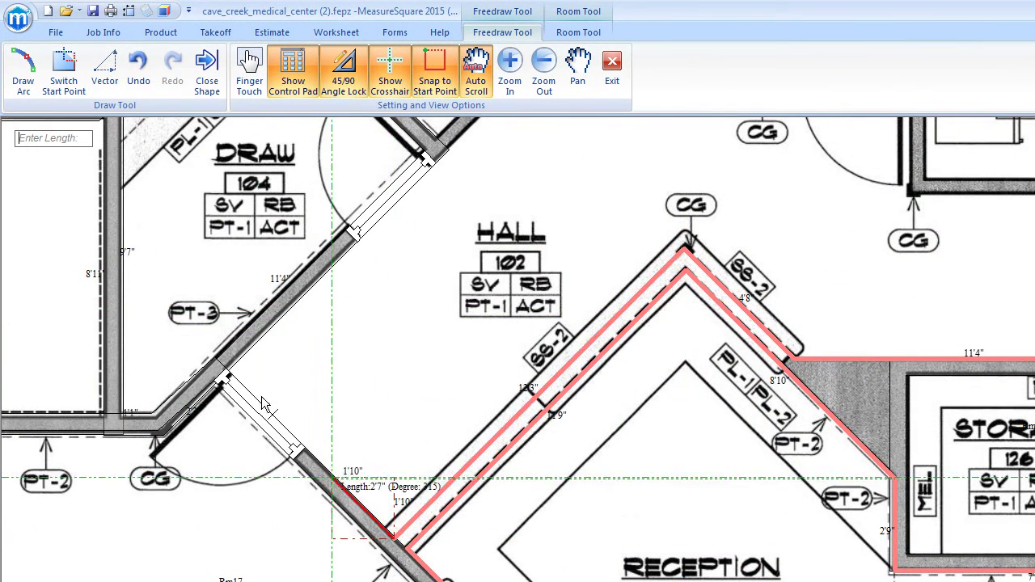
{"action": "left_click", "coordinate": [229, 372]}
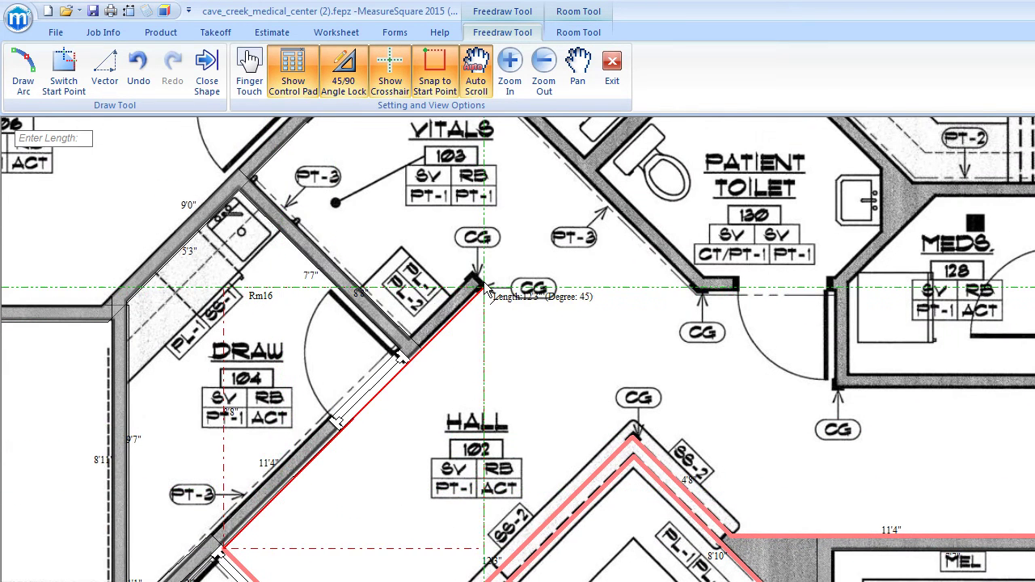
{"action": "left_click", "coordinate": [477, 283]}
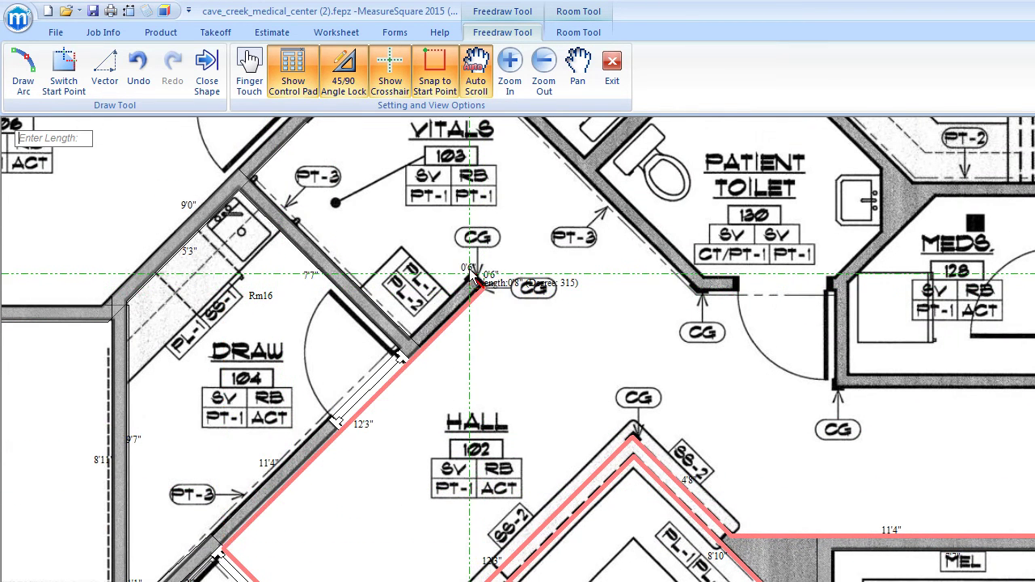
{"action": "left_click", "coordinate": [410, 342]}
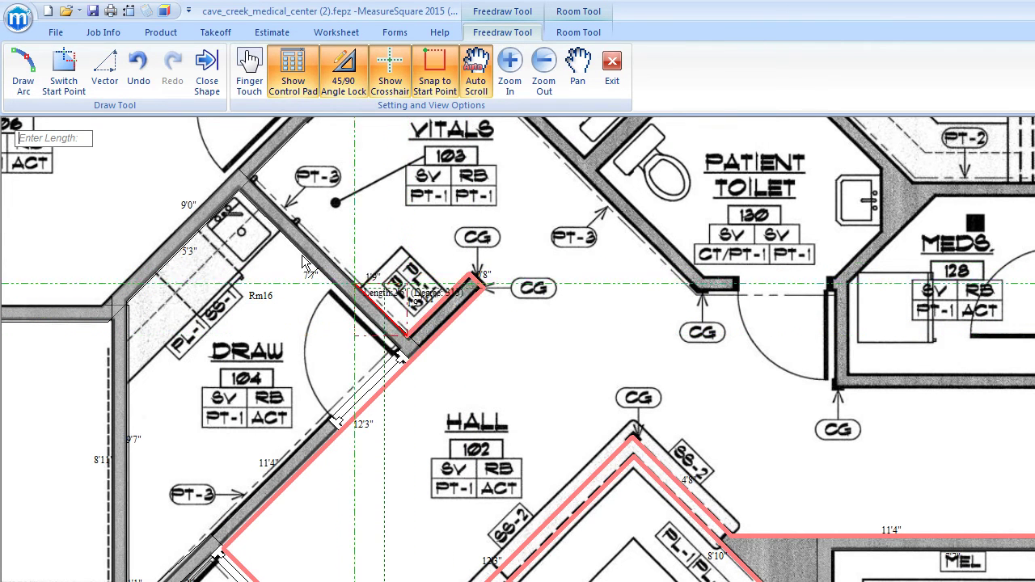
{"action": "left_click", "coordinate": [249, 186]}
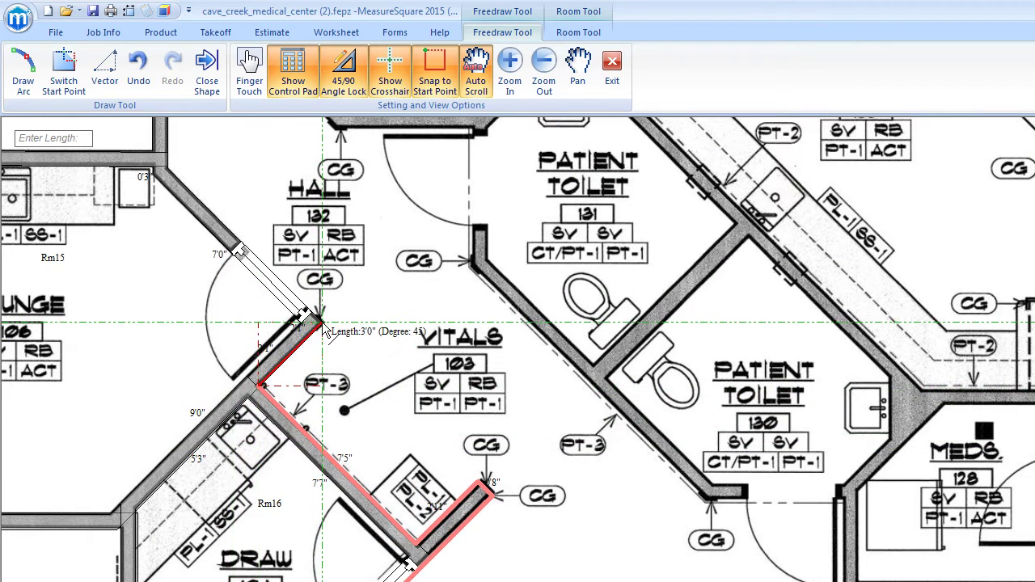
{"action": "left_click", "coordinate": [321, 324]}
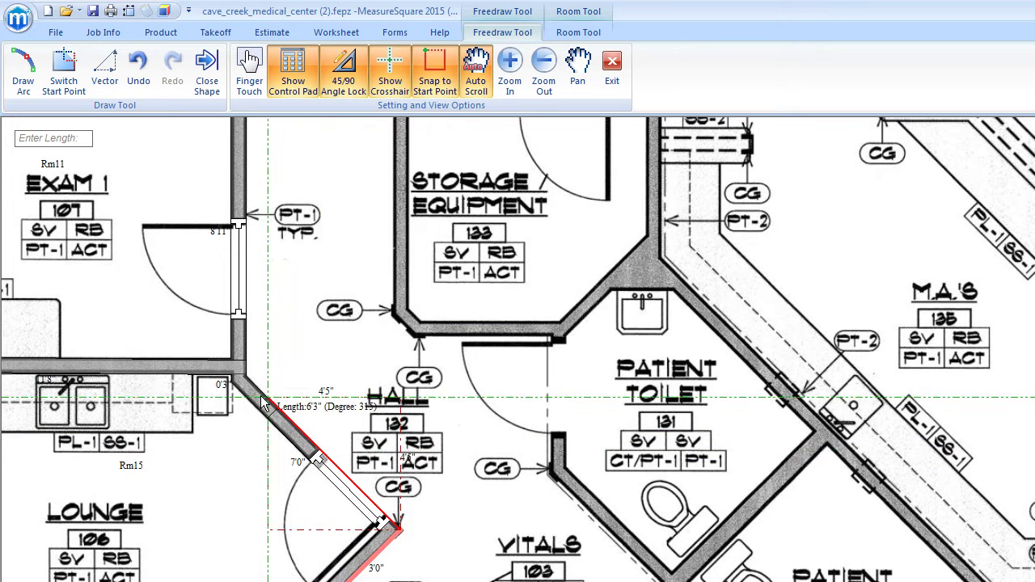
- Extend the hall outline along Lounge 106 for 7'4", Exam 1 for 9'11" and 3'9", and Staff Toilet 108 for 4'2"
{"action": "left_click", "coordinate": [252, 383]}
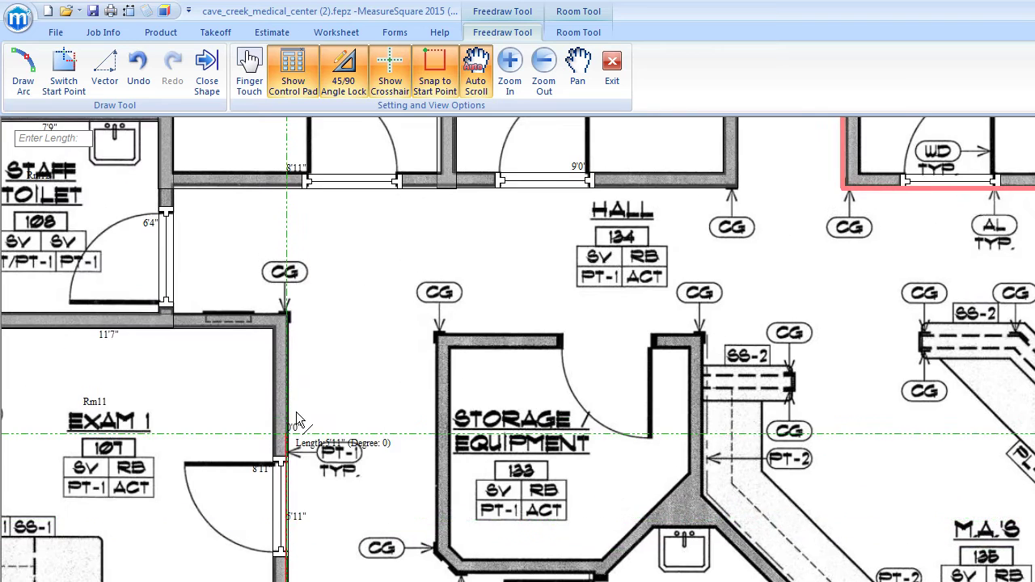
{"action": "left_click", "coordinate": [299, 323]}
{"action": "left_click", "coordinate": [176, 317]}
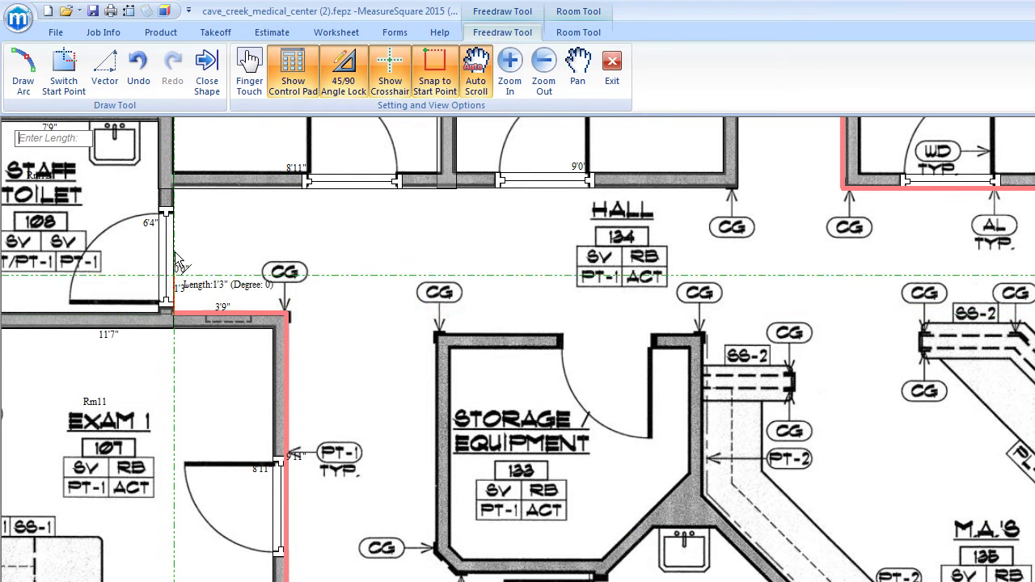
{"action": "left_click", "coordinate": [178, 195]}
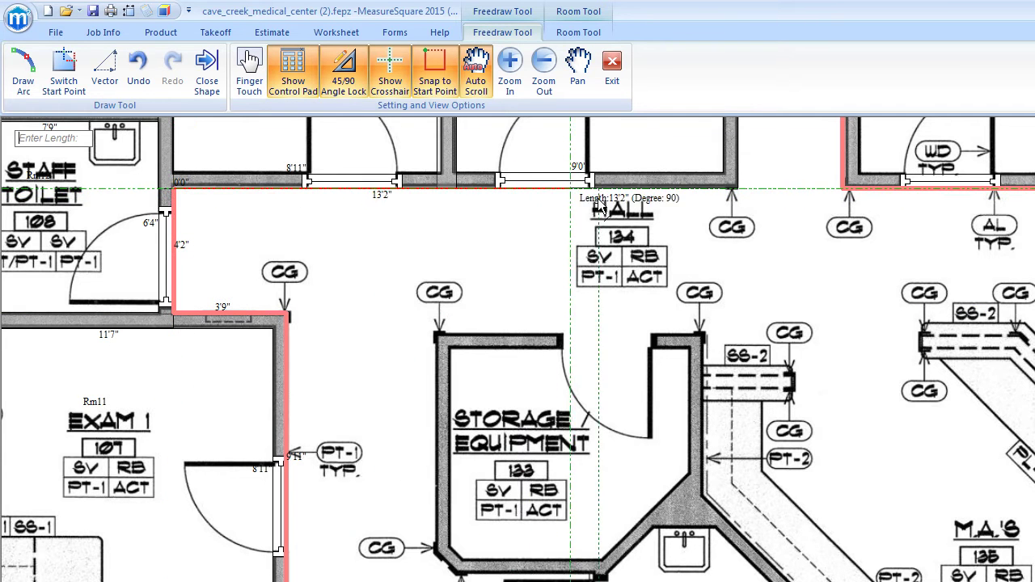
- Trace the hall outline 18'10" below Exam 2 and Exam 3, 7'7" and 1'0" around Exam 3's corner, and close it at Hall 112's exterior door
{"action": "left_click", "coordinate": [738, 194]}
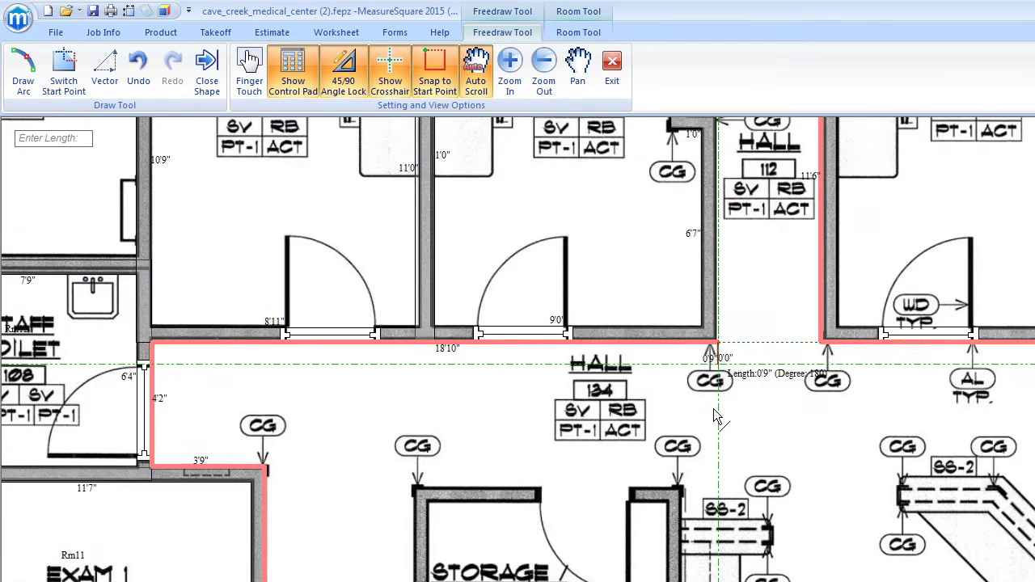
{"action": "left_click", "coordinate": [717, 236]}
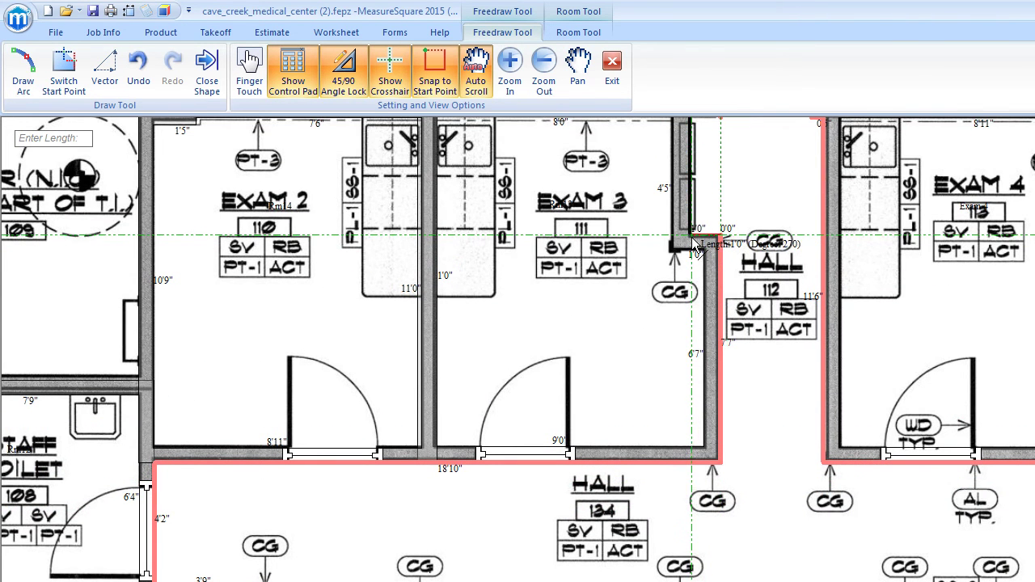
{"action": "left_click", "coordinate": [691, 240]}
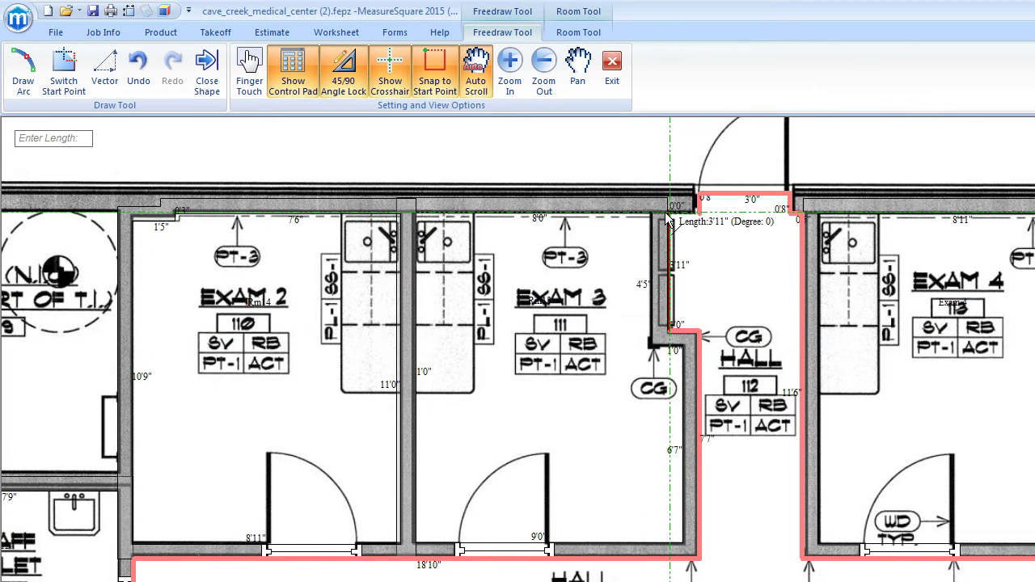
{"action": "left_click", "coordinate": [701, 219]}
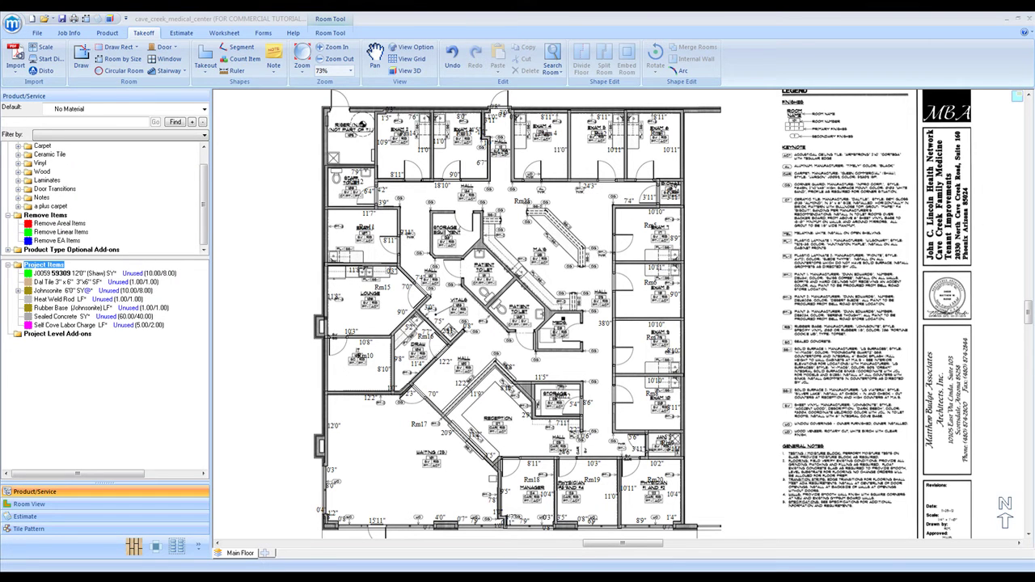
- Freedraw Storage/Equipment 133 inside the hall with walls of 8'0", 4'2", 4'1" diagonal, 4'8" and a 0'7" chamfer, and close the shape
{"action": "left_click", "coordinate": [445, 232]}
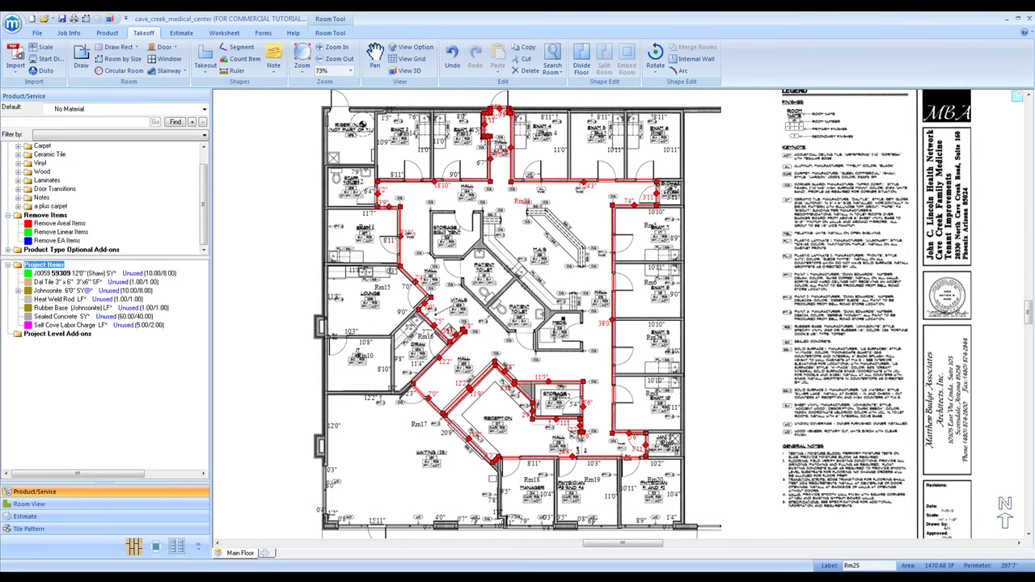
{"action": "scroll", "coordinate": [445, 232], "scroll_direction": "up", "scroll_amount": 3}
{"action": "scroll", "coordinate": [444, 232], "scroll_direction": "up", "scroll_amount": 1}
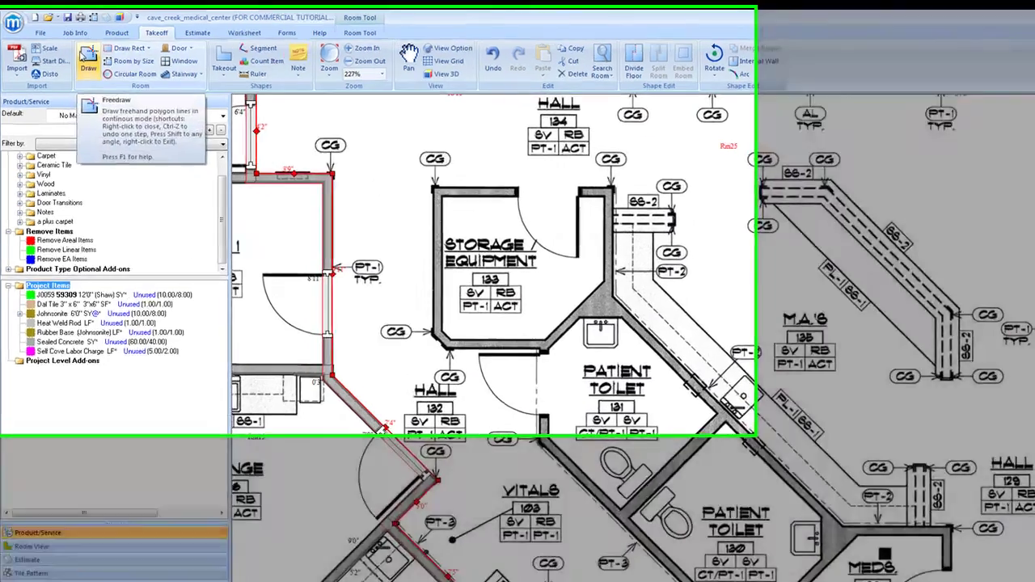
{"action": "left_click", "coordinate": [81, 58]}
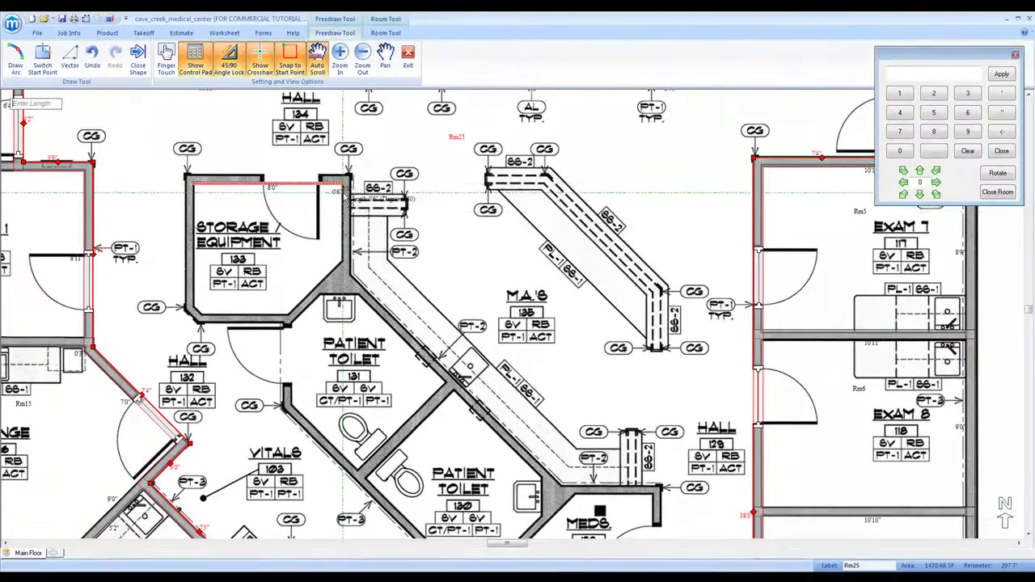
{"action": "left_click", "coordinate": [503, 256]}
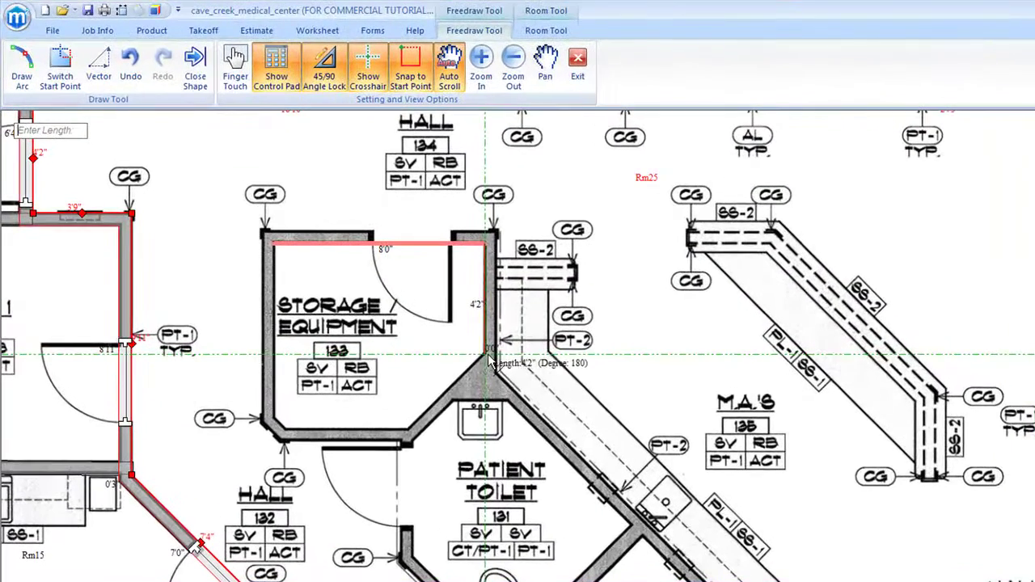
{"action": "left_click", "coordinate": [486, 356]}
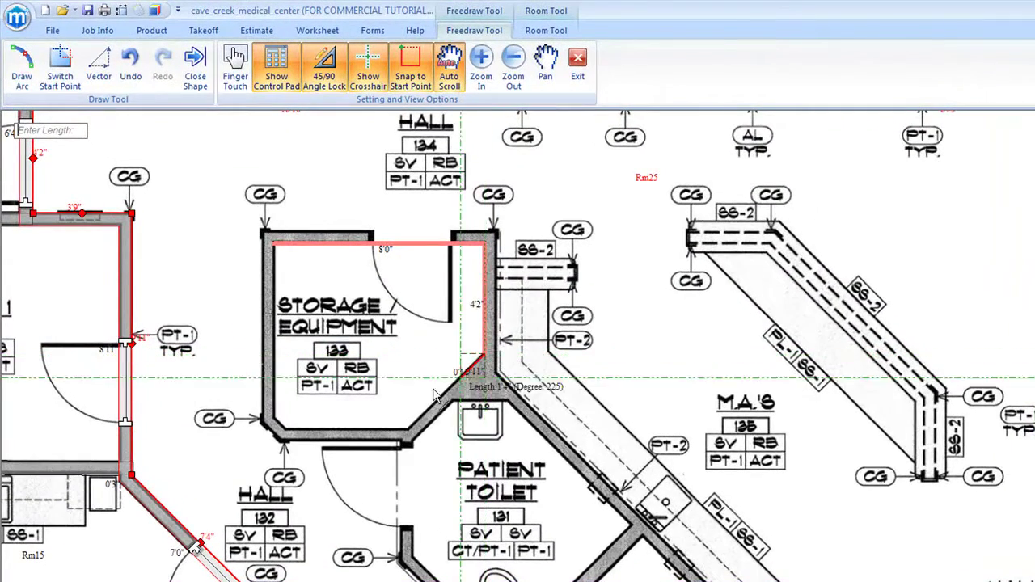
{"action": "left_click", "coordinate": [409, 438]}
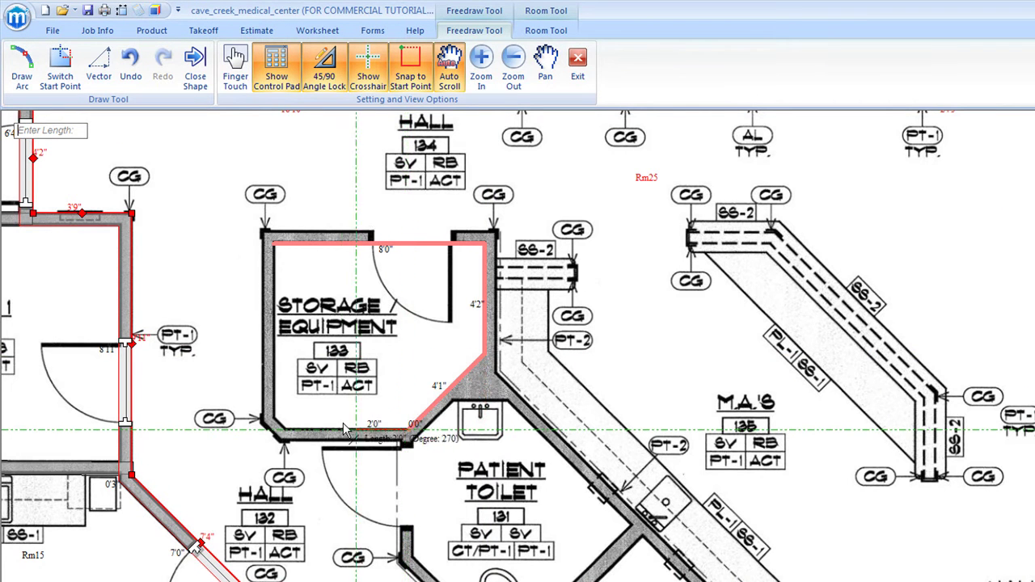
{"action": "left_click", "coordinate": [284, 441]}
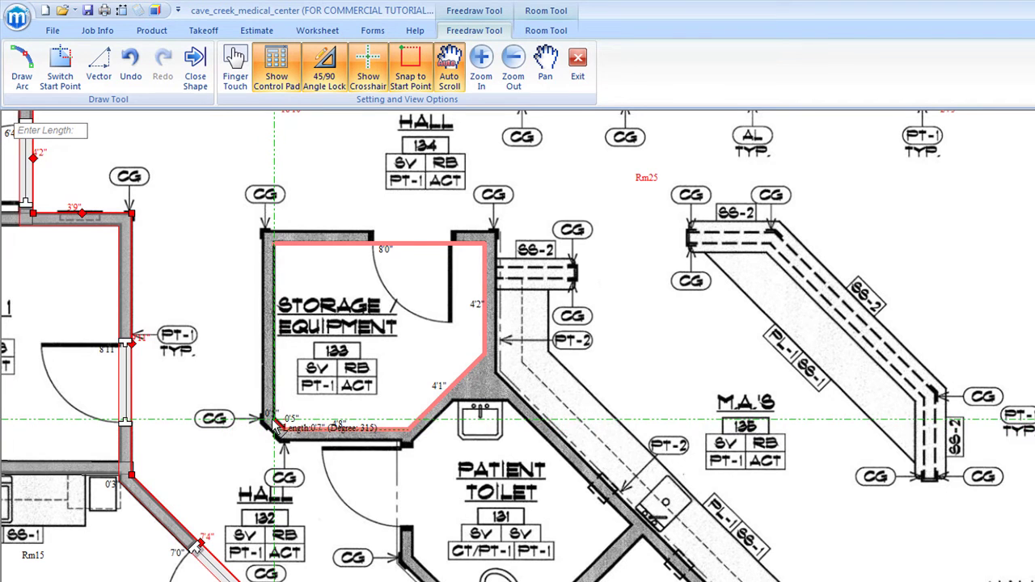
{"action": "left_click", "coordinate": [275, 426]}
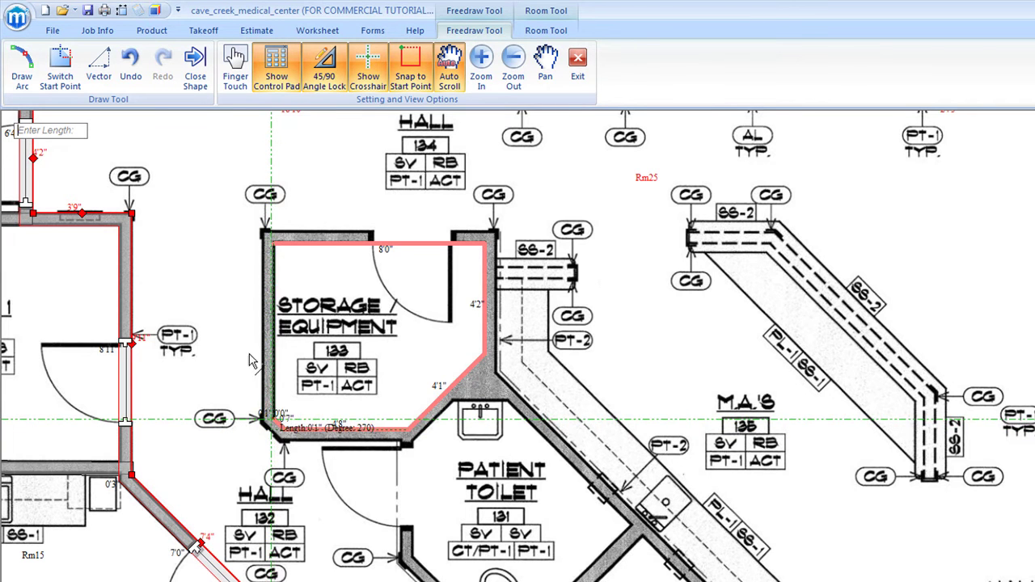
{"action": "left_click", "coordinate": [262, 240]}
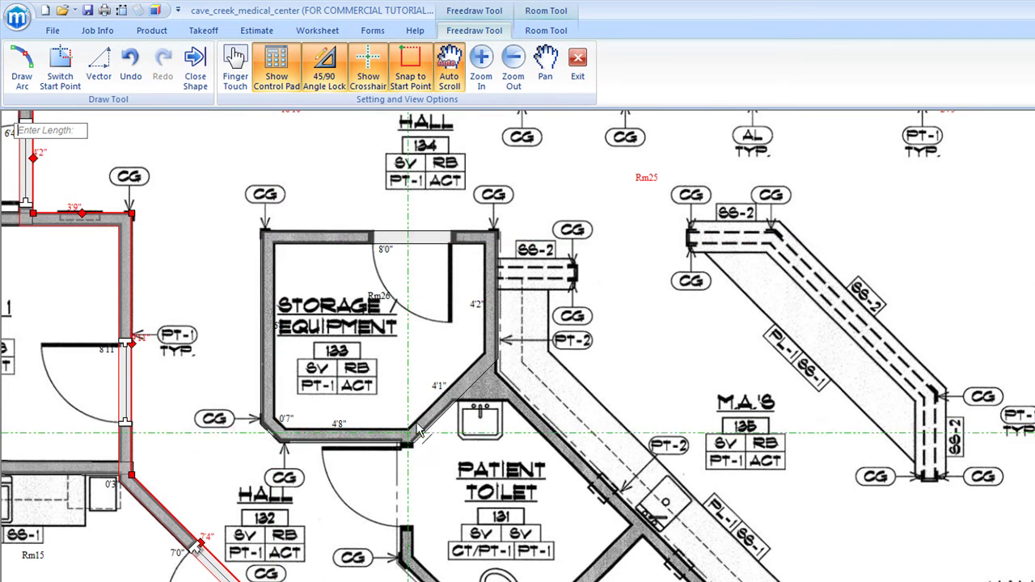
- Freedraw Patient Toilet 131 with two 6'8" diagonal walls, a 5'2" diagonal and a 4'2" door side, closing it against Storage/Equipment 133
{"action": "left_click", "coordinate": [451, 400]}
{"action": "left_click", "coordinate": [507, 401]}
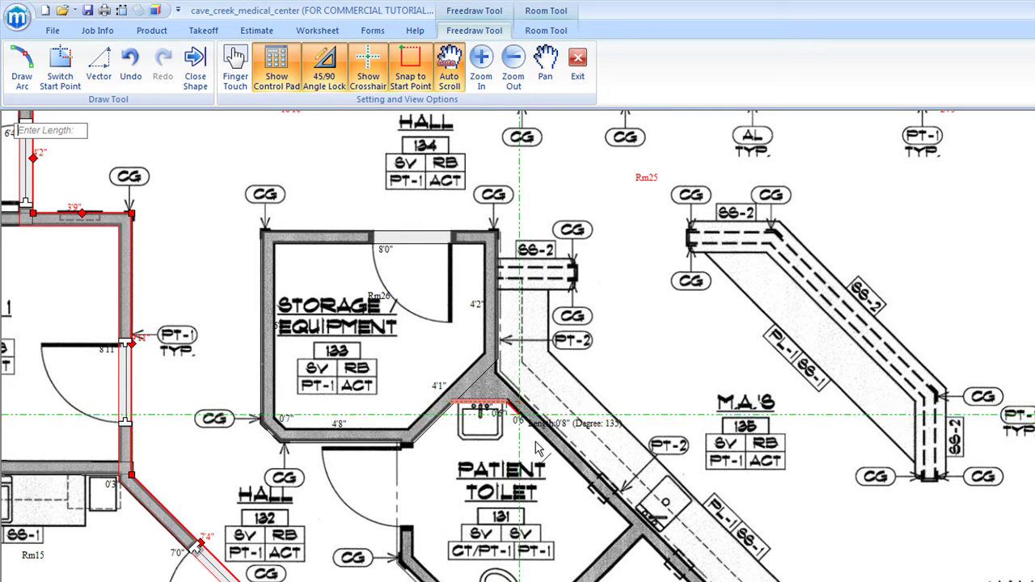
{"action": "left_click", "coordinate": [628, 525]}
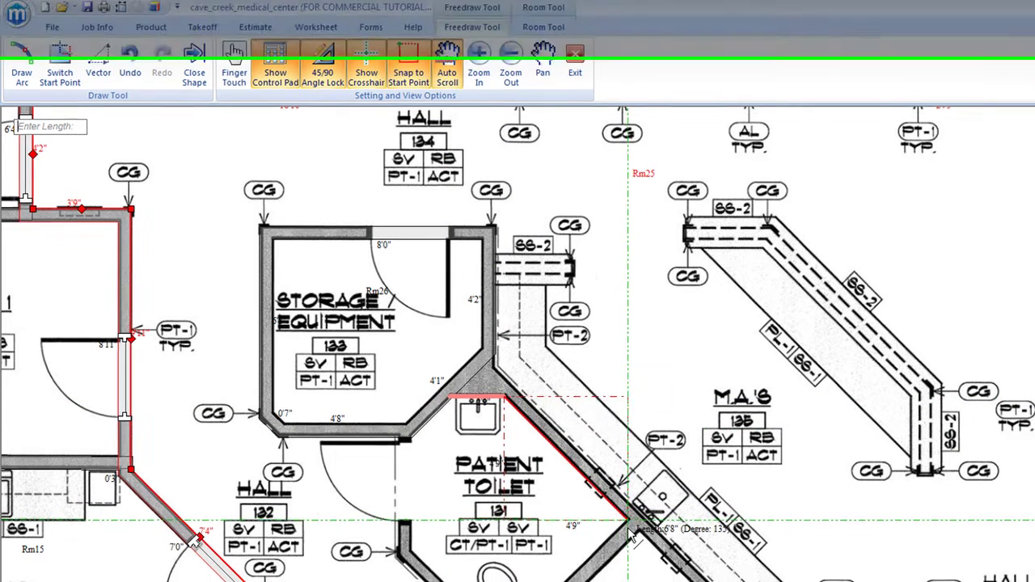
{"action": "left_click", "coordinate": [463, 535]}
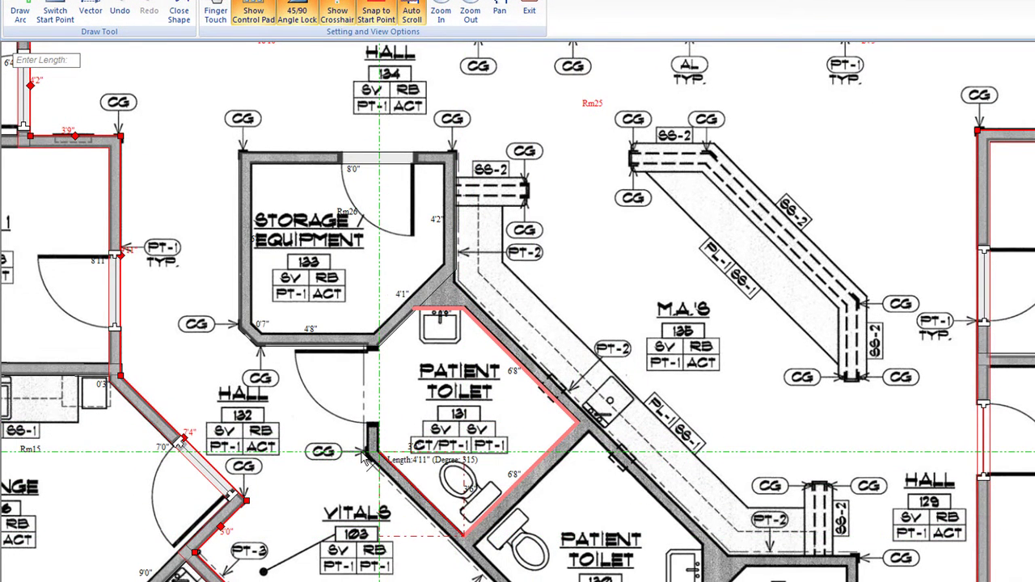
{"action": "left_click", "coordinate": [369, 449]}
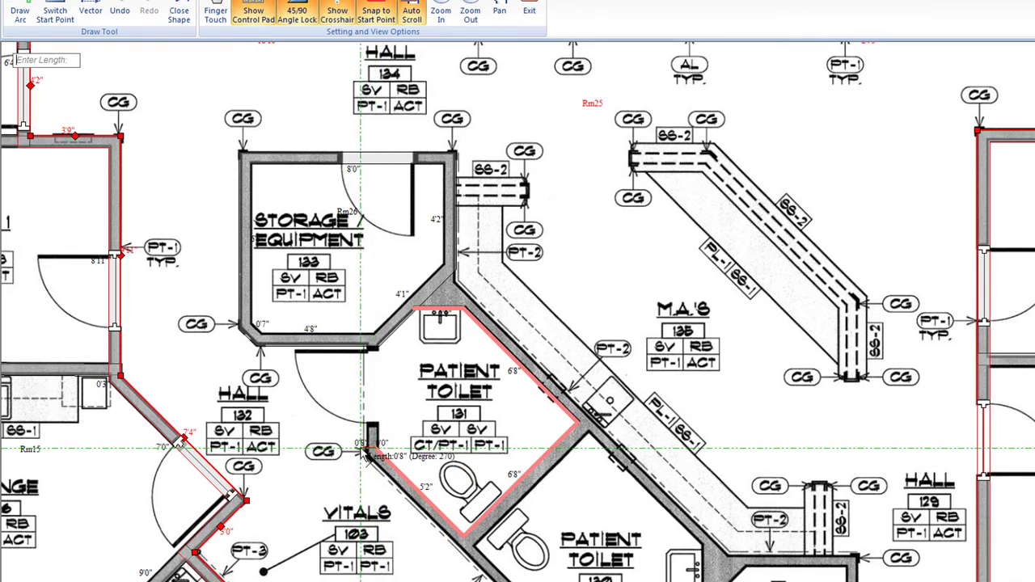
{"action": "left_click", "coordinate": [377, 350]}
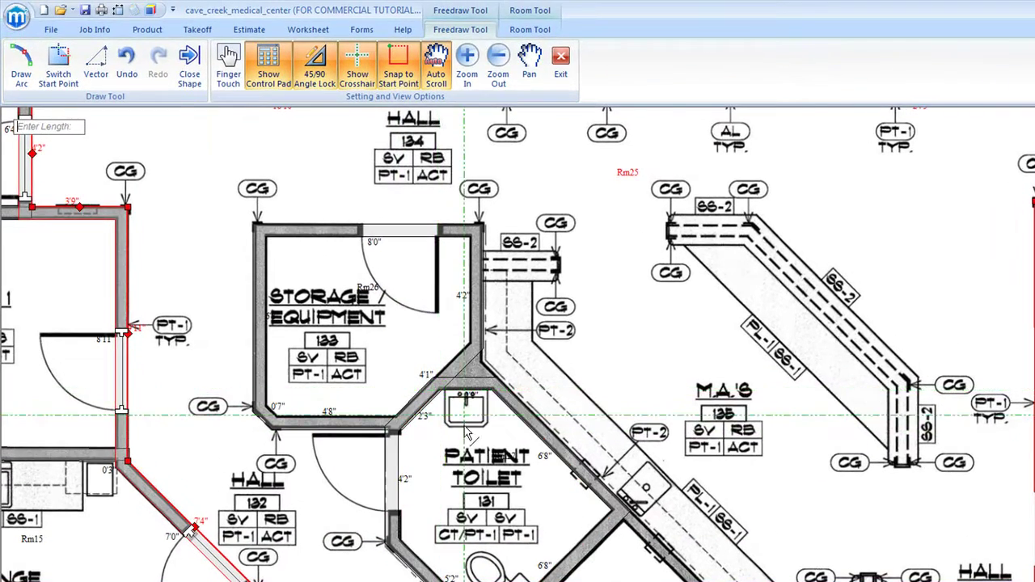
- Freedraw Patient Toilet 130 as a closed room with diagonal walls of 6'9", 6'8", 2'2" and 5'0" and a 4'5" door side
{"action": "scroll", "coordinate": [392, 261], "scroll_direction": "down", "scroll_amount": 3}
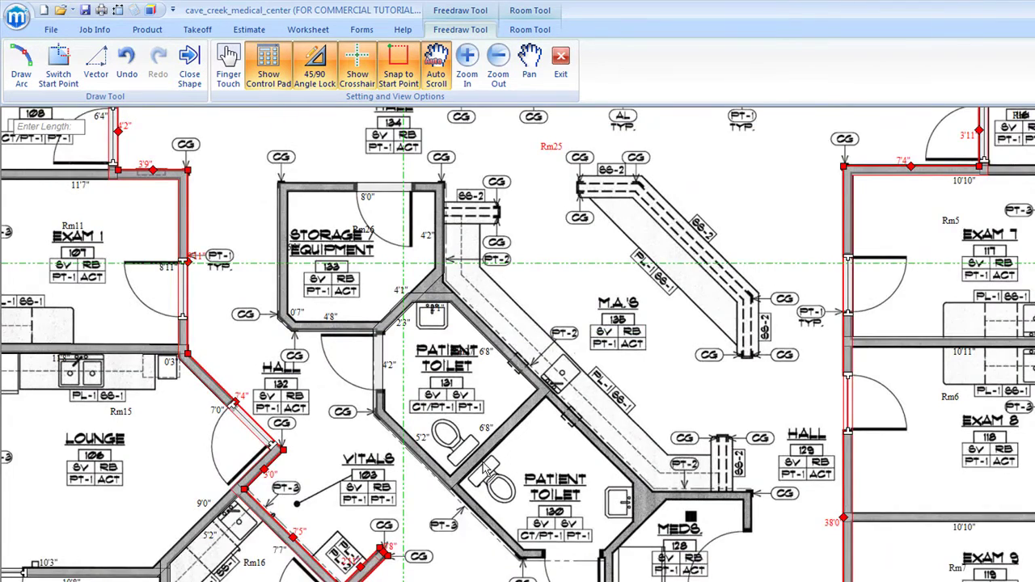
{"action": "scroll", "coordinate": [487, 470], "scroll_direction": "up", "scroll_amount": 3}
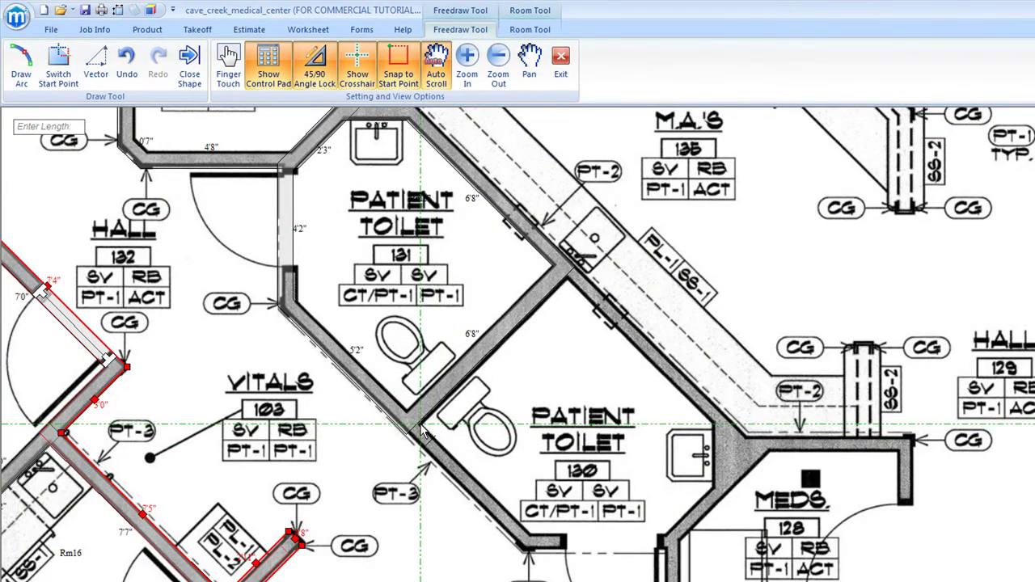
{"action": "left_click", "coordinate": [420, 427]}
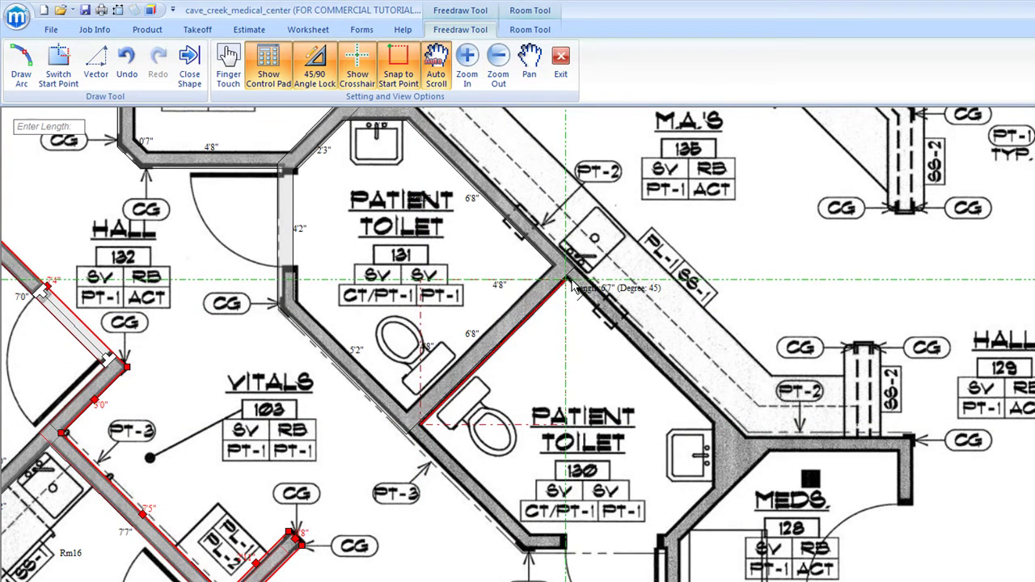
{"action": "left_click", "coordinate": [568, 278]}
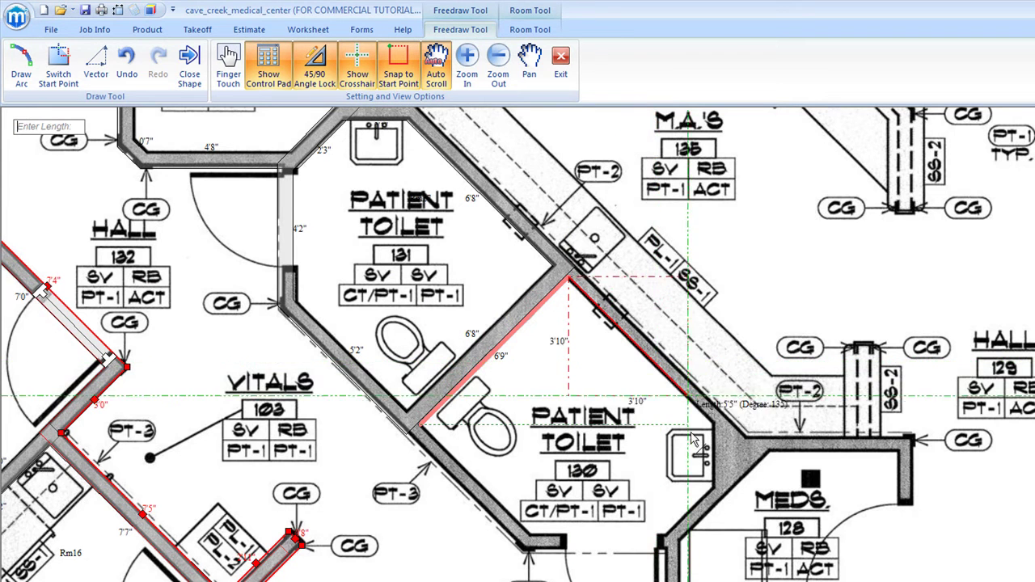
{"action": "left_click", "coordinate": [713, 423]}
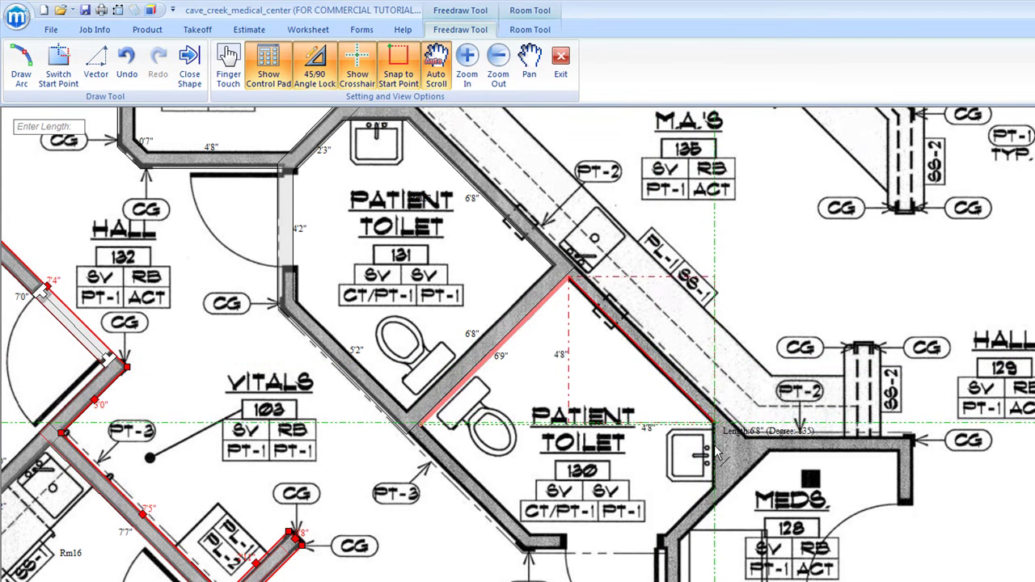
{"action": "left_click", "coordinate": [714, 488]}
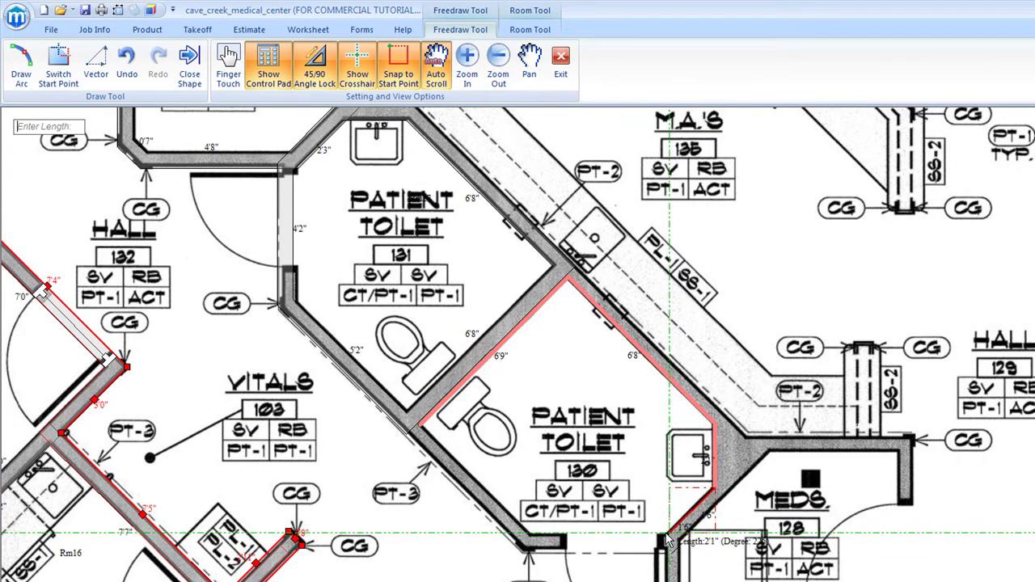
{"action": "left_click", "coordinate": [669, 532]}
{"action": "left_click", "coordinate": [529, 534]}
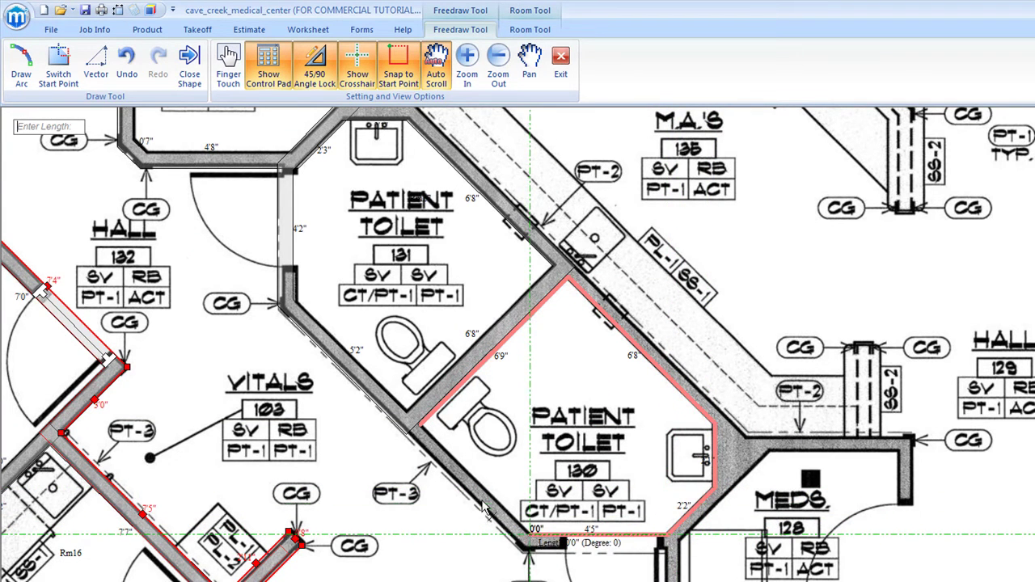
{"action": "left_click", "coordinate": [419, 426]}
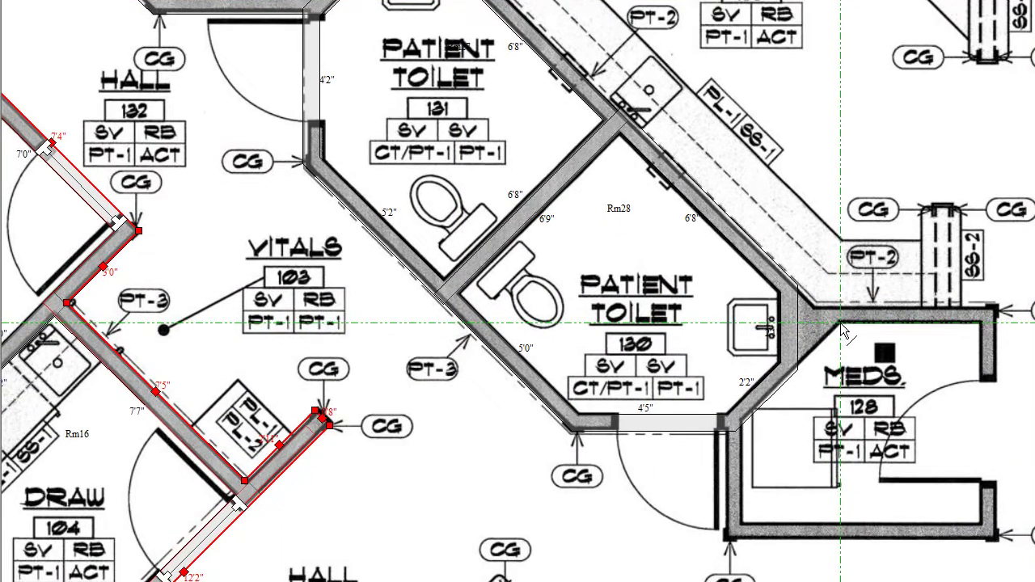
- Freedraw Meds 128 as a closed room with walls of 4'2", 5'11", 7'1" and 3'1" and a 4'1" diagonal, and finish drawing
{"action": "left_click", "coordinate": [841, 323]}
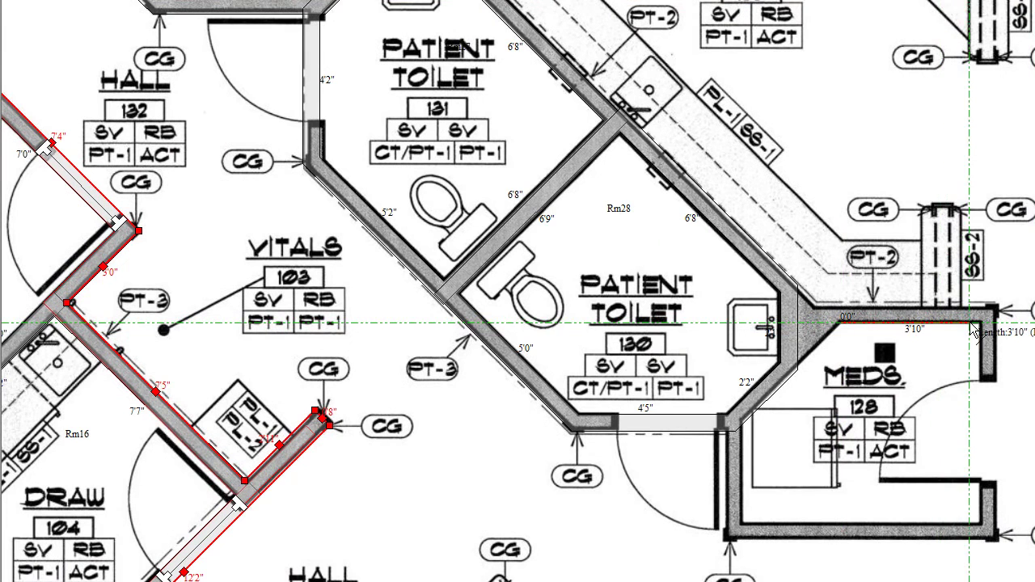
{"action": "left_click", "coordinate": [982, 325]}
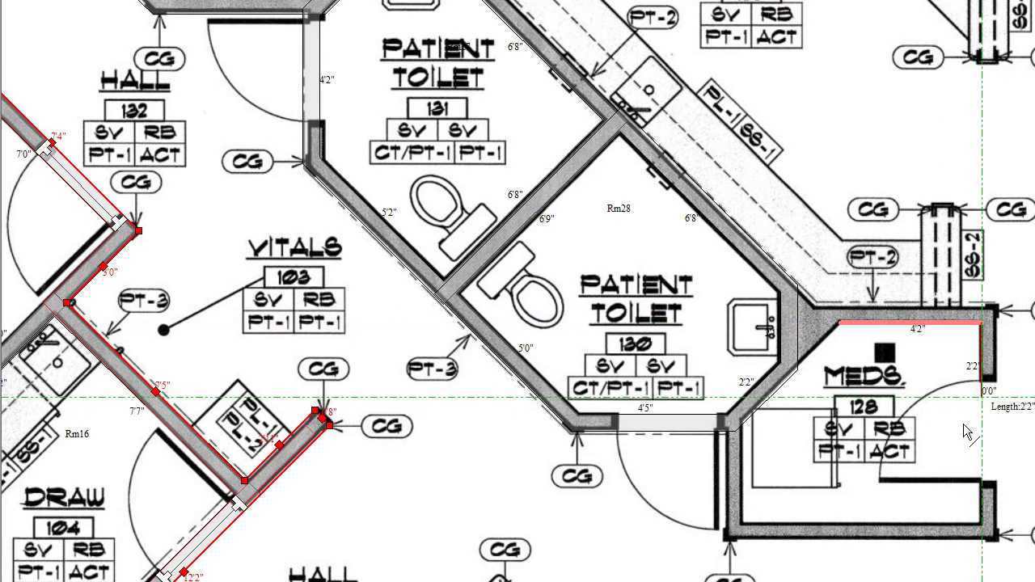
{"action": "left_click", "coordinate": [970, 525]}
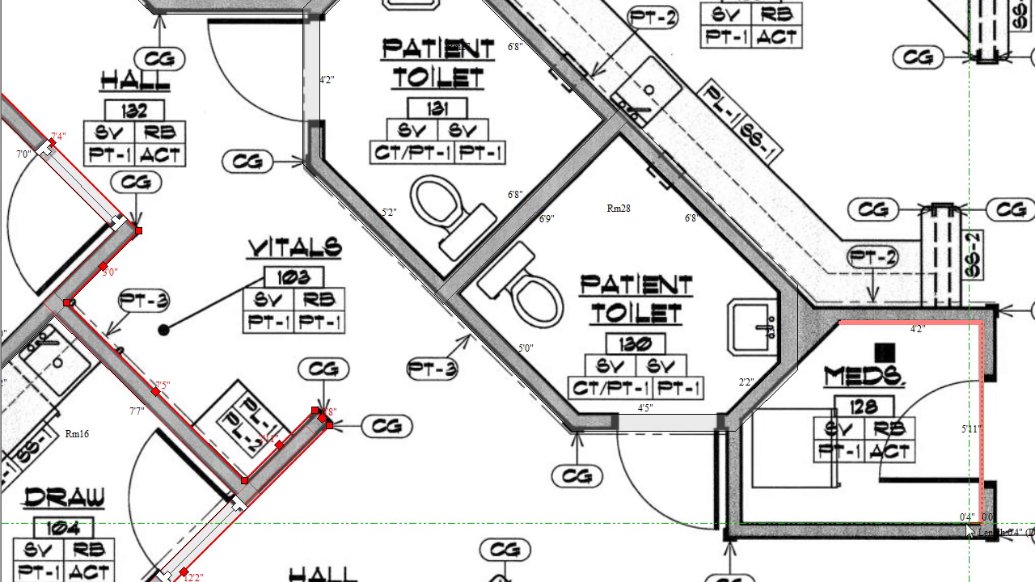
{"action": "left_click", "coordinate": [742, 533]}
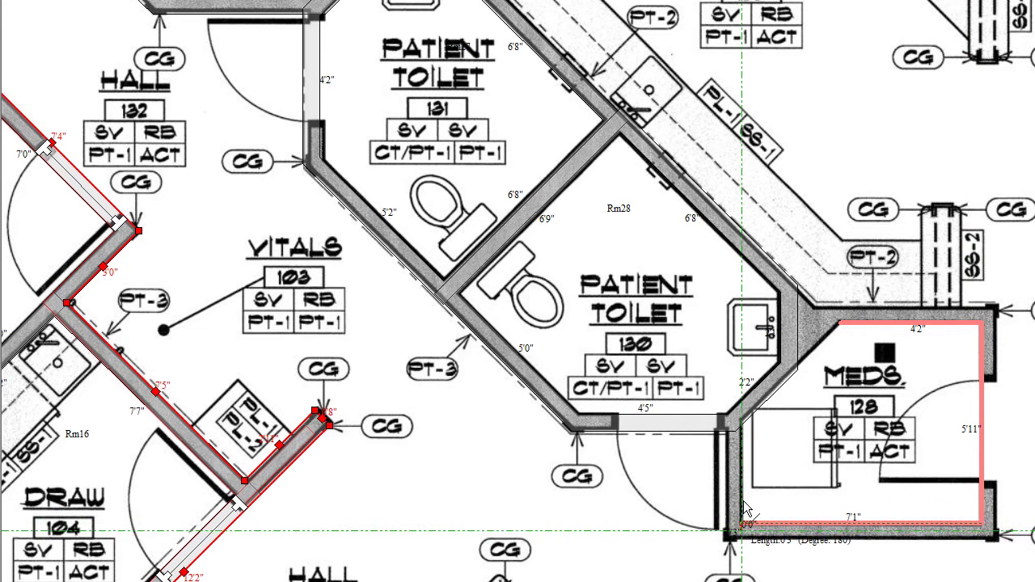
{"action": "left_click", "coordinate": [737, 422]}
{"action": "left_click", "coordinate": [843, 324]}
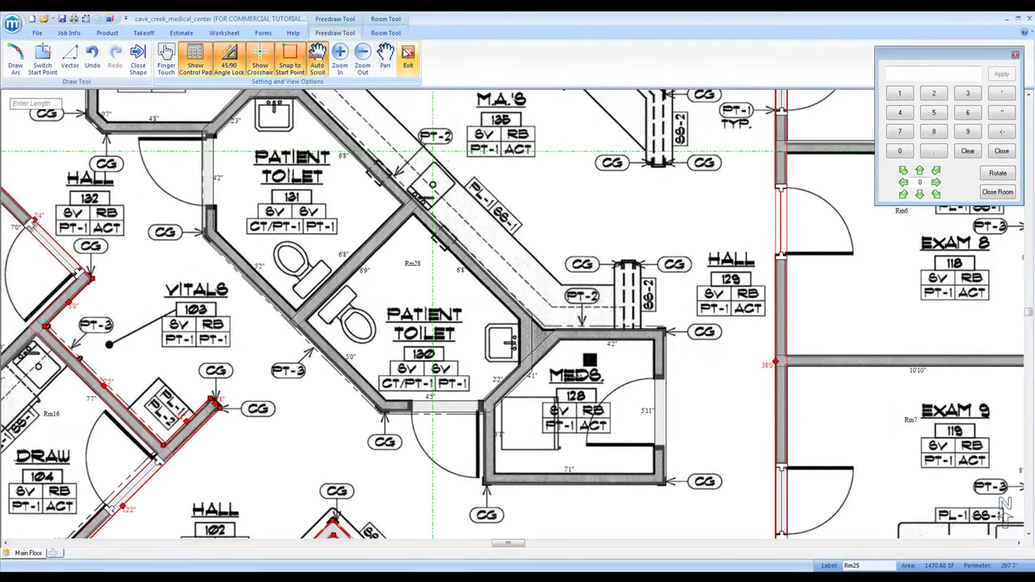
{"action": "left_click", "coordinate": [408, 53]}
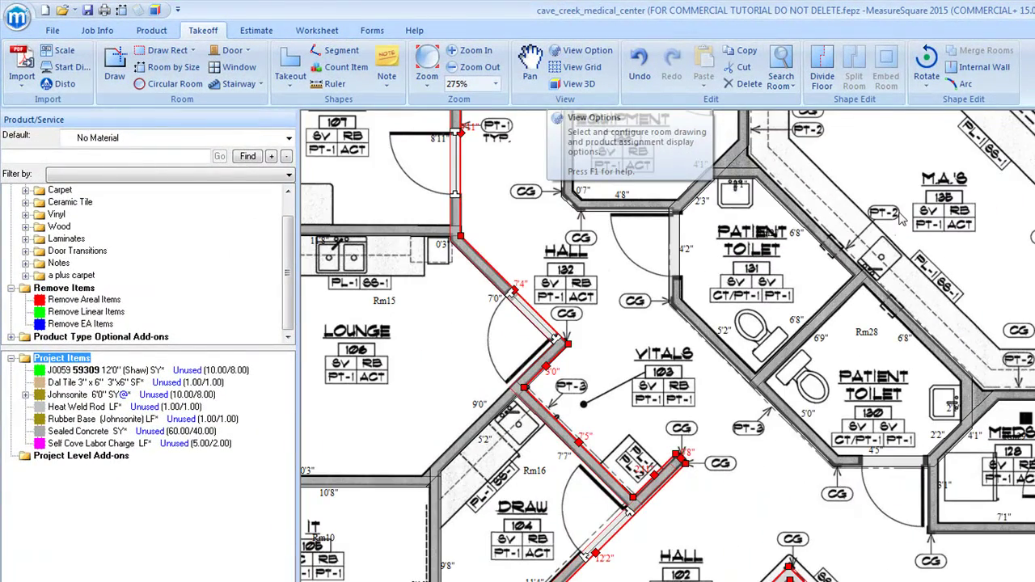
- Embed Meds 128, Patient Toilets 130 and 131, and Storage/Equipment 133 one by one in the surrounding hall room
{"action": "middle_click_drag", "start_coordinate": [877, 252], "coordinate": [804, 348]}
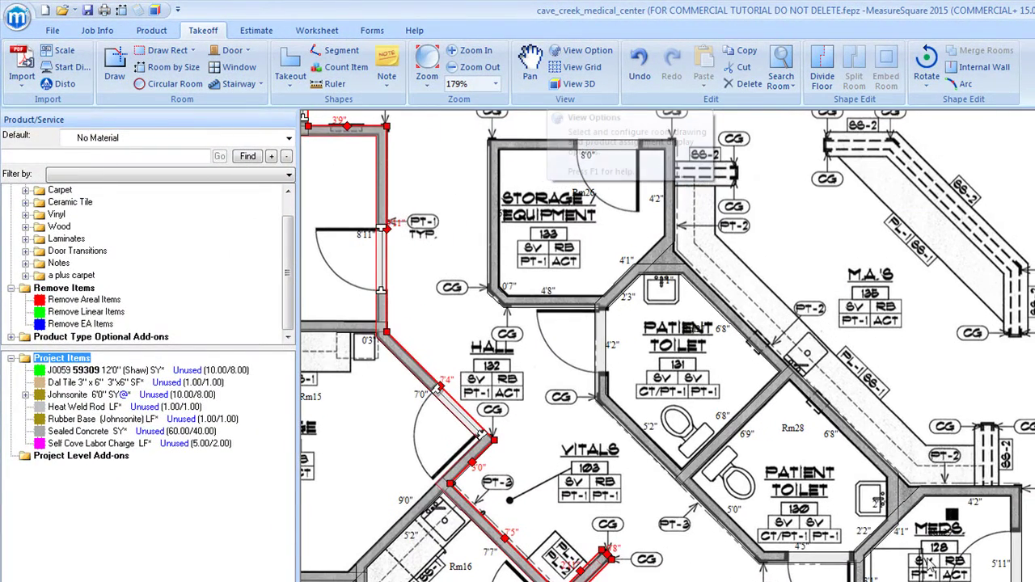
{"action": "left_click", "coordinate": [973, 533]}
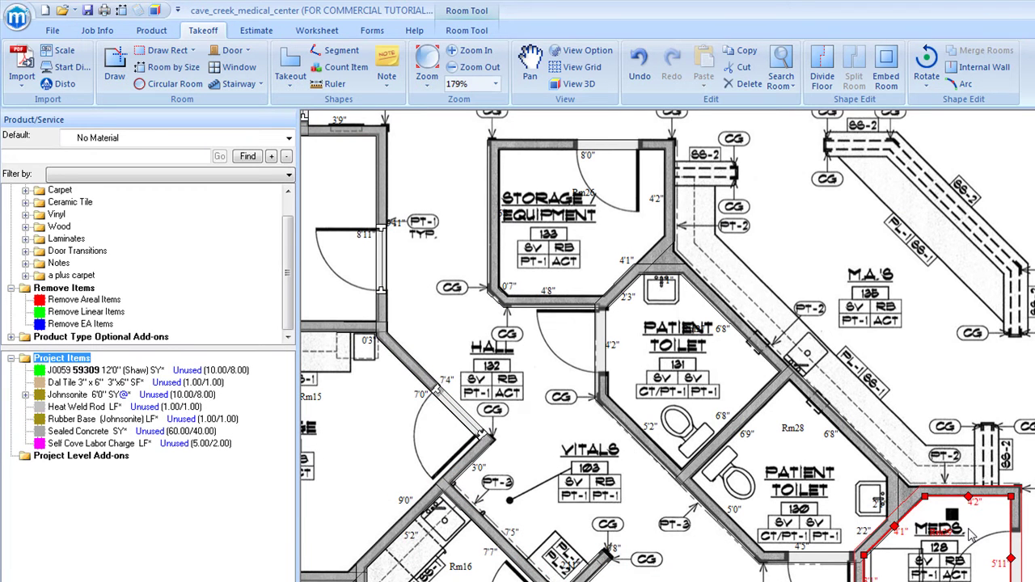
{"action": "left_click", "coordinate": [884, 74]}
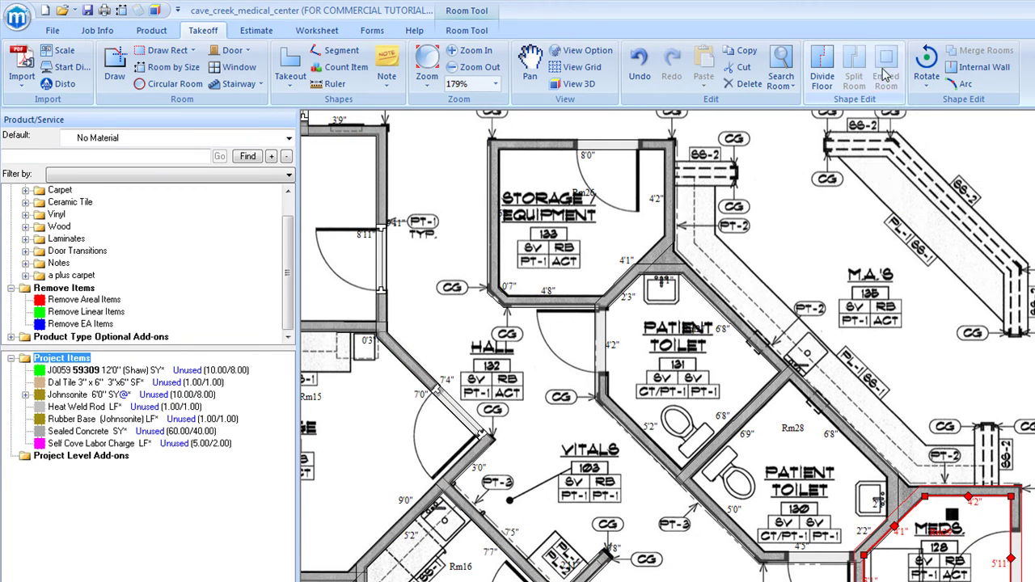
{"action": "left_click", "coordinate": [794, 447]}
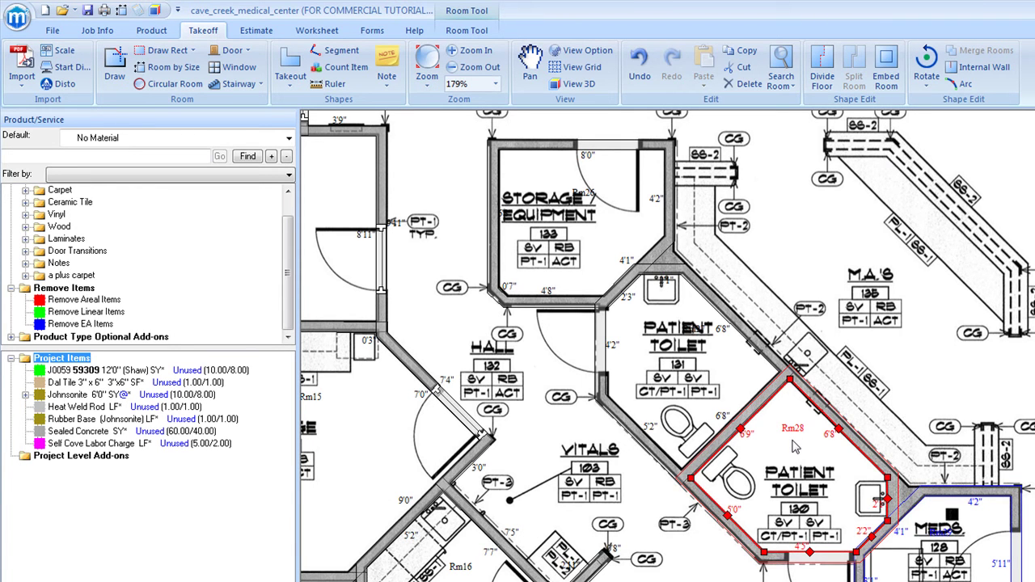
{"action": "left_click", "coordinate": [883, 73]}
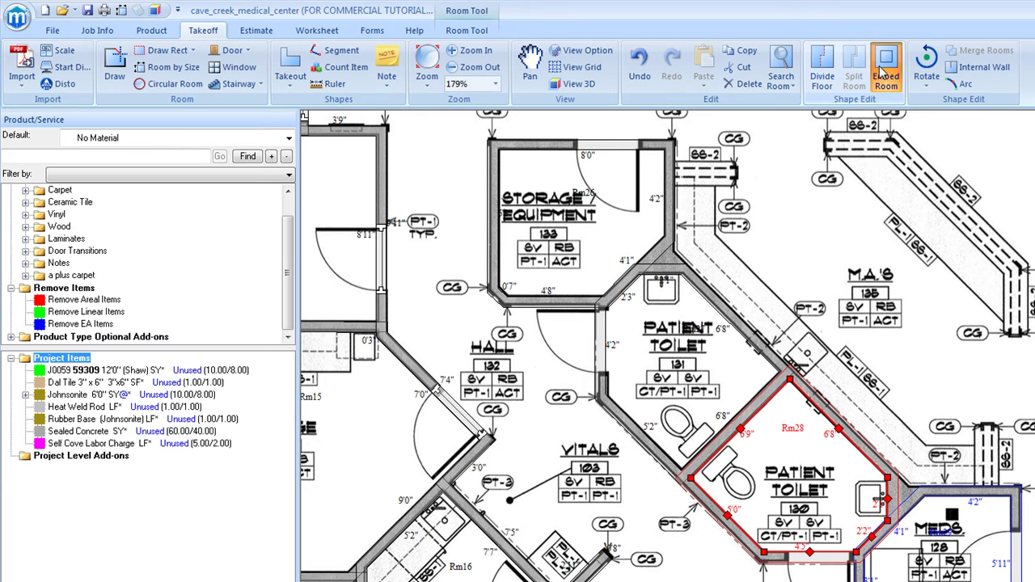
{"action": "left_click", "coordinate": [730, 380]}
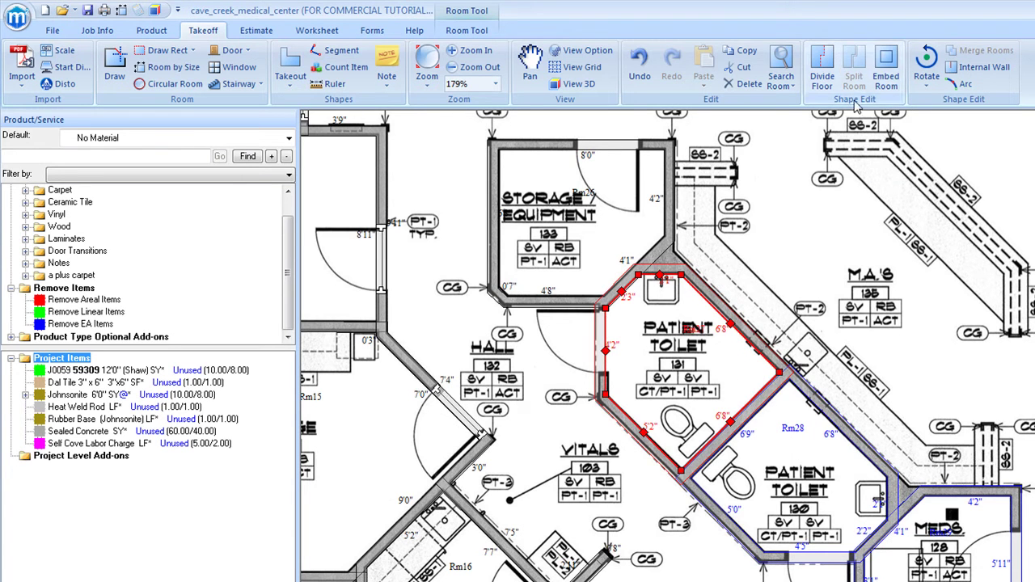
{"action": "left_click", "coordinate": [885, 73]}
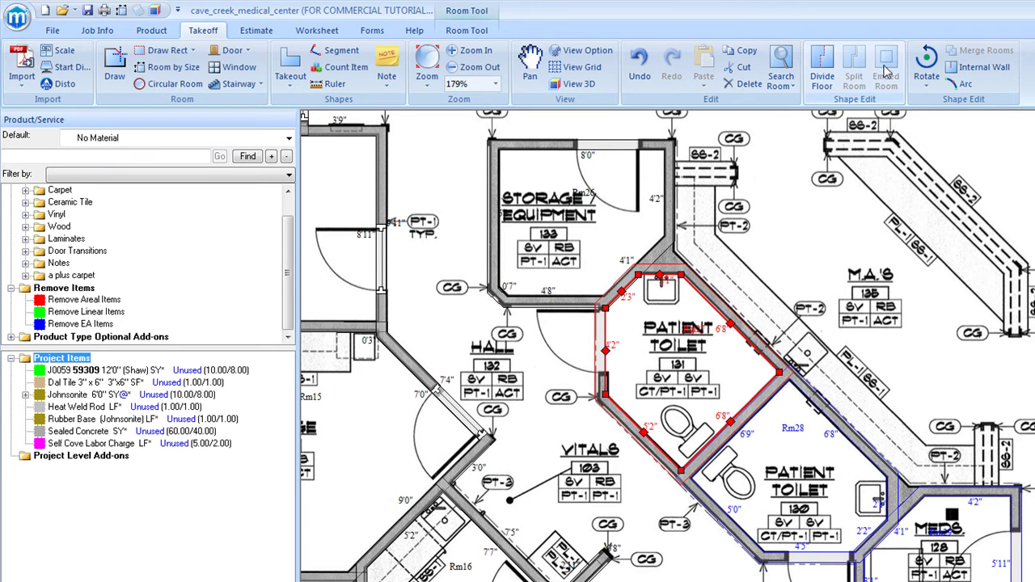
{"action": "left_click", "coordinate": [593, 275]}
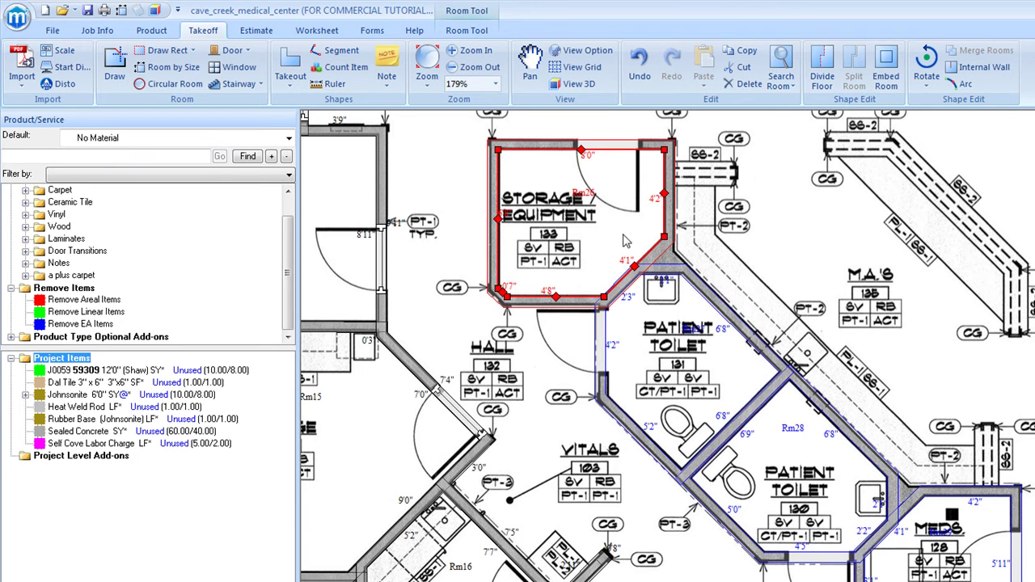
{"action": "left_click", "coordinate": [880, 61]}
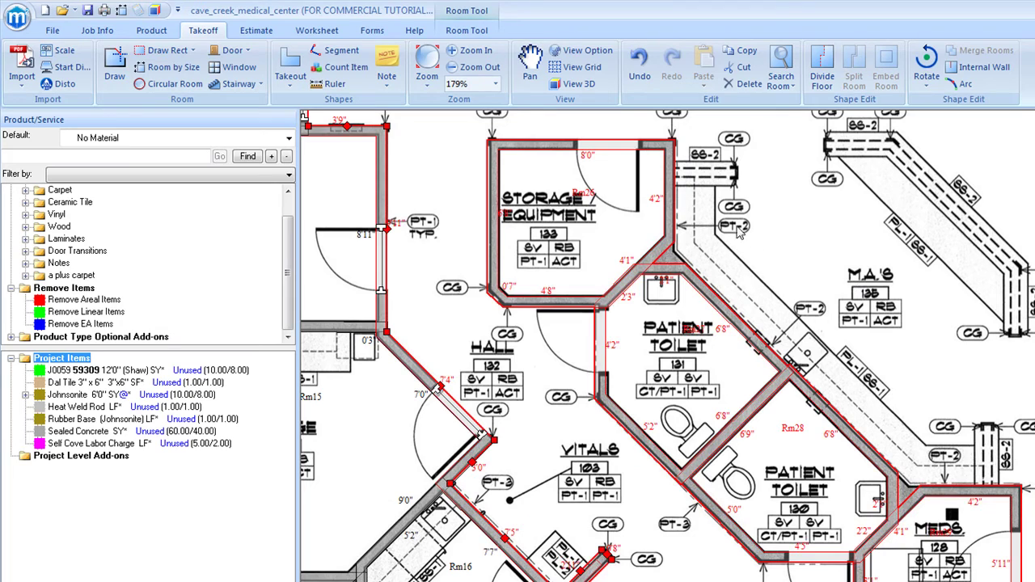
- Place doors at the plan's door openings in Storage/Equipment 133, Patient Toilets 131 and 130, and Meds 128
{"action": "left_click", "coordinate": [233, 56]}
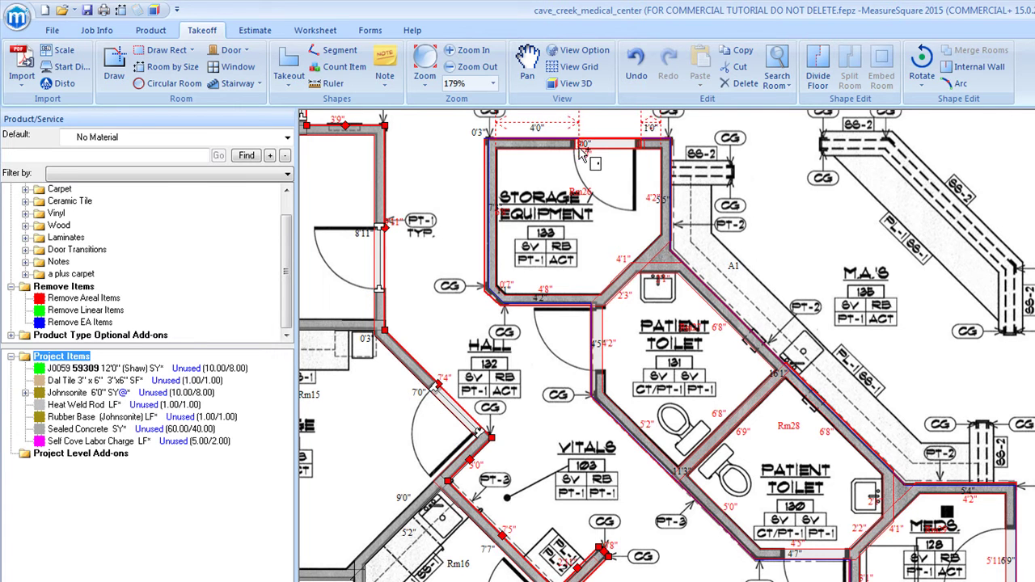
{"action": "left_click", "coordinate": [577, 152]}
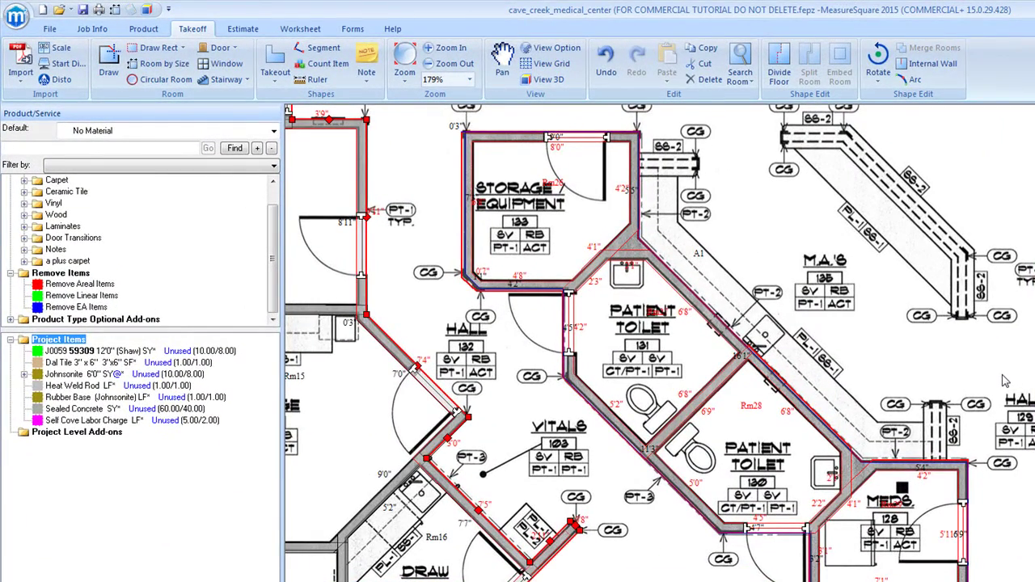
- Freedraw a closed takeout over the sink counter in Exam 7, about 5'11" long and 1'10" deep
{"action": "mouse_move", "coordinate": [1004, 381]}
{"action": "middle_mouse_down"}
{"action": "mouse_move", "coordinate": [980, 427]}
{"action": "mouse_move", "coordinate": [646, 481]}
{"action": "middle_mouse_up"}
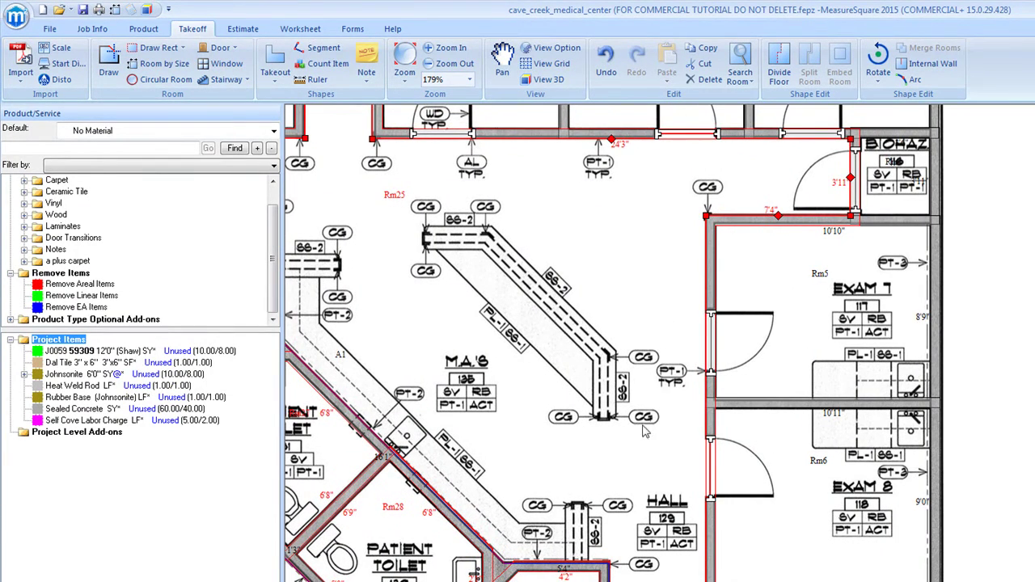
{"action": "left_click", "coordinate": [267, 68]}
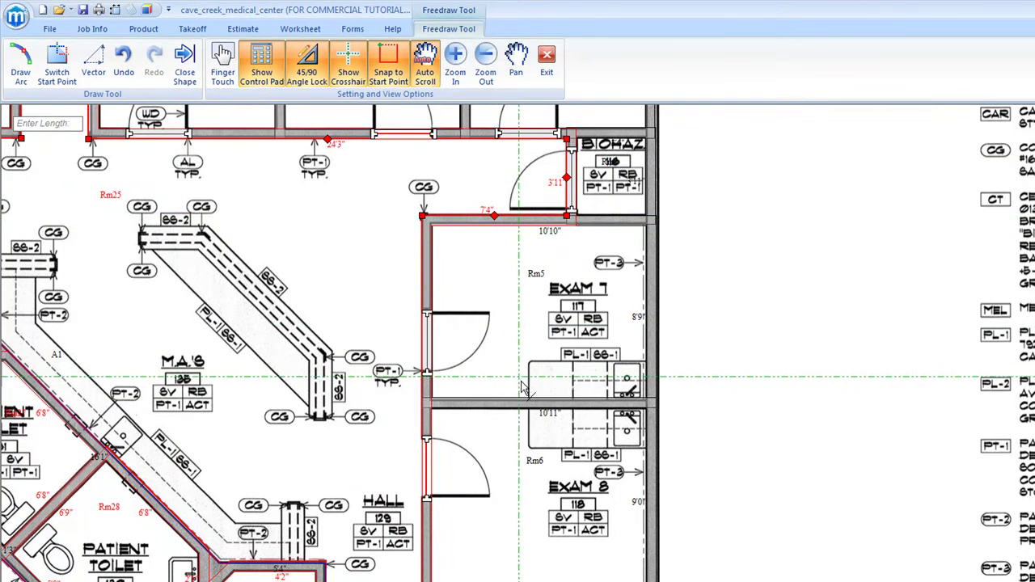
{"action": "left_click", "coordinate": [528, 397]}
{"action": "left_click", "coordinate": [529, 364]}
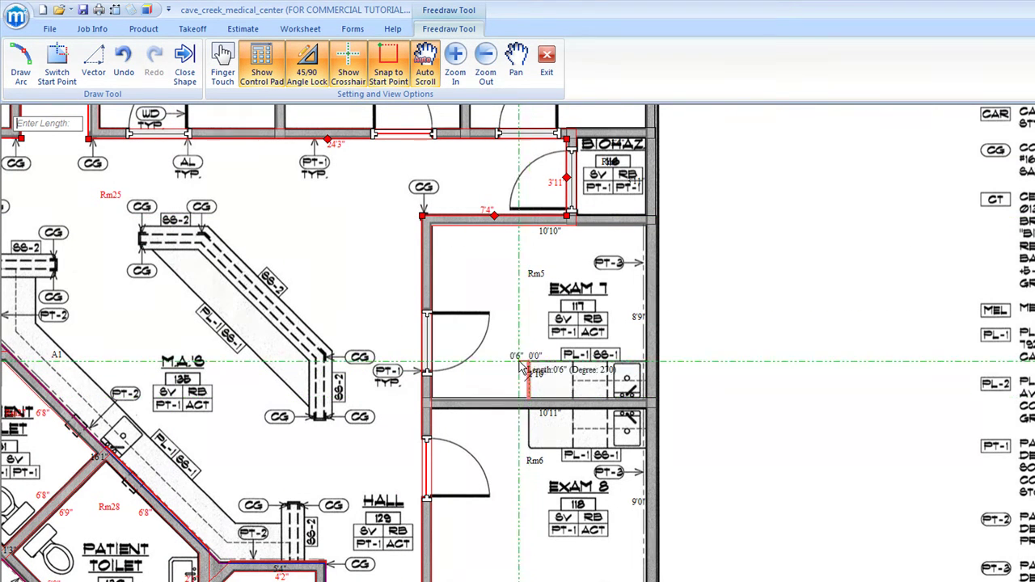
{"action": "left_click", "coordinate": [646, 368]}
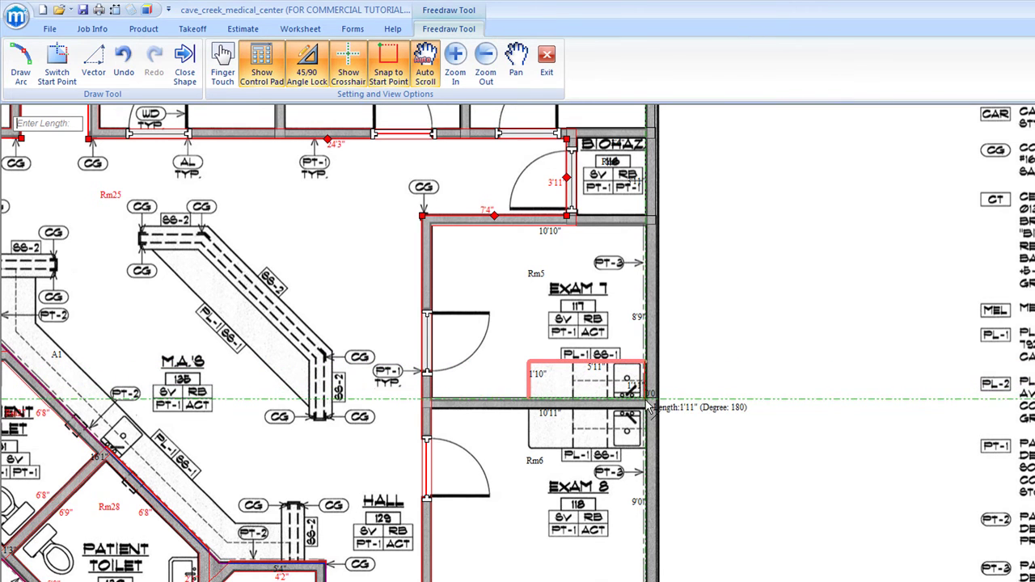
{"action": "left_click", "coordinate": [646, 402]}
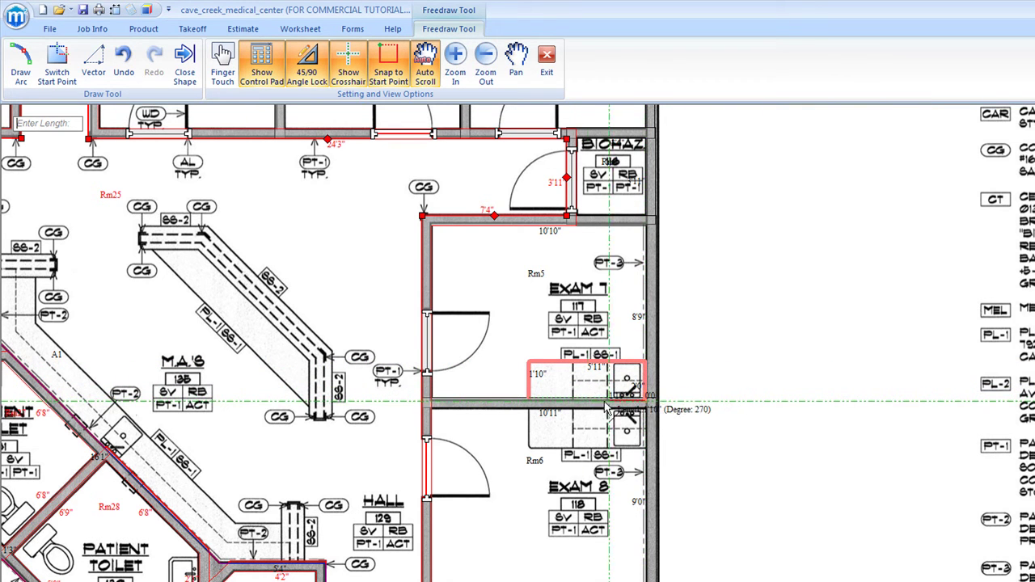
{"action": "double_click", "coordinate": [528, 399]}
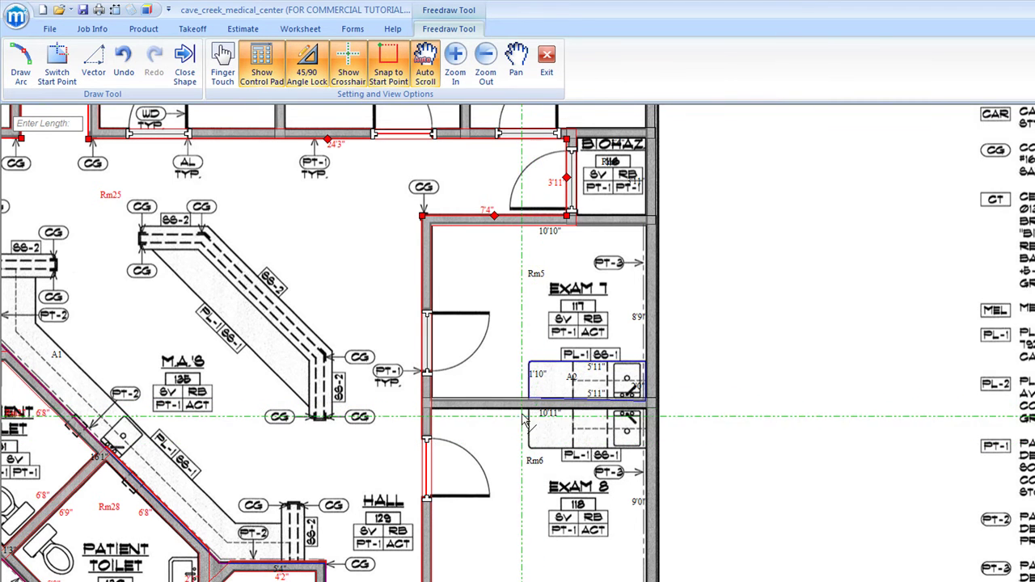
- Freedraw a closed takeout over the sink counter in Exam 8, about 6'0" long and 2'2" deep
{"action": "left_click", "coordinate": [529, 408]}
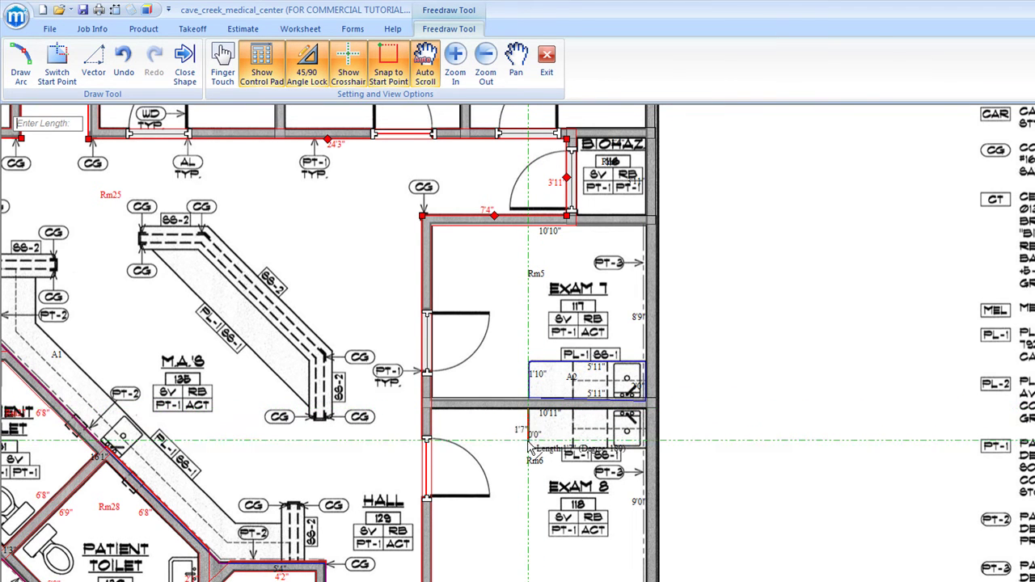
{"action": "left_click", "coordinate": [529, 444]}
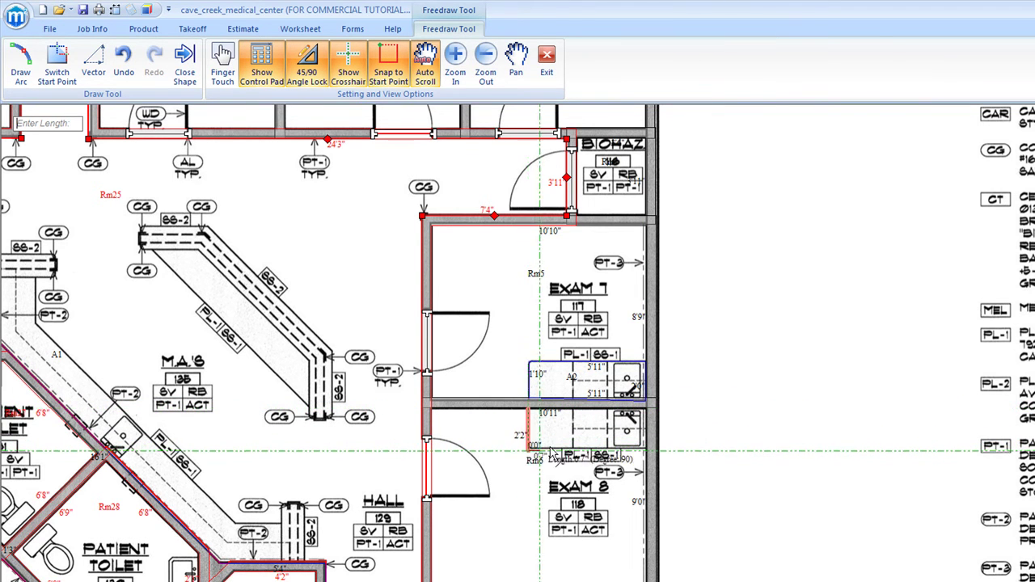
{"action": "left_click", "coordinate": [647, 449]}
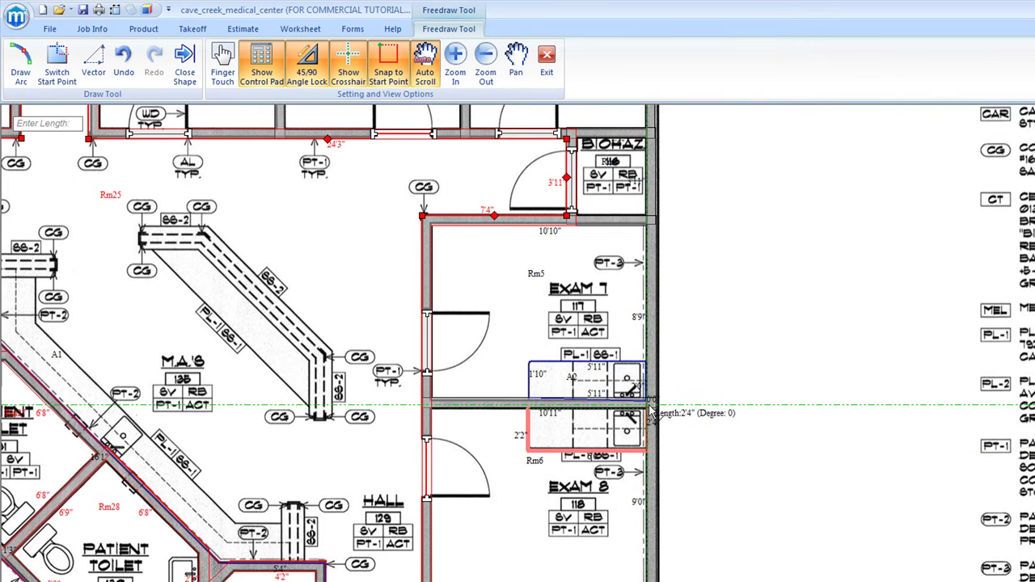
{"action": "left_click", "coordinate": [648, 402]}
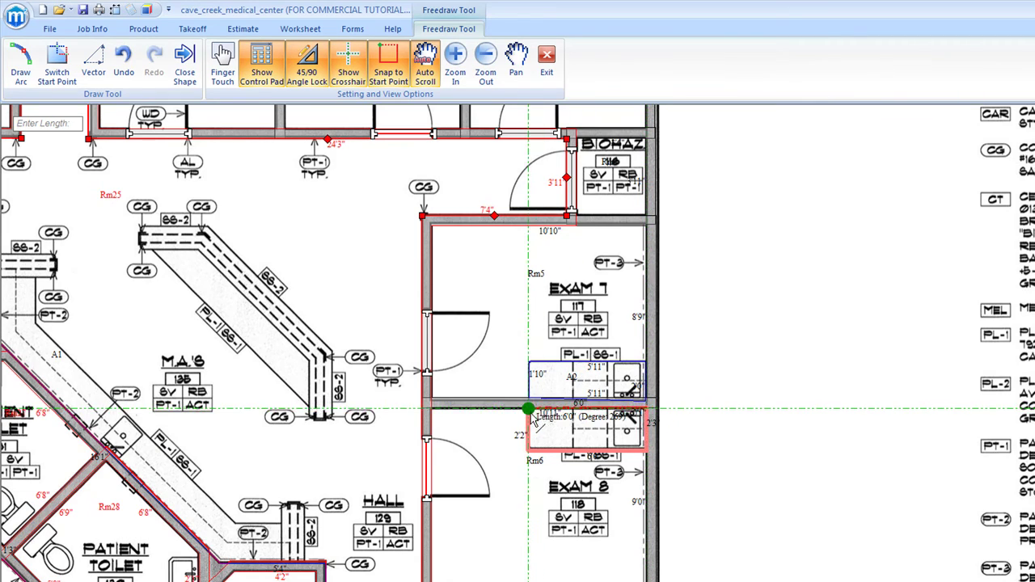
{"action": "left_click", "coordinate": [529, 409]}
- Freedraw a closed takeout over the sink counter in Exam 9, about 5'11" long and 2'0" deep, and finish drawing
{"action": "scroll", "coordinate": [550, 419], "scroll_direction": "down", "scroll_amount": 3}
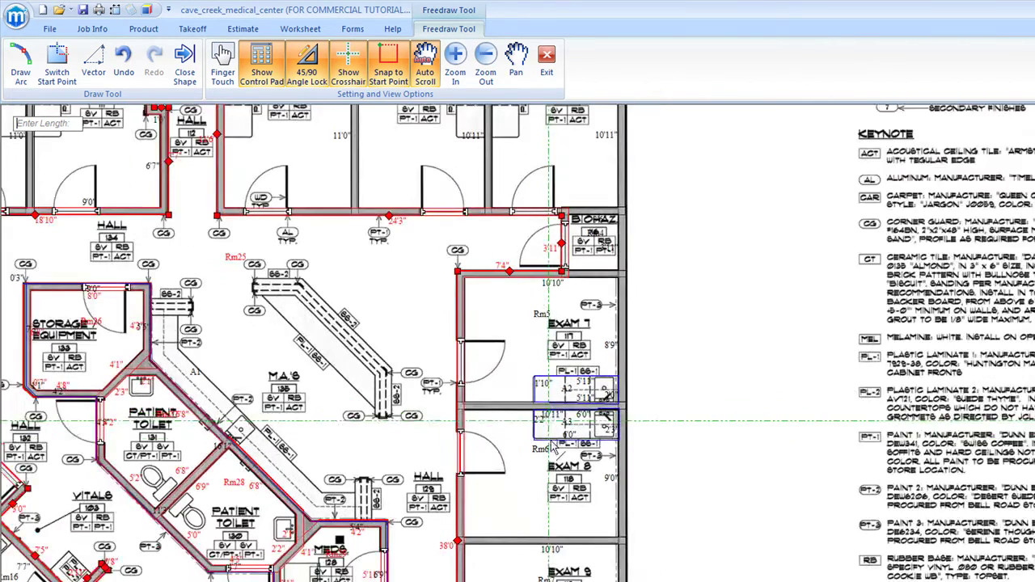
{"action": "scroll", "coordinate": [524, 338], "scroll_direction": "up", "scroll_amount": 2}
{"action": "scroll", "coordinate": [524, 338], "scroll_direction": "up", "scroll_amount": 1}
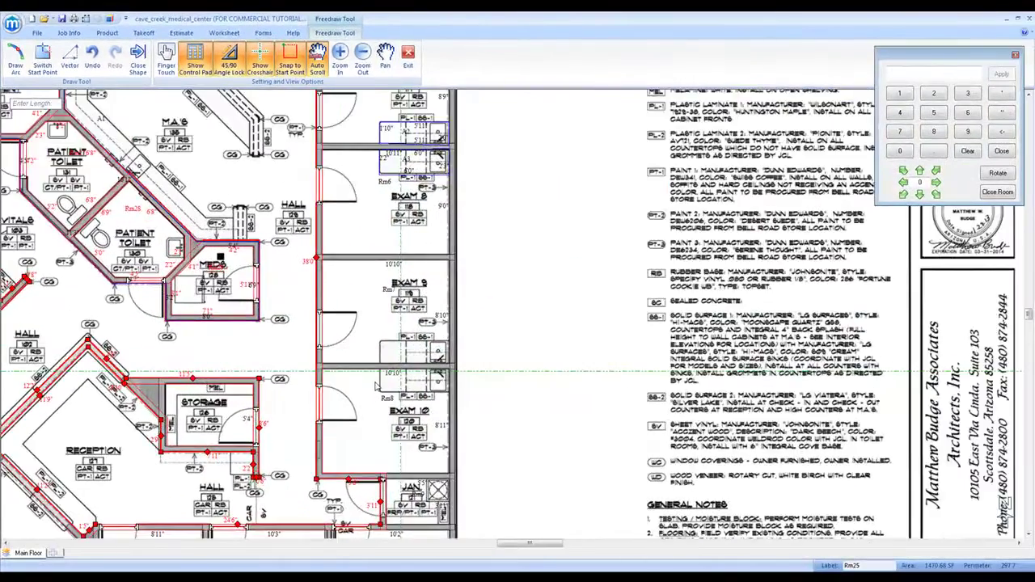
{"action": "scroll", "coordinate": [375, 387], "scroll_direction": "up", "scroll_amount": 2}
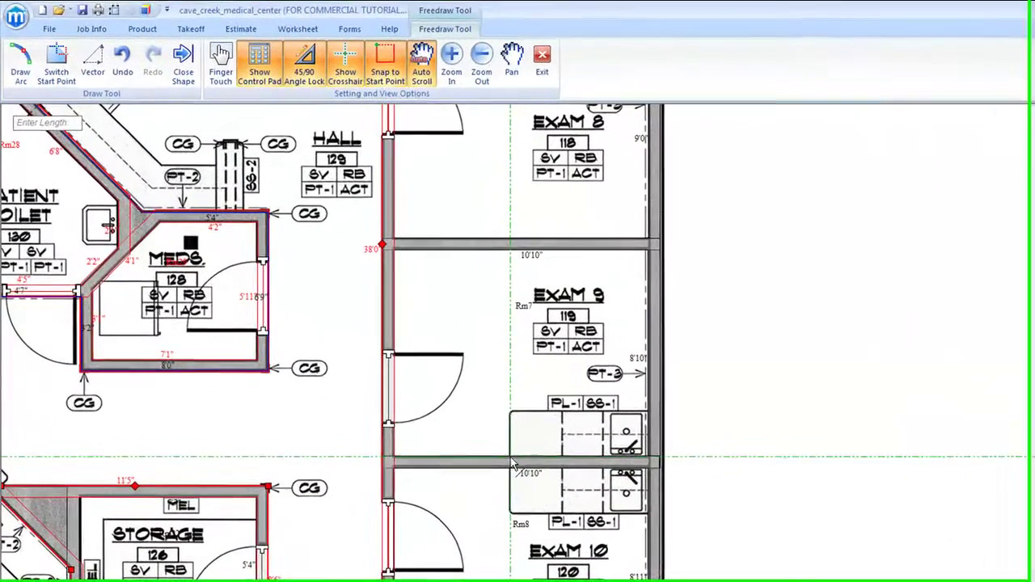
{"action": "left_click", "coordinate": [414, 382]}
{"action": "left_click", "coordinate": [515, 416]}
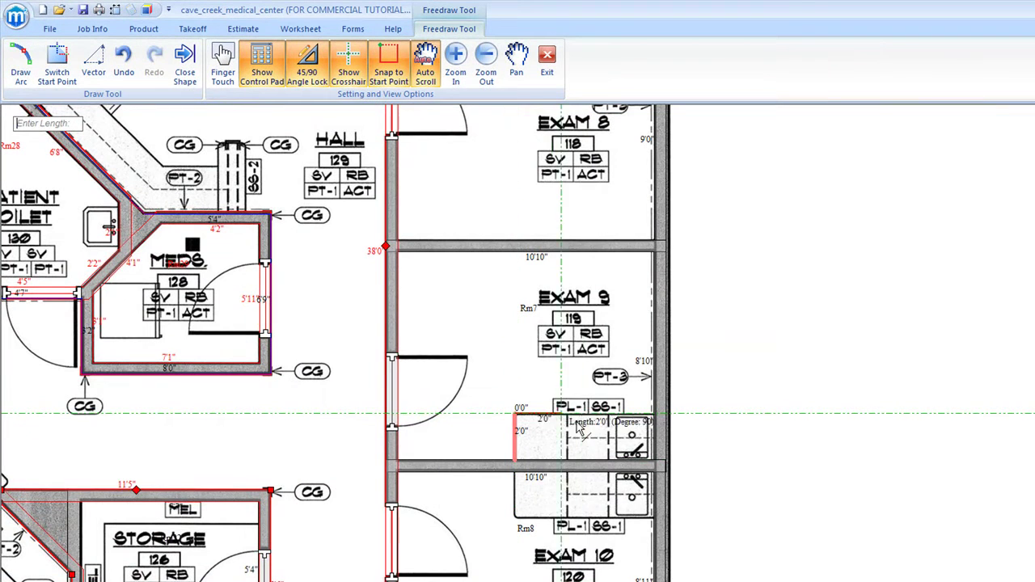
{"action": "left_click", "coordinate": [657, 427]}
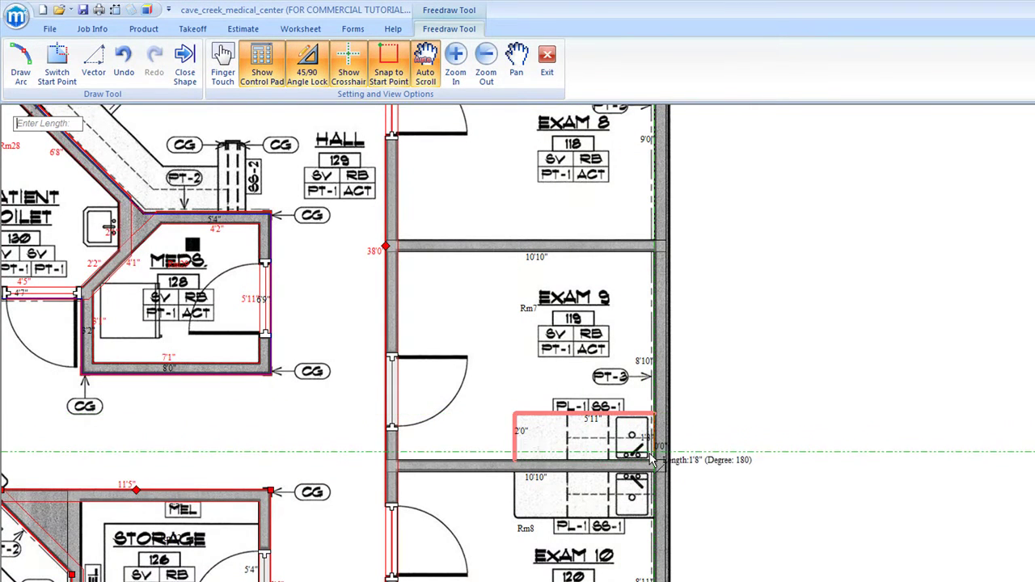
{"action": "left_click", "coordinate": [554, 475]}
{"action": "left_click", "coordinate": [517, 461]}
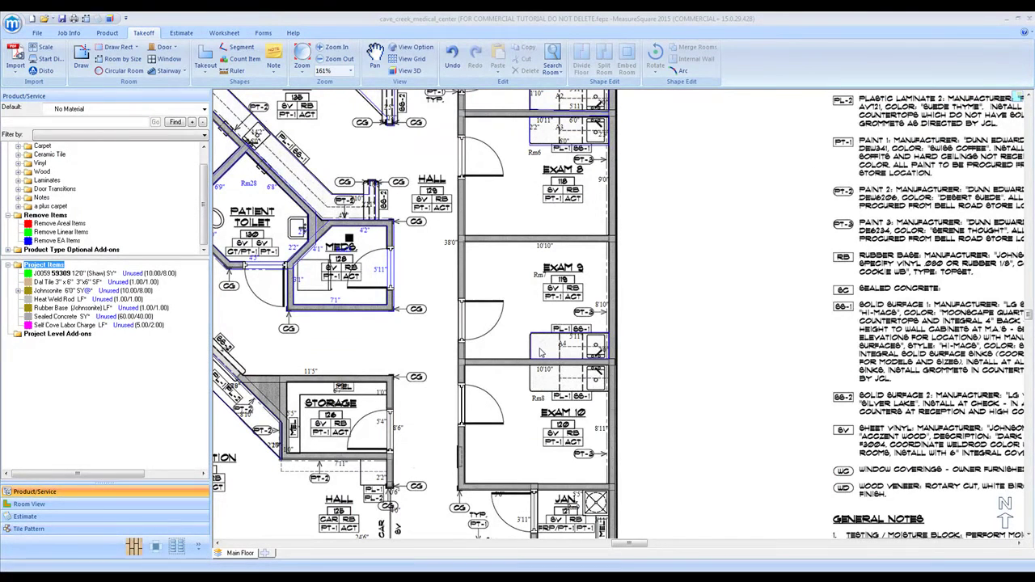
- Copy the Exam 9 counter takeout and paste it beside Exam 10
{"action": "left_click", "coordinate": [541, 351]}
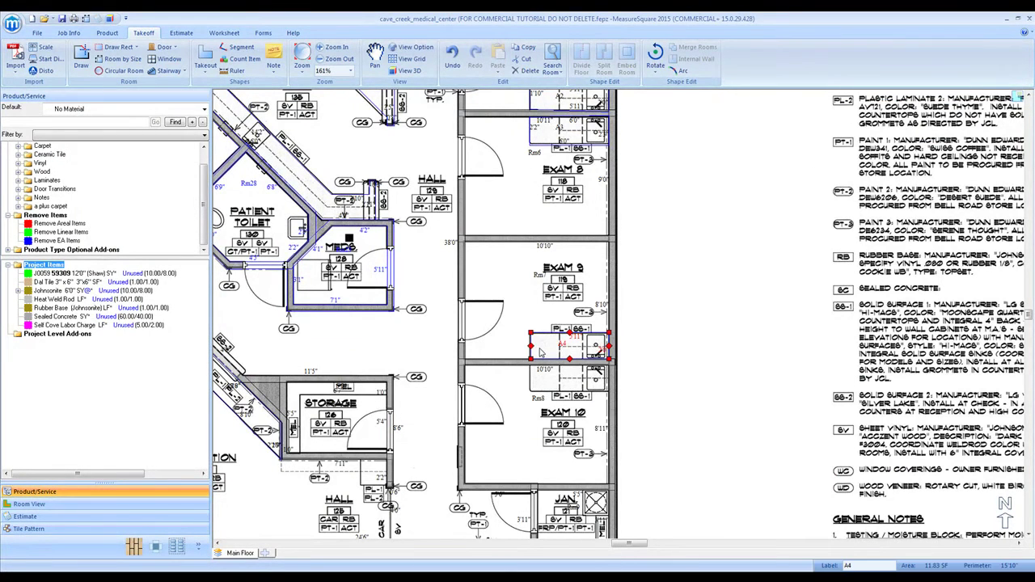
{"action": "right_click", "coordinate": [540, 351]}
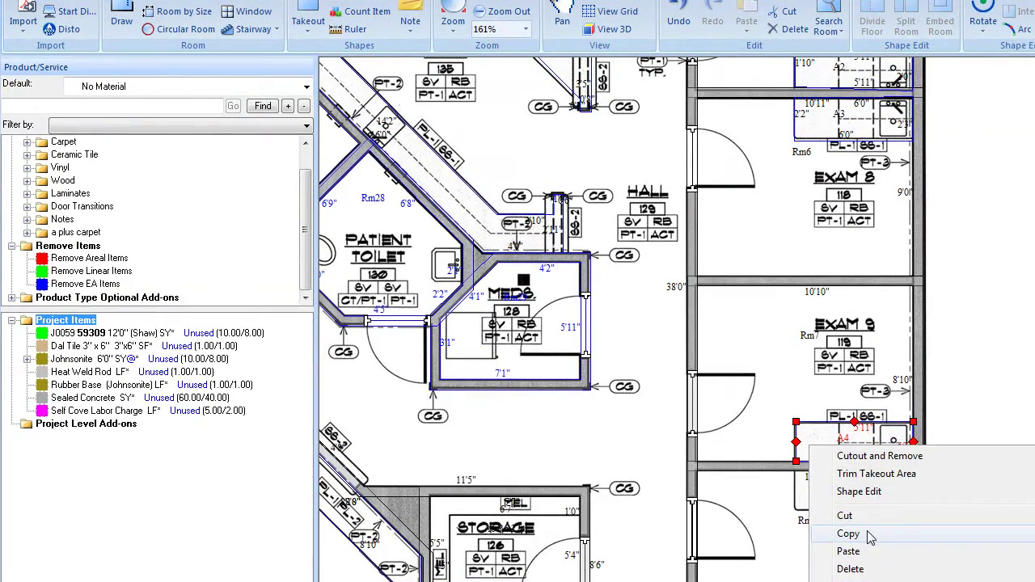
{"action": "left_click", "coordinate": [848, 534]}
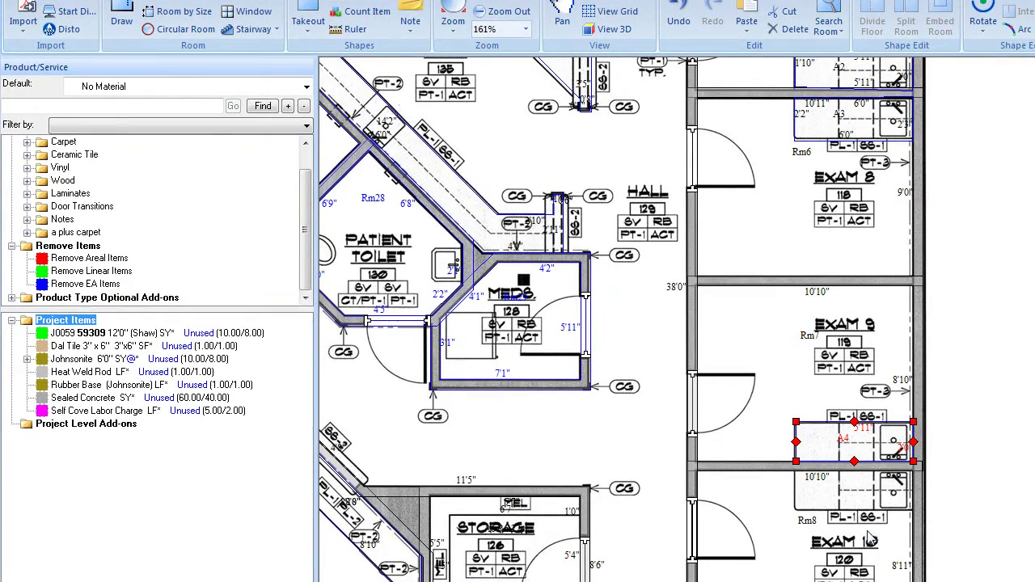
{"action": "right_click", "coordinate": [962, 521]}
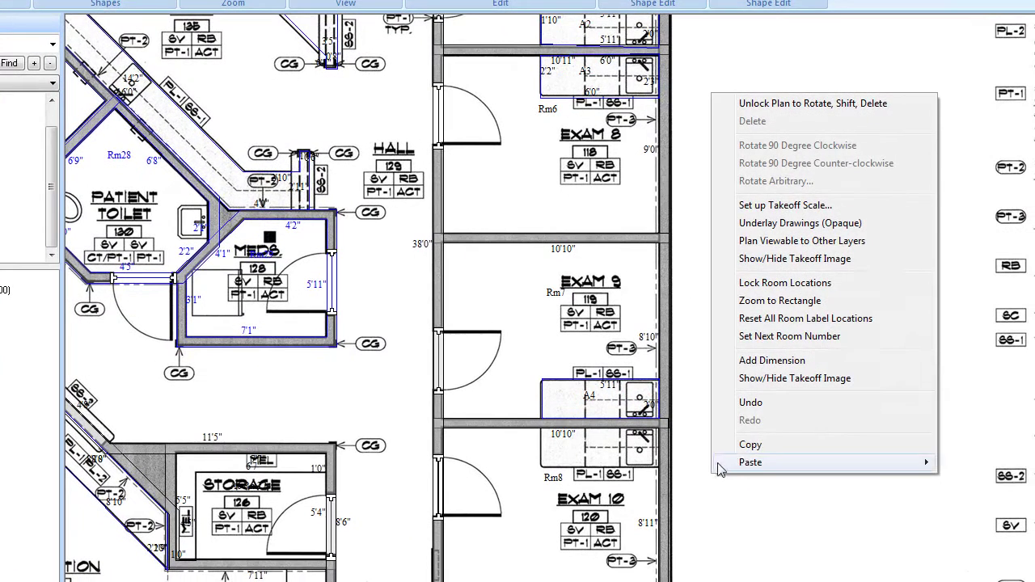
{"action": "mouse_move", "coordinate": [990, 505]}
{"action": "left_click", "coordinate": [973, 462]}
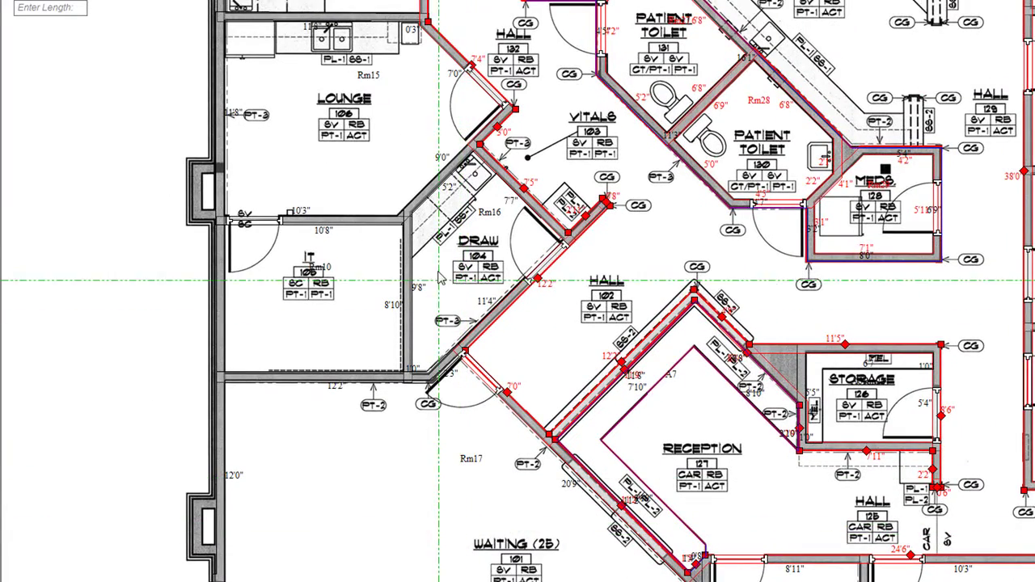
- Freedraw a closed takeout over the angled sink counter in Draw 104, about 7'2" along its front and 2'0" deep
{"action": "scroll", "coordinate": [433, 241], "scroll_direction": "up", "scroll_amount": 5}
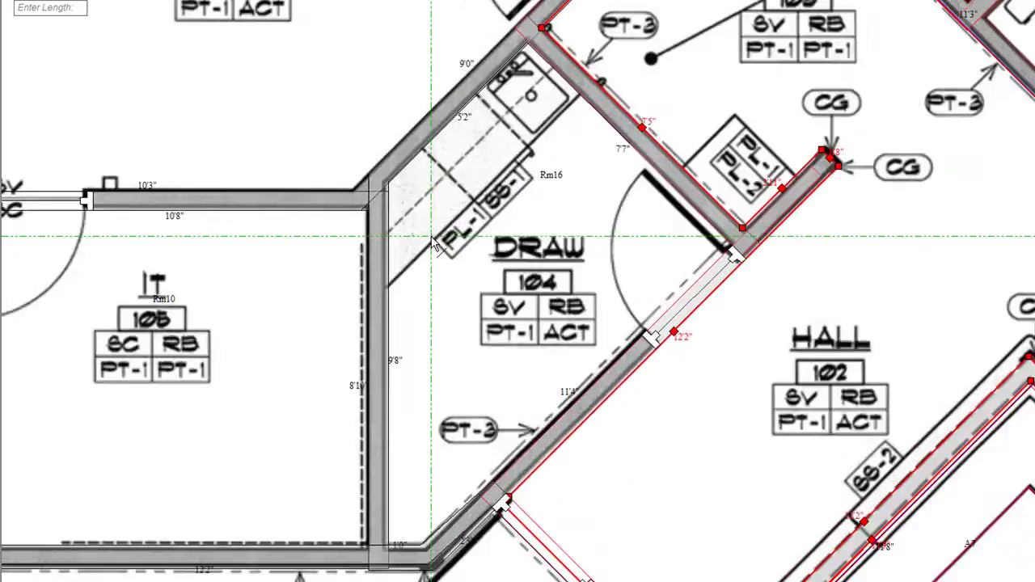
{"action": "left_click", "coordinate": [388, 287]}
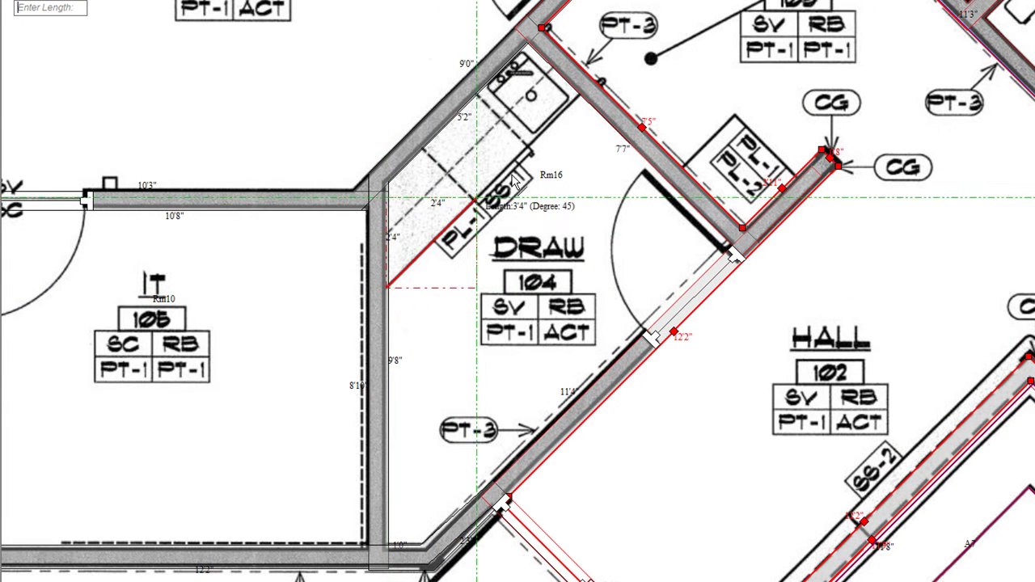
{"action": "left_click", "coordinate": [582, 104]}
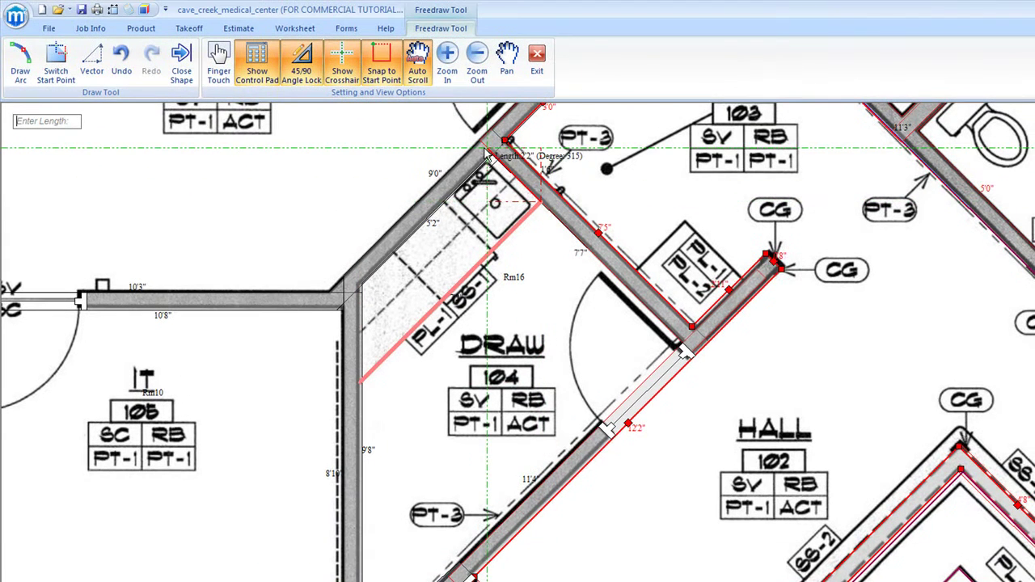
{"action": "left_click", "coordinate": [489, 151]}
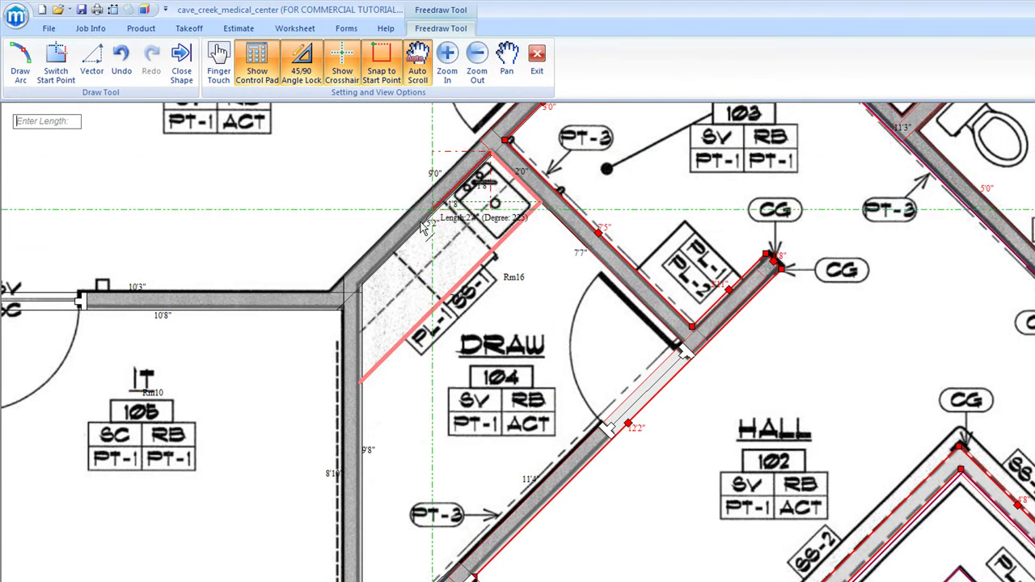
{"action": "left_click", "coordinate": [359, 285]}
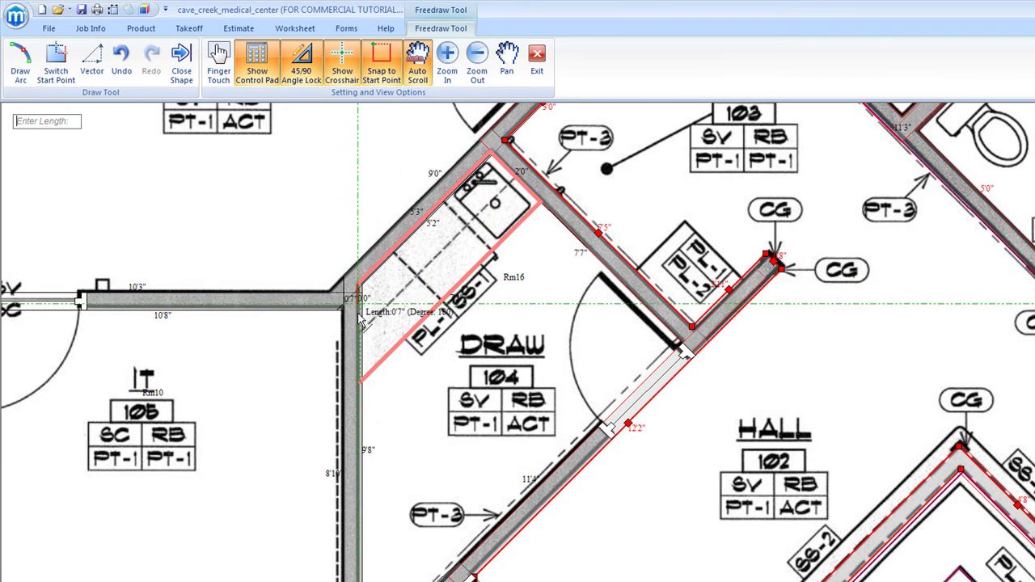
{"action": "left_click", "coordinate": [360, 382]}
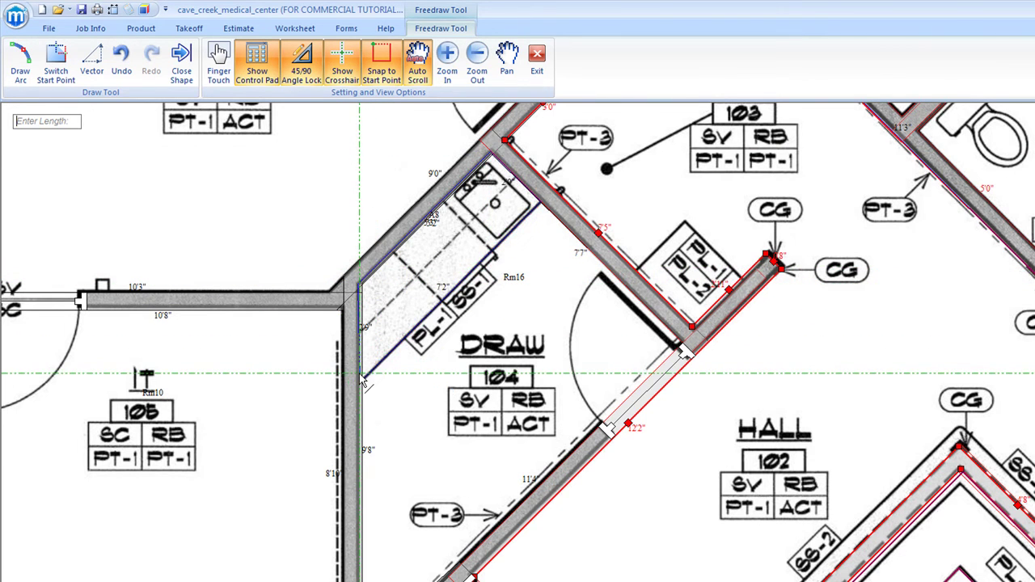
- Freedraw a closed takeout over the double-sink counter in Lounge 106, about 2'0" deep
{"action": "scroll", "coordinate": [360, 382], "scroll_direction": "down", "scroll_amount": 1}
{"action": "scroll", "coordinate": [306, 381], "scroll_direction": "down", "scroll_amount": 1}
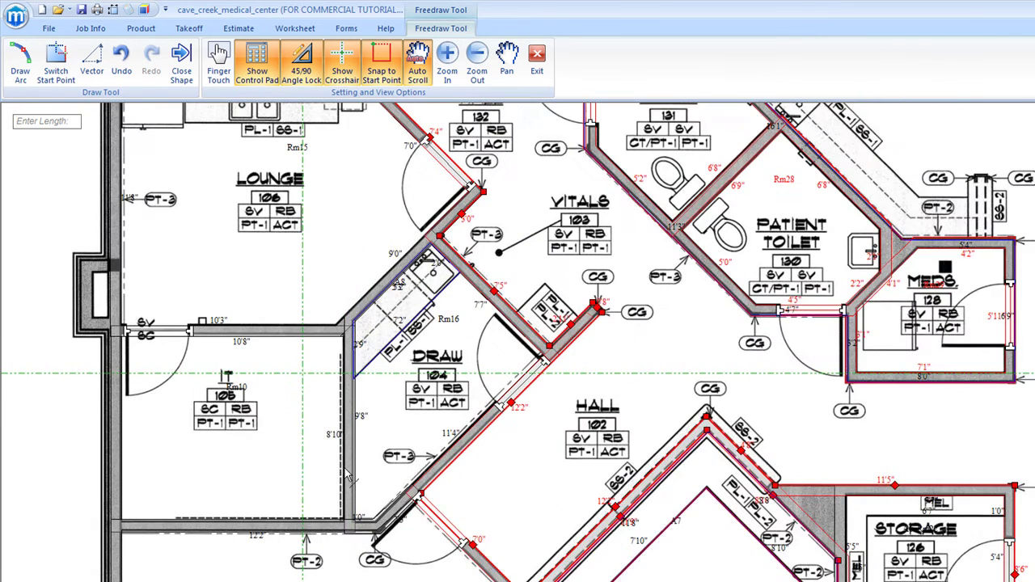
{"action": "scroll", "coordinate": [420, 257], "scroll_direction": "up", "scroll_amount": 2}
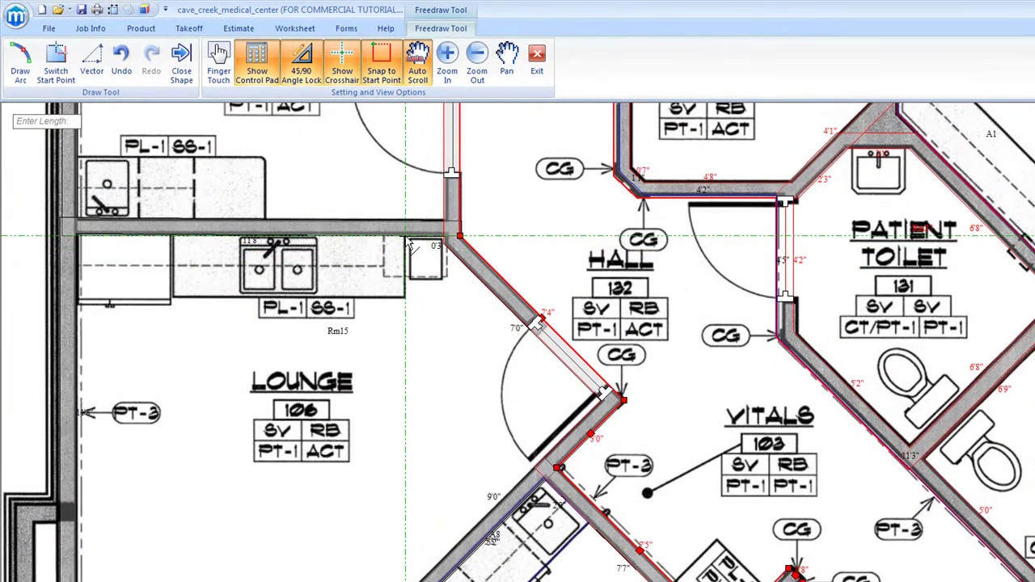
{"action": "left_click", "coordinate": [406, 237]}
{"action": "left_click", "coordinate": [404, 298]}
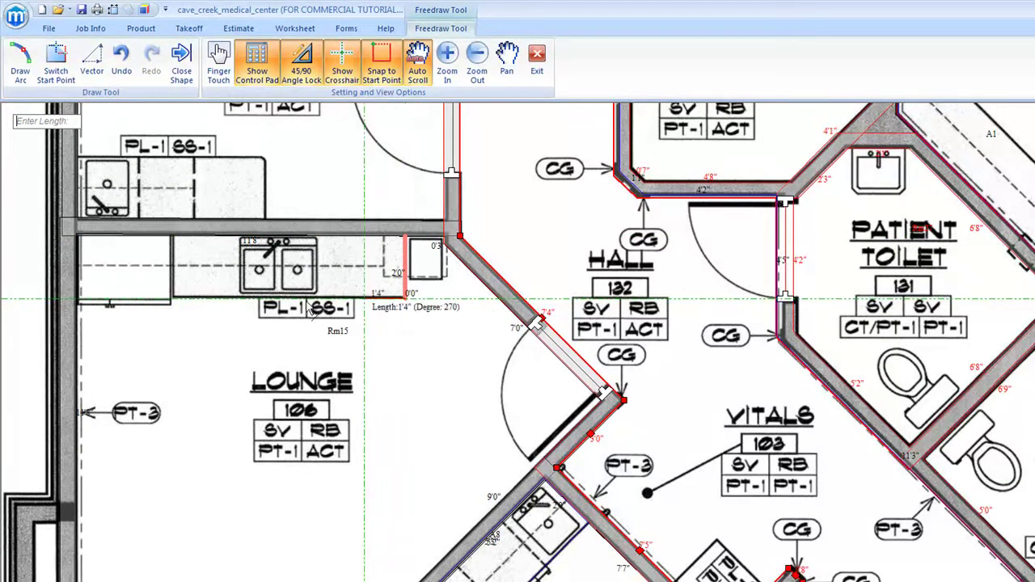
{"action": "left_click", "coordinate": [173, 299]}
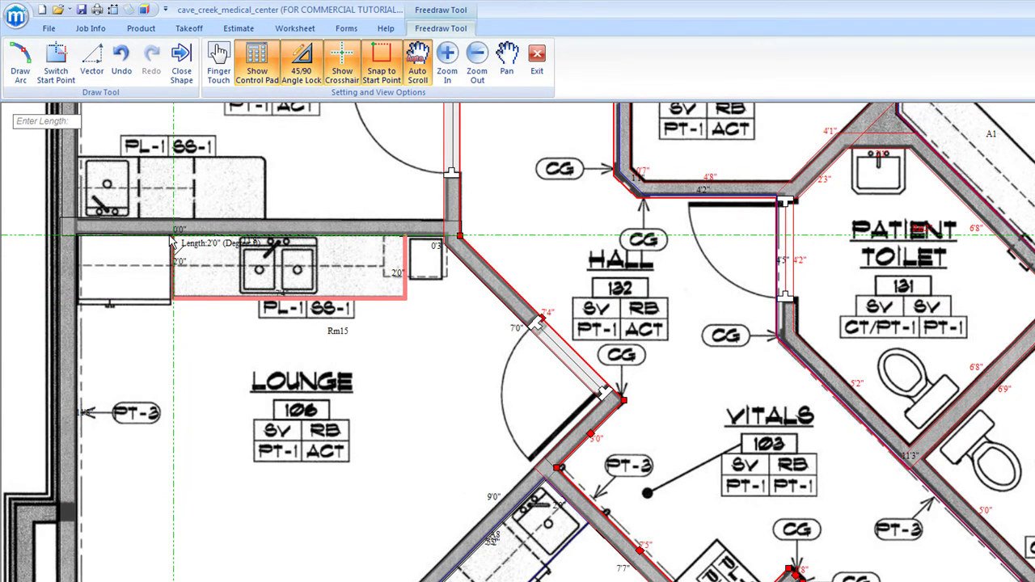
{"action": "left_click", "coordinate": [172, 237]}
{"action": "left_click", "coordinate": [400, 245]}
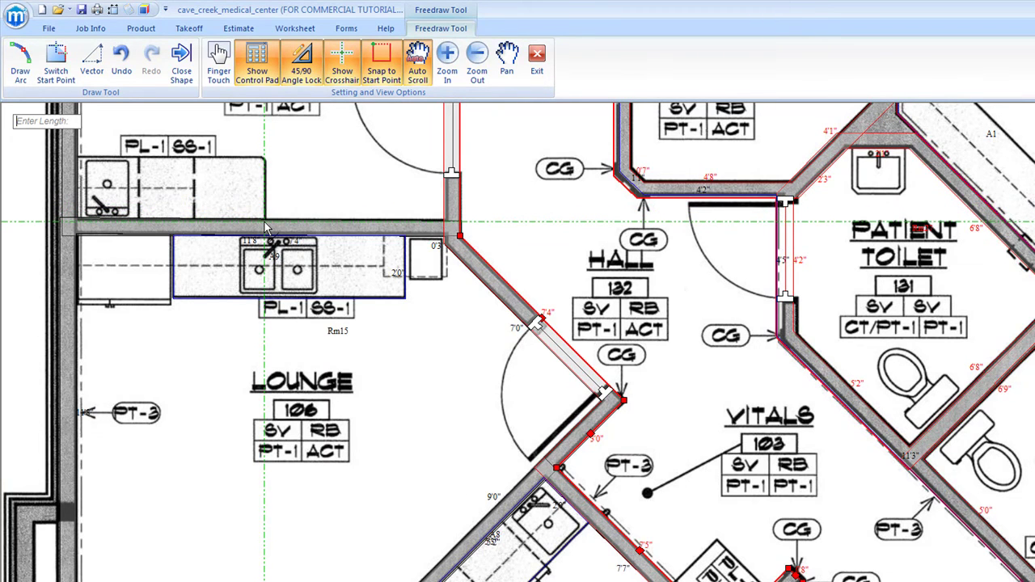
- Freedraw a closed takeout over the sink counter in Exam 1, about 5'11" long and 2'1" deep
{"action": "left_click", "coordinate": [263, 186]}
{"action": "left_click", "coordinate": [263, 160]}
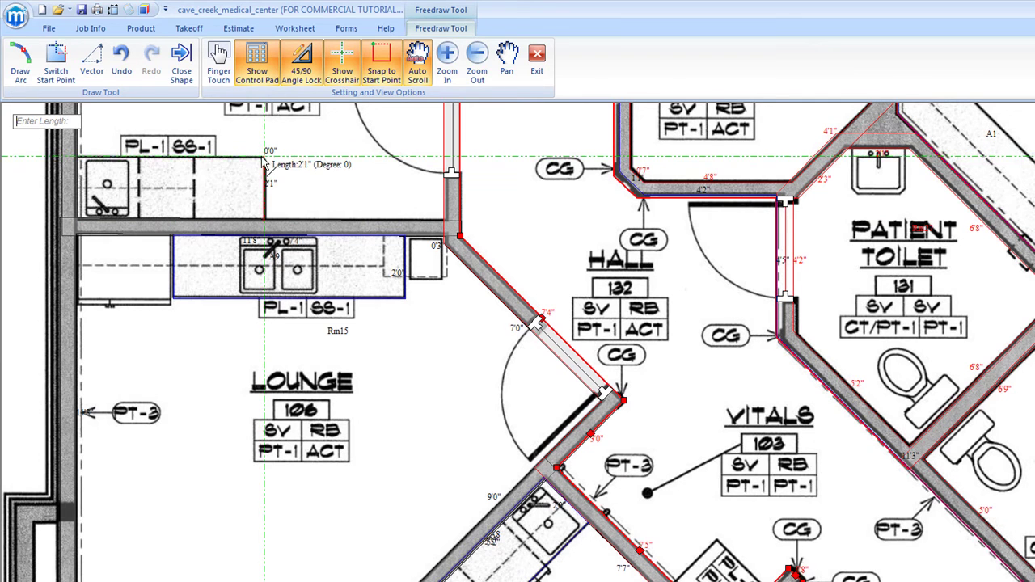
{"action": "left_click", "coordinate": [77, 169]}
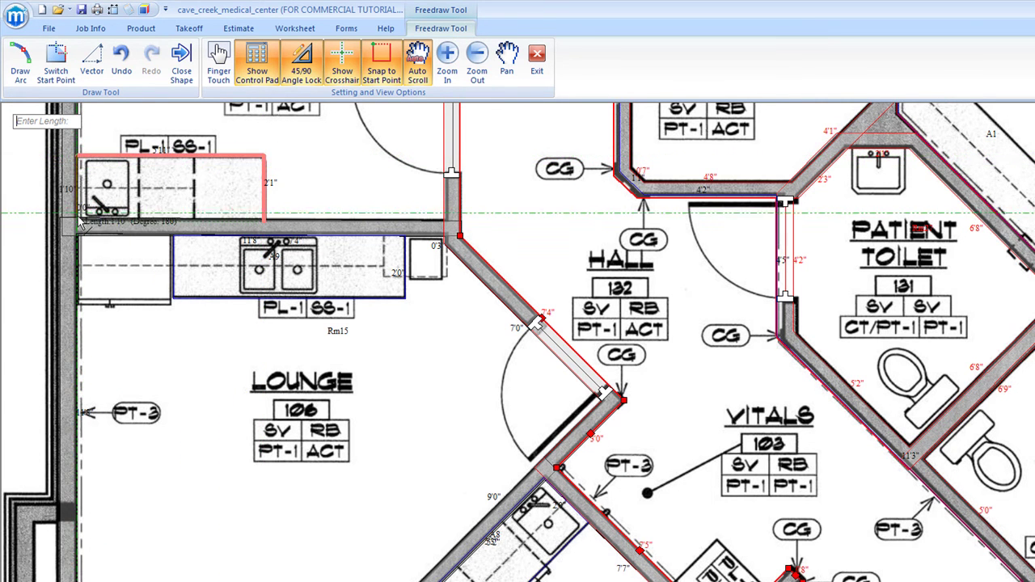
{"action": "left_click", "coordinate": [281, 230]}
- Freedraw a closed takeout over the sink counter in Exam 2, about 6'1" long and 2'1" deep
{"action": "scroll", "coordinate": [288, 204], "scroll_direction": "down", "scroll_amount": 2}
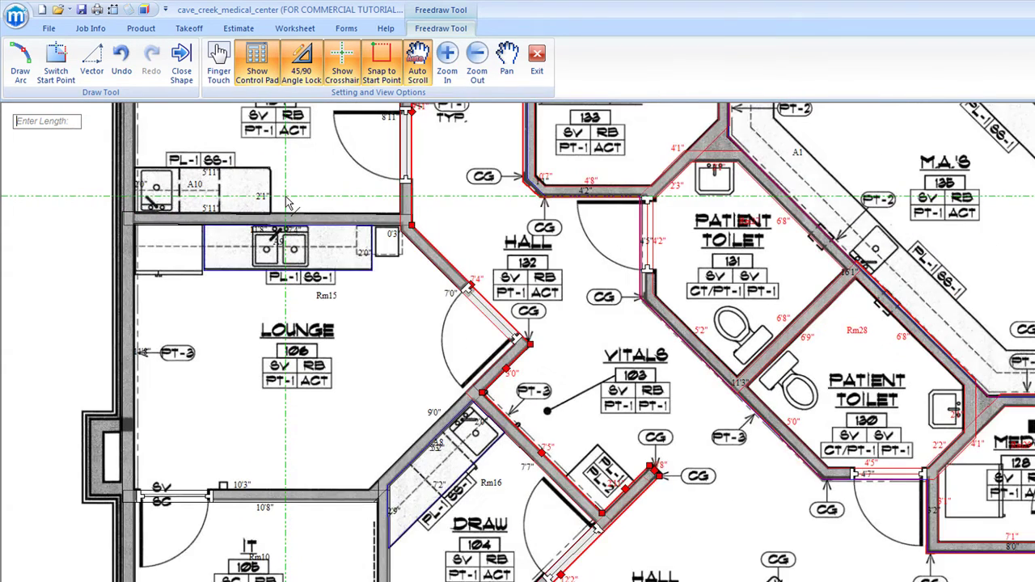
{"action": "scroll", "coordinate": [307, 295], "scroll_direction": "up", "scroll_amount": 5}
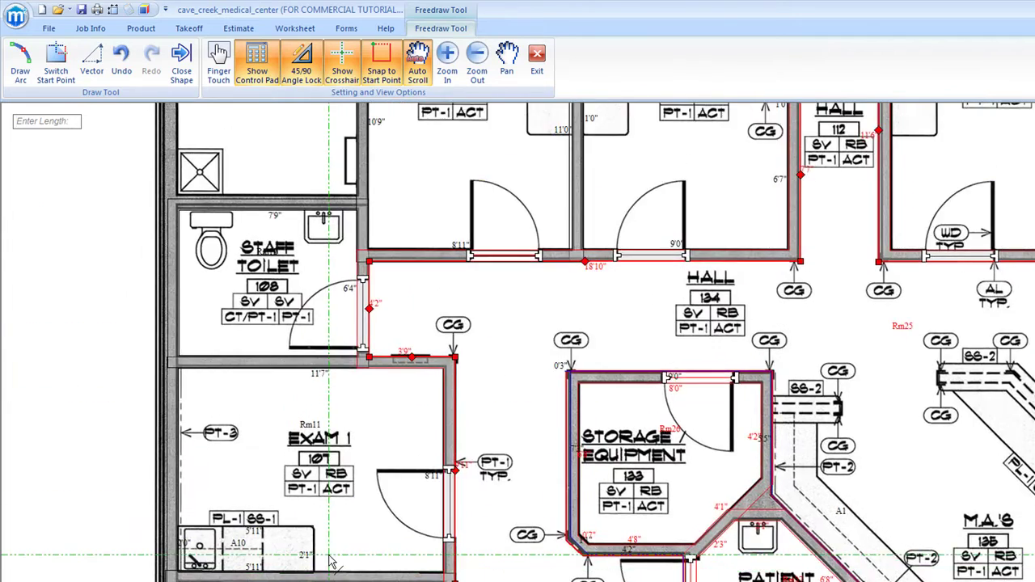
{"action": "scroll", "coordinate": [402, 404], "scroll_direction": "up", "scroll_amount": 3}
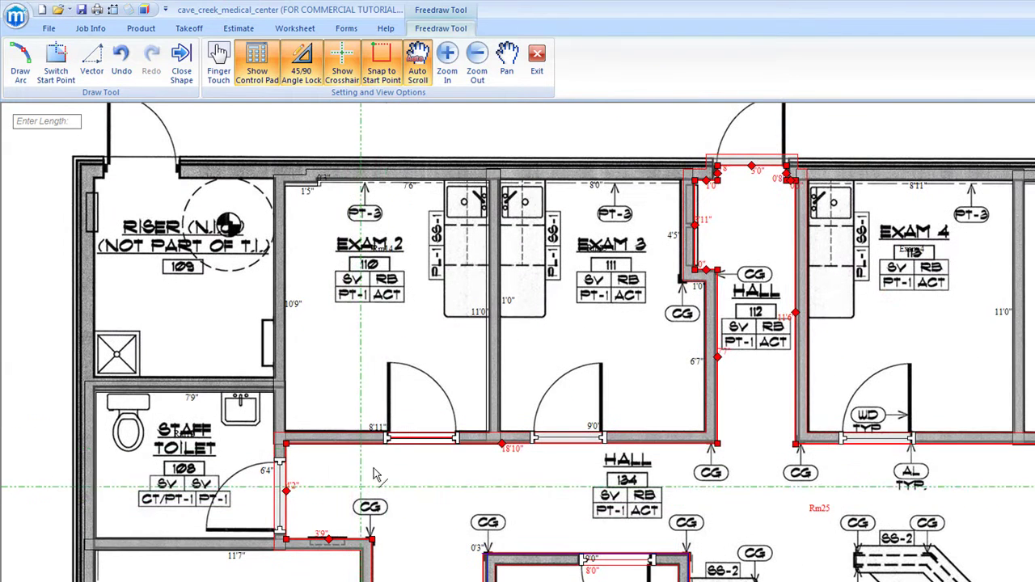
{"action": "left_click", "coordinate": [475, 318]}
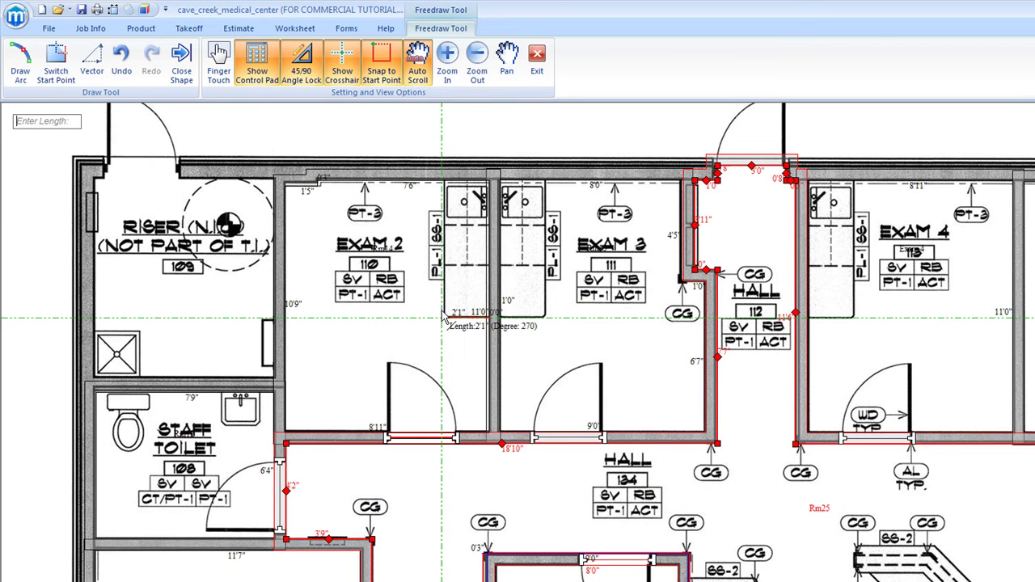
{"action": "left_click", "coordinate": [443, 318]}
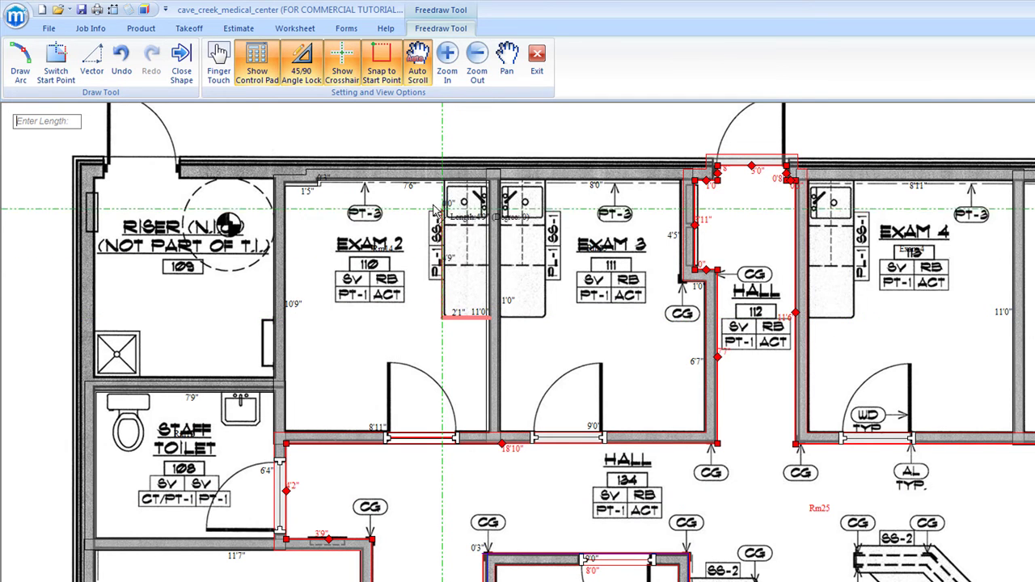
{"action": "left_click", "coordinate": [446, 179]}
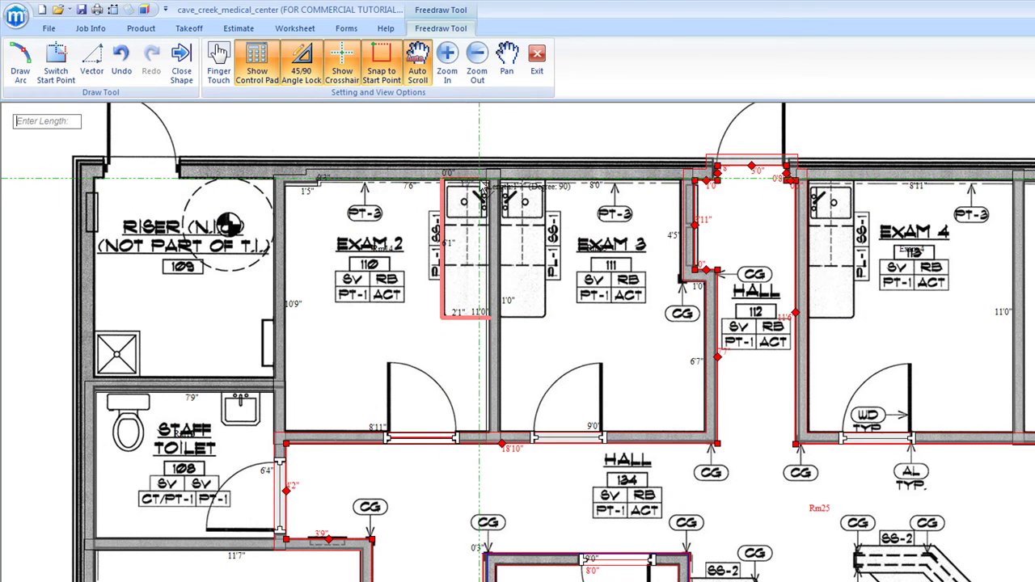
{"action": "left_click", "coordinate": [490, 179]}
{"action": "left_click", "coordinate": [489, 318]}
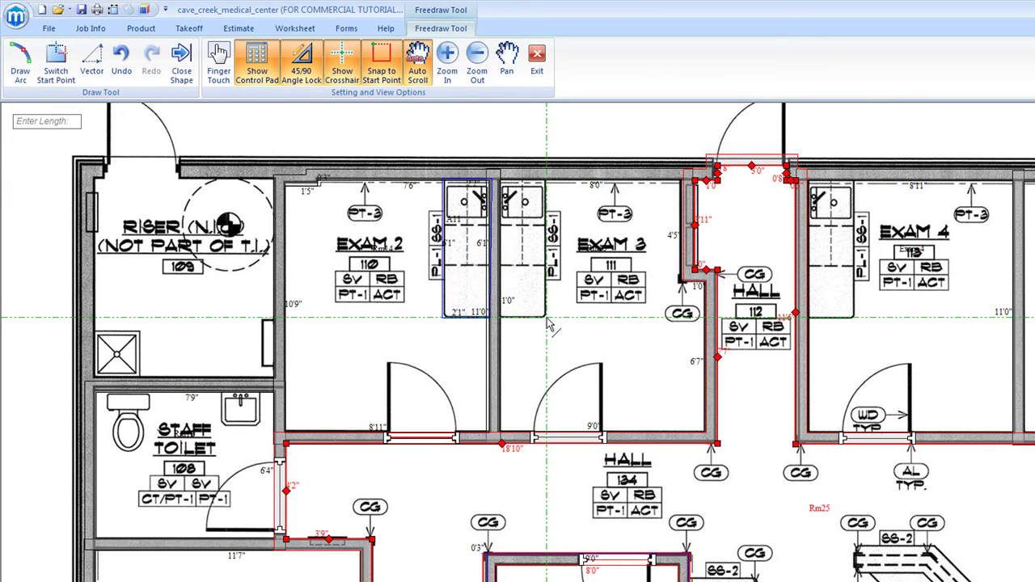
- Freedraw a closed takeout over the sink counter in Exam 3, about 6'1" long and 2'2" deep
{"action": "left_click", "coordinate": [499, 320]}
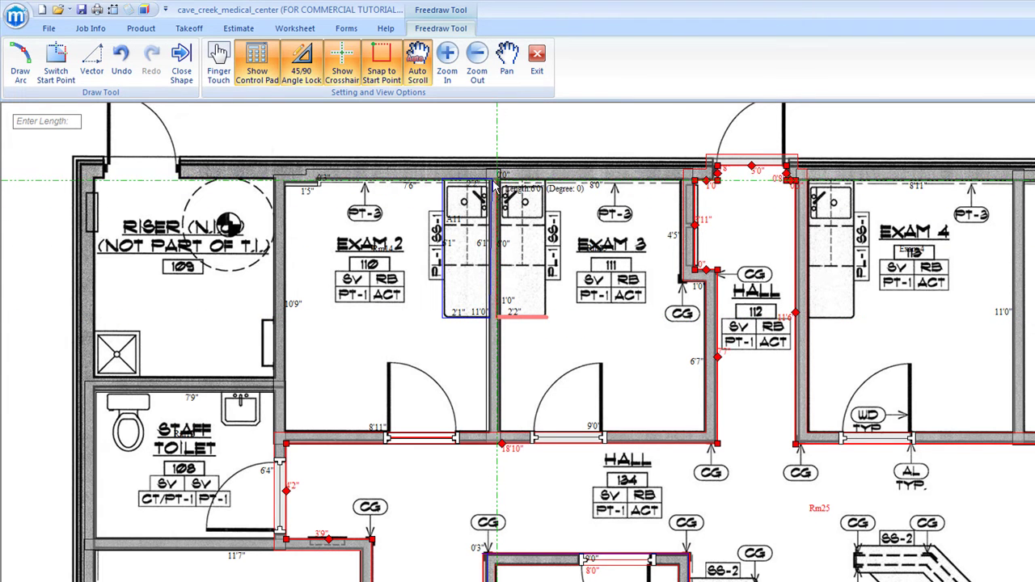
{"action": "left_click", "coordinate": [547, 179]}
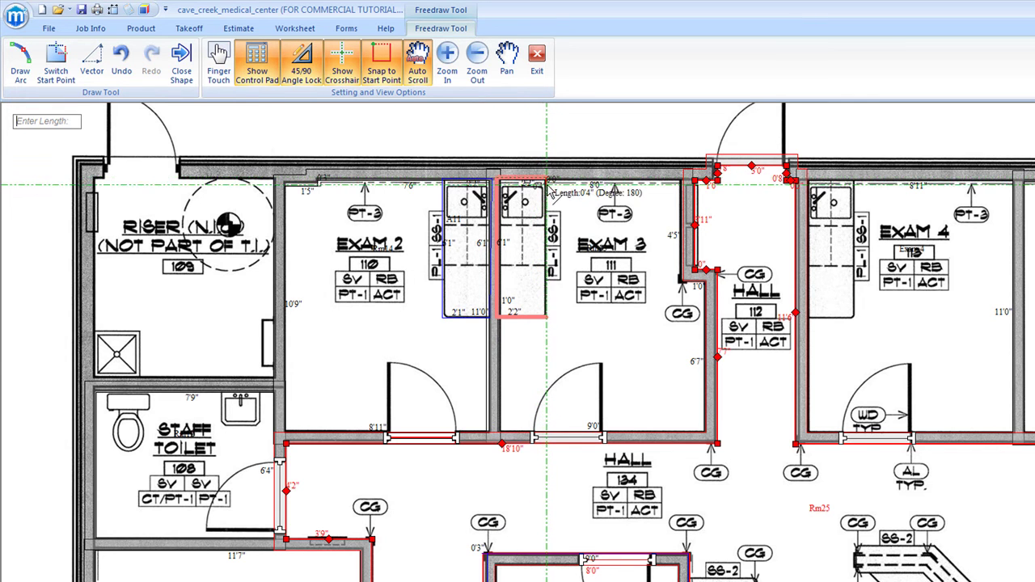
{"action": "left_click", "coordinate": [548, 316]}
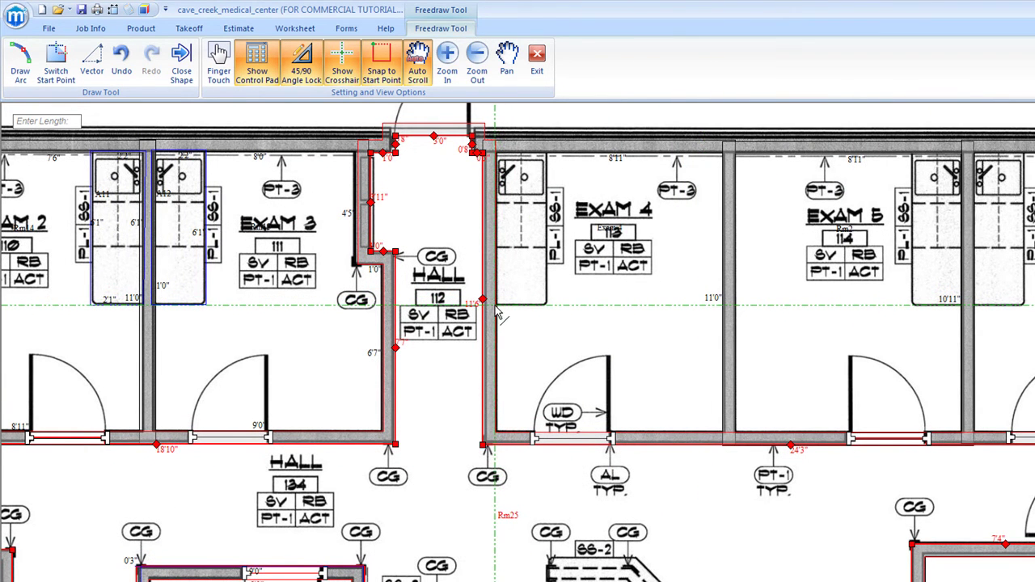
- Freedraw a closed takeout over the sink counter in Exam 4, about 6'2" long and 2'1" deep
{"action": "left_click", "coordinate": [550, 303]}
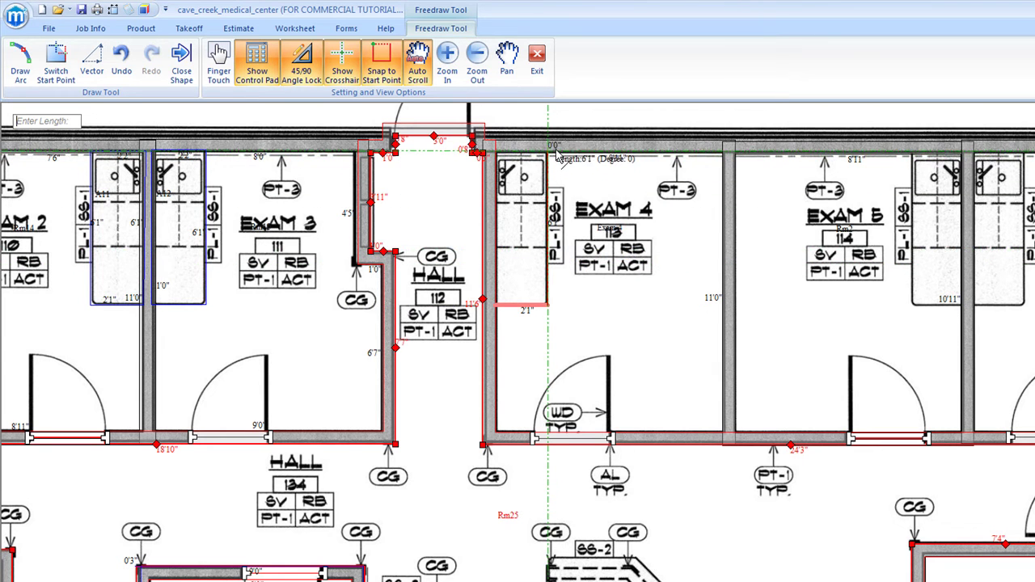
{"action": "left_click", "coordinate": [553, 152]}
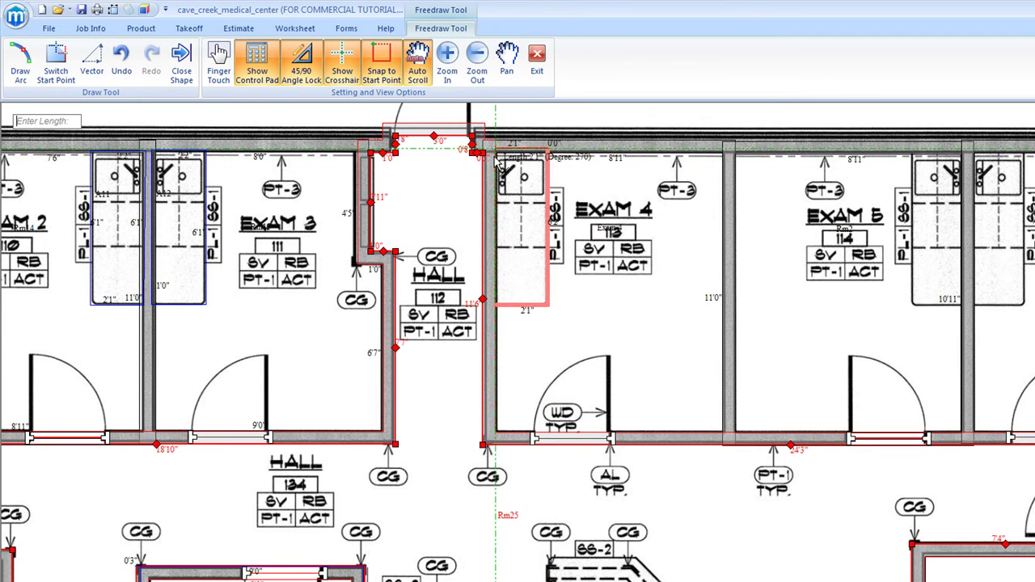
{"action": "left_click", "coordinate": [496, 155]}
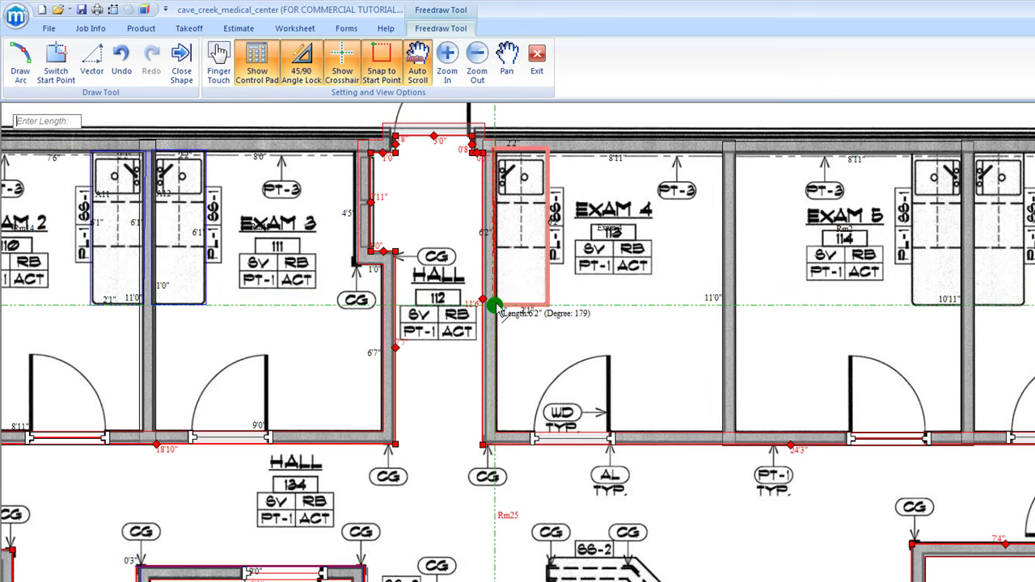
{"action": "left_click", "coordinate": [491, 302]}
- Freedraw a closed takeout over the sink counter in Exam 5, about 6'1" long and 2'1" deep
{"action": "middle_click_drag", "start_coordinate": [848, 305], "coordinate": [608, 283]}
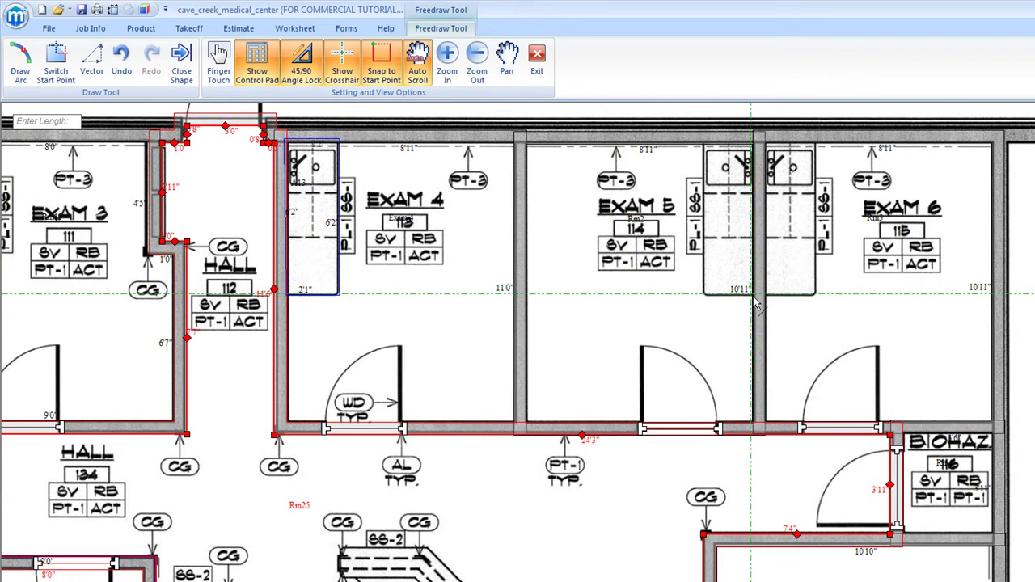
{"action": "left_click", "coordinate": [702, 296]}
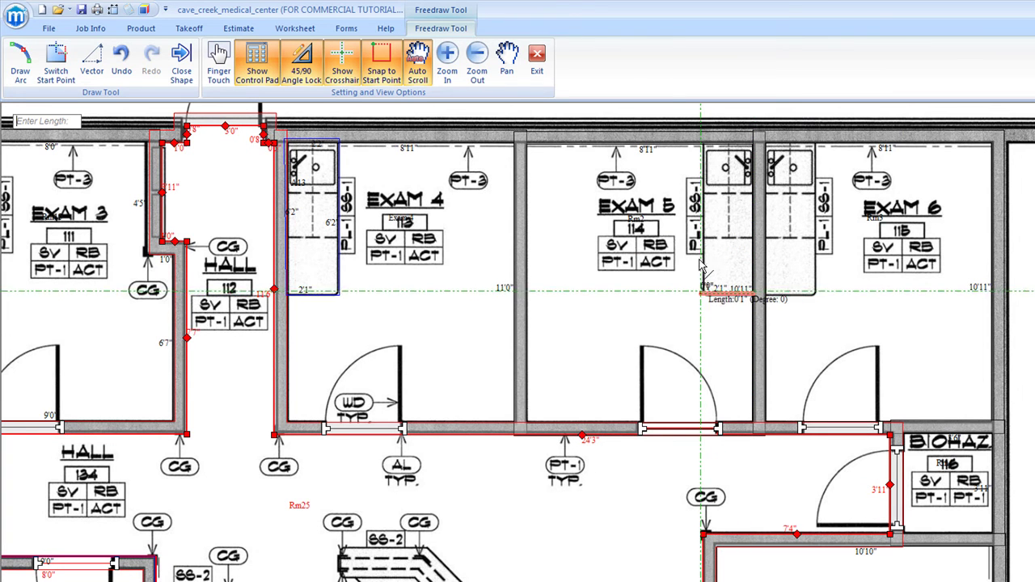
{"action": "left_click", "coordinate": [701, 143]}
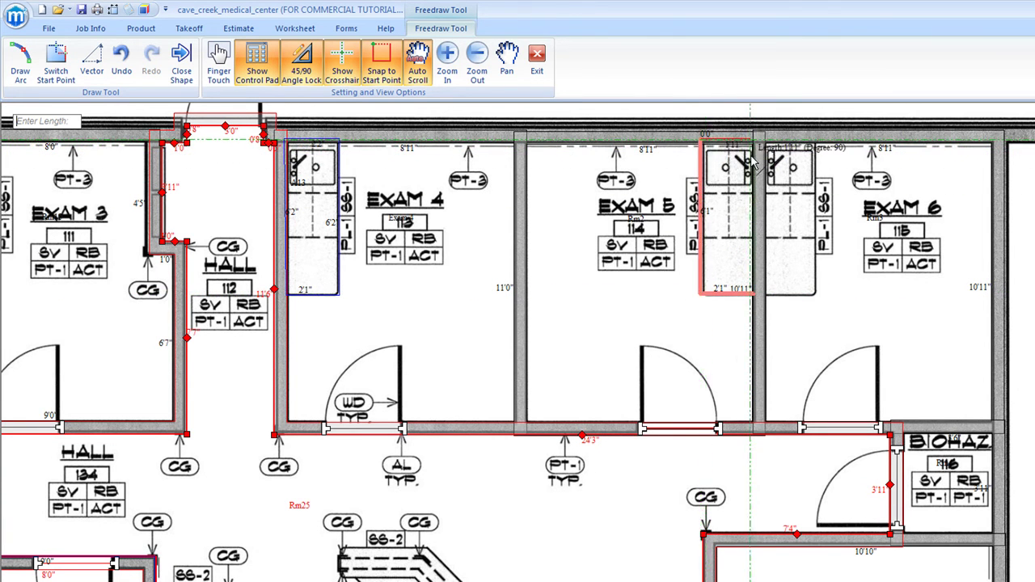
{"action": "left_click", "coordinate": [756, 150]}
{"action": "left_click", "coordinate": [757, 294]}
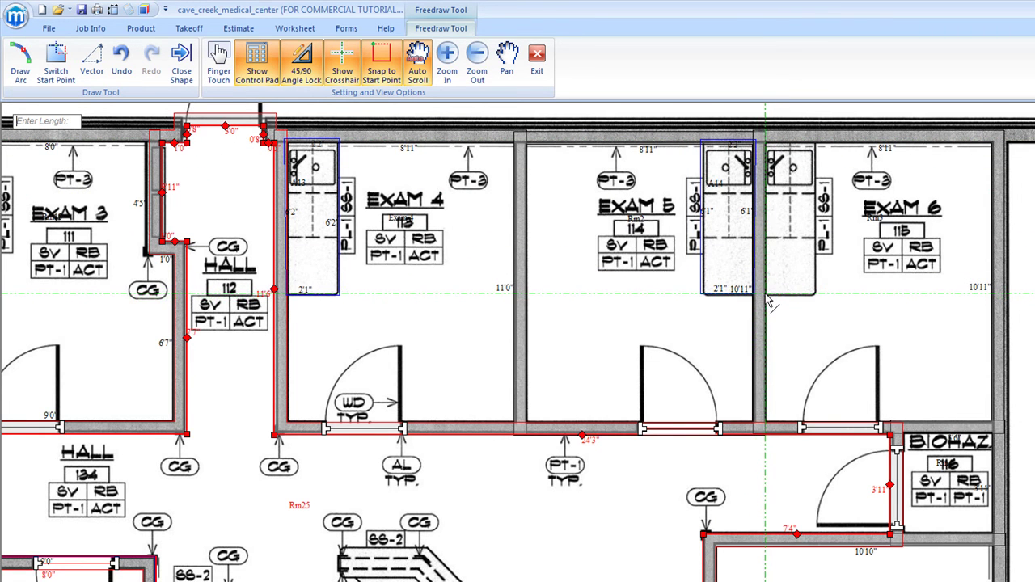
- Freedraw a closed takeout over the sink counter in Exam 6, about 6'1" long and 2'0" deep
{"action": "left_click", "coordinate": [816, 298]}
{"action": "left_click", "coordinate": [811, 137]}
{"action": "left_click", "coordinate": [765, 140]}
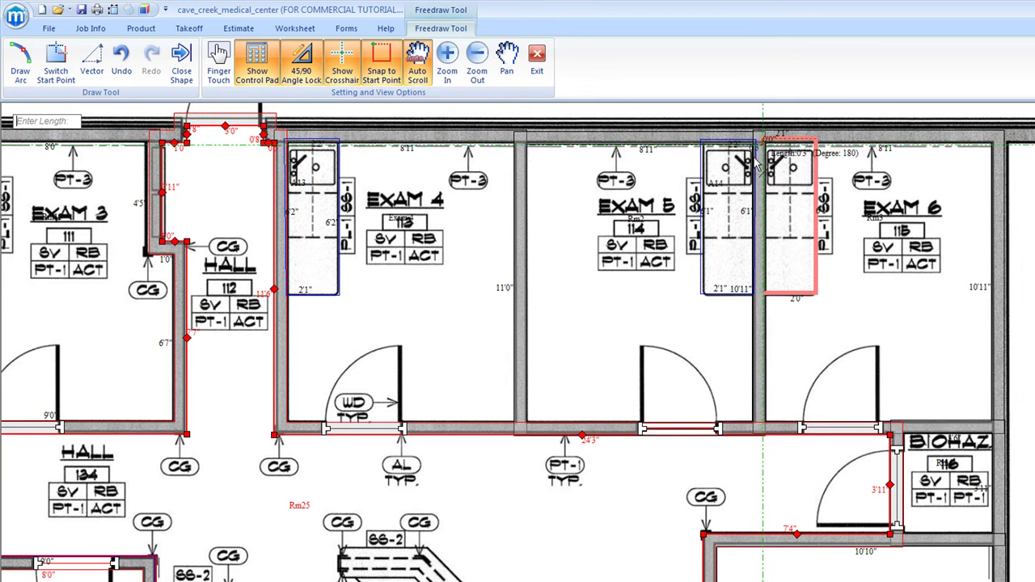
{"action": "left_click", "coordinate": [767, 295]}
{"action": "scroll", "coordinate": [770, 296], "scroll_direction": "down", "scroll_amount": 3}
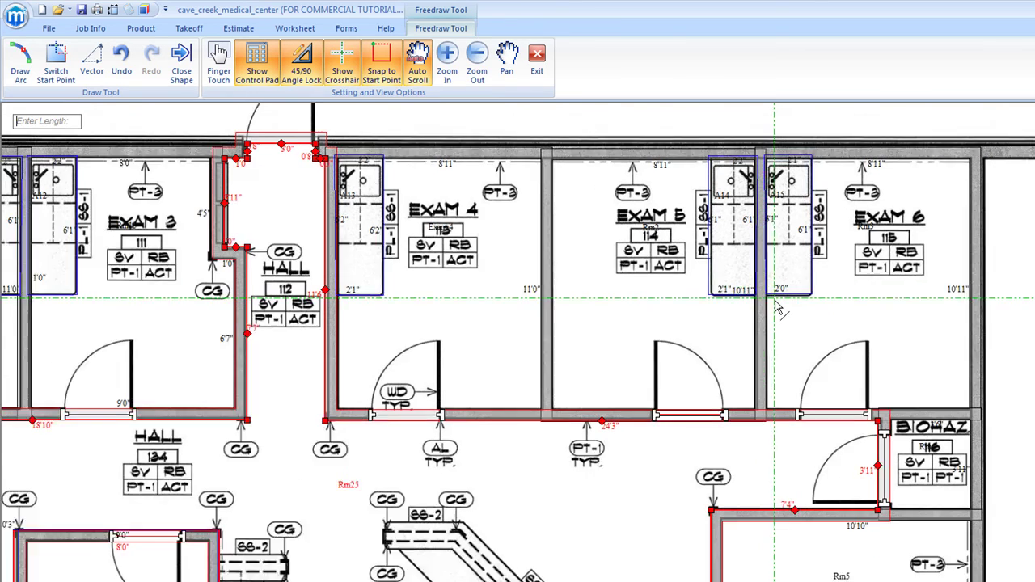
{"action": "scroll", "coordinate": [752, 280], "scroll_direction": "down", "scroll_amount": 2}
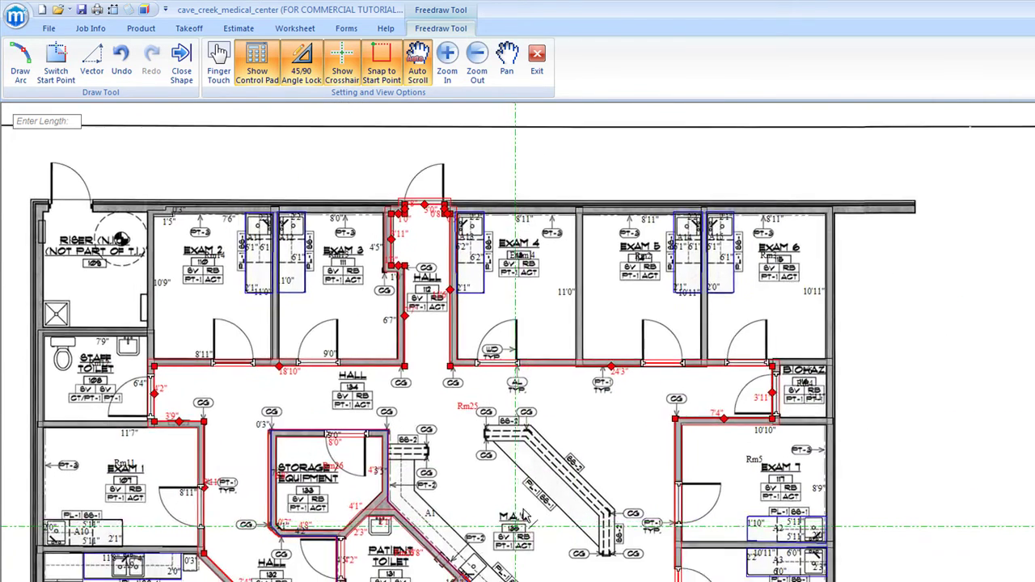
{"action": "key", "text": "Escape"}
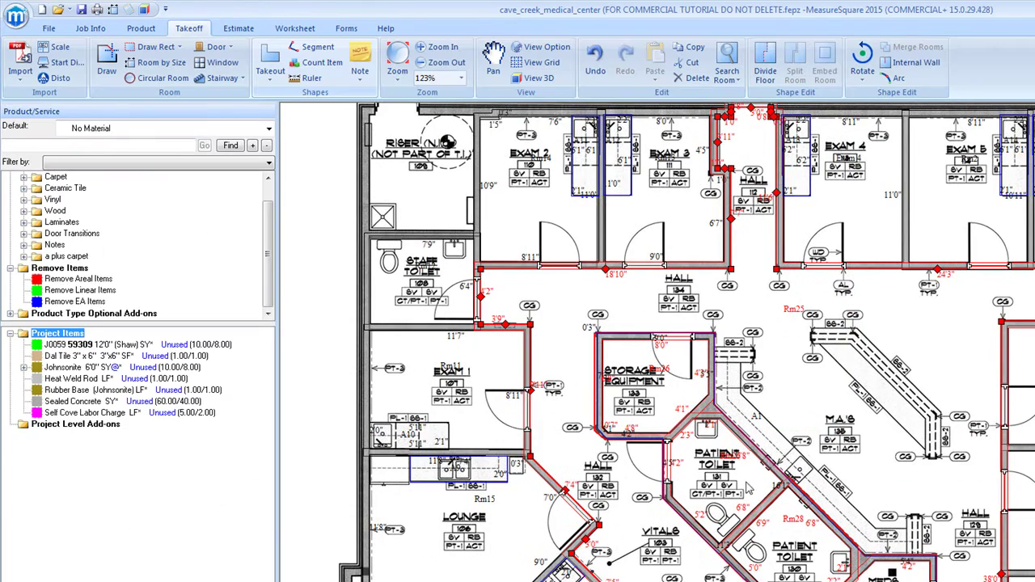
- Trace the M.A.'s sink counter's outer edge from the wall above Meds: about 2'11", 0'6", 1'0", 2'10" and a 14'2" diagonal
{"action": "scroll", "coordinate": [962, 566], "scroll_direction": "up", "scroll_amount": 2}
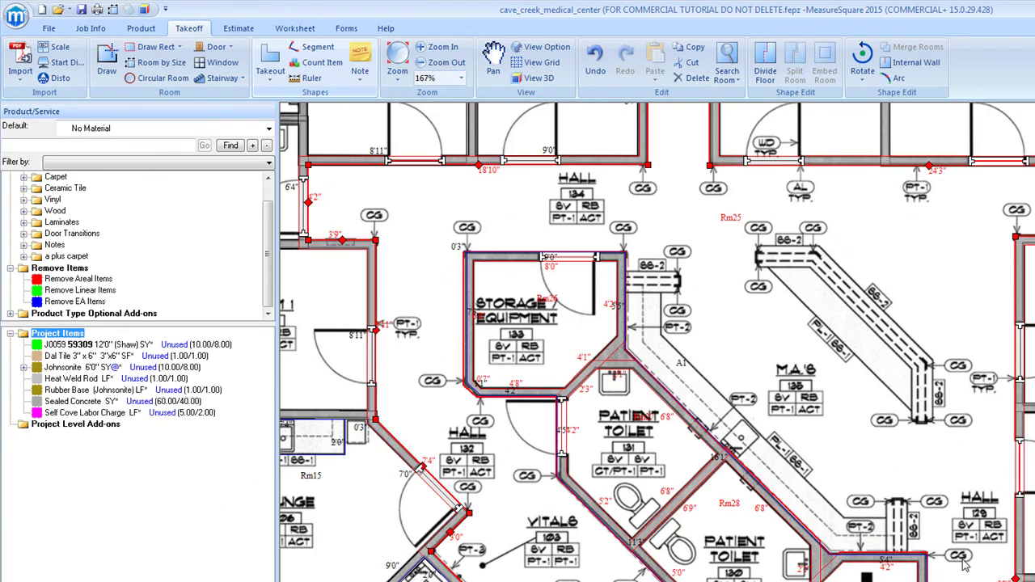
{"action": "scroll", "coordinate": [962, 566], "scroll_direction": "up", "scroll_amount": 2}
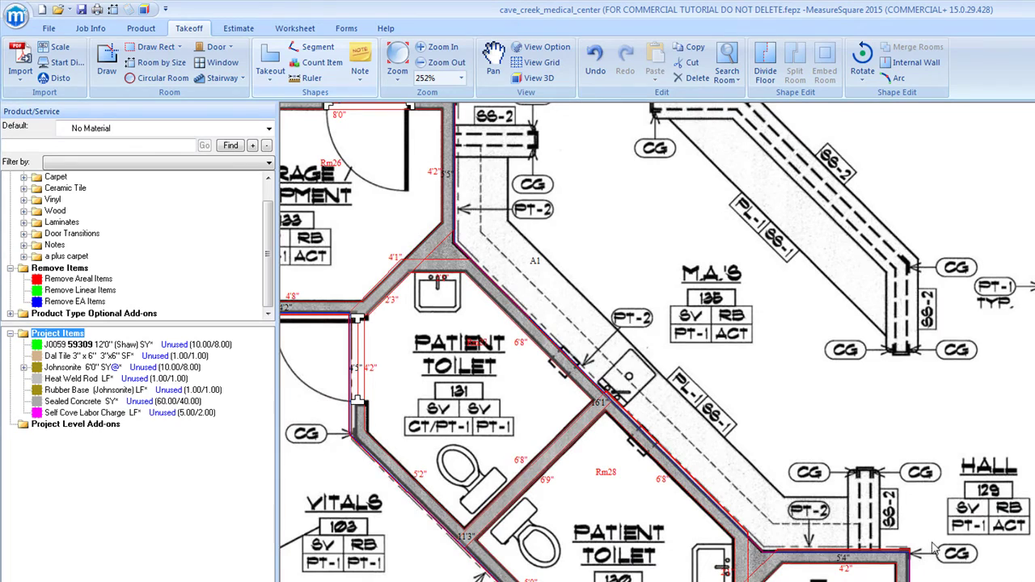
{"action": "scroll", "coordinate": [910, 536], "scroll_direction": "up", "scroll_amount": 1}
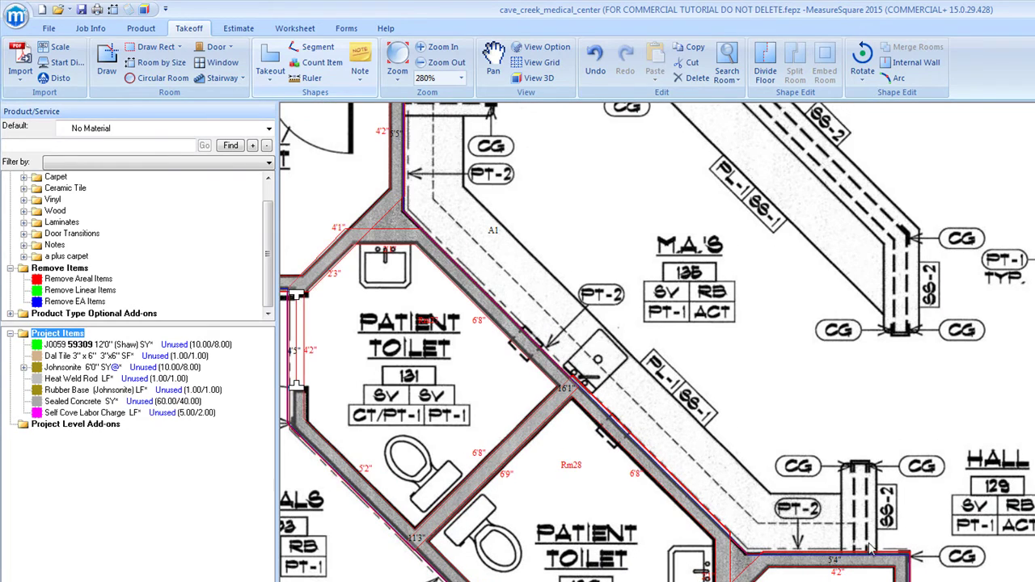
{"action": "scroll", "coordinate": [356, 291], "scroll_direction": "down", "scroll_amount": 2}
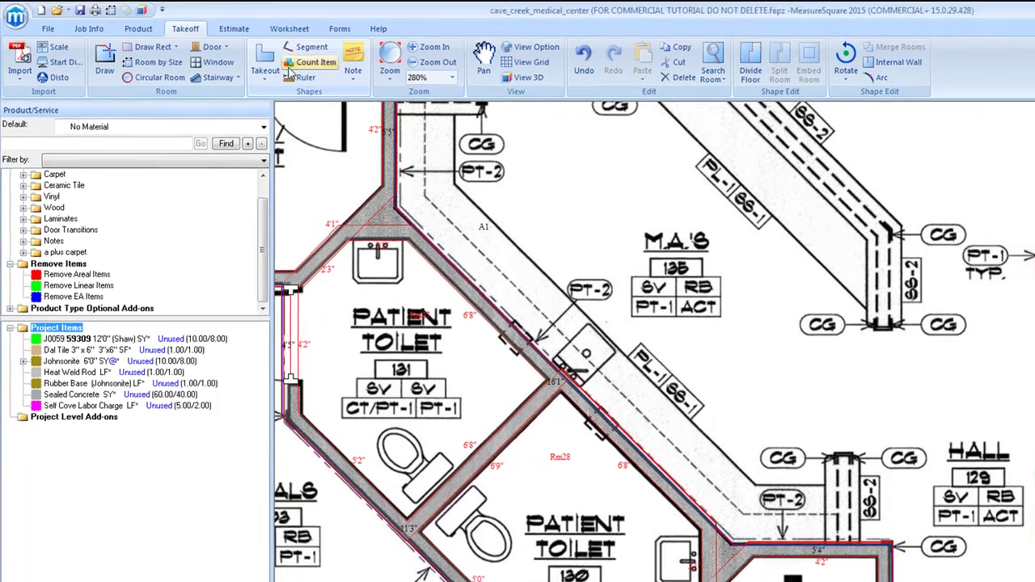
{"action": "left_click", "coordinate": [105, 63]}
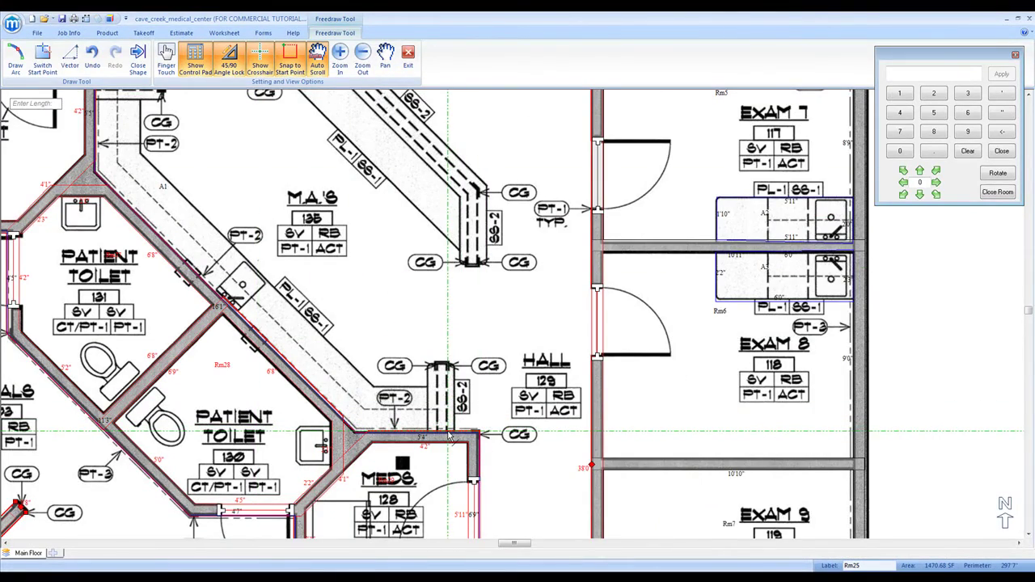
{"action": "left_click", "coordinate": [447, 431]}
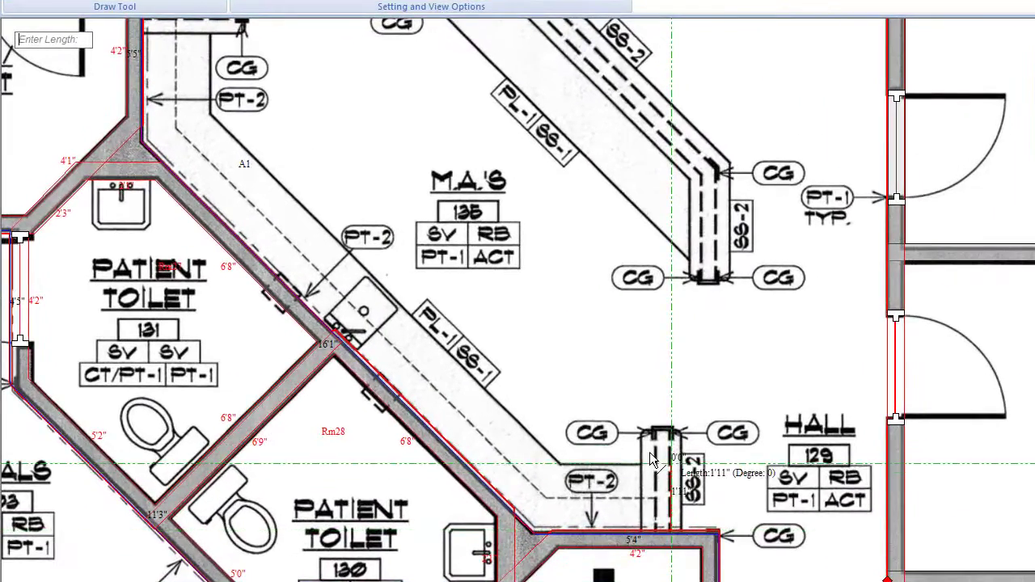
{"action": "left_click", "coordinate": [670, 433]}
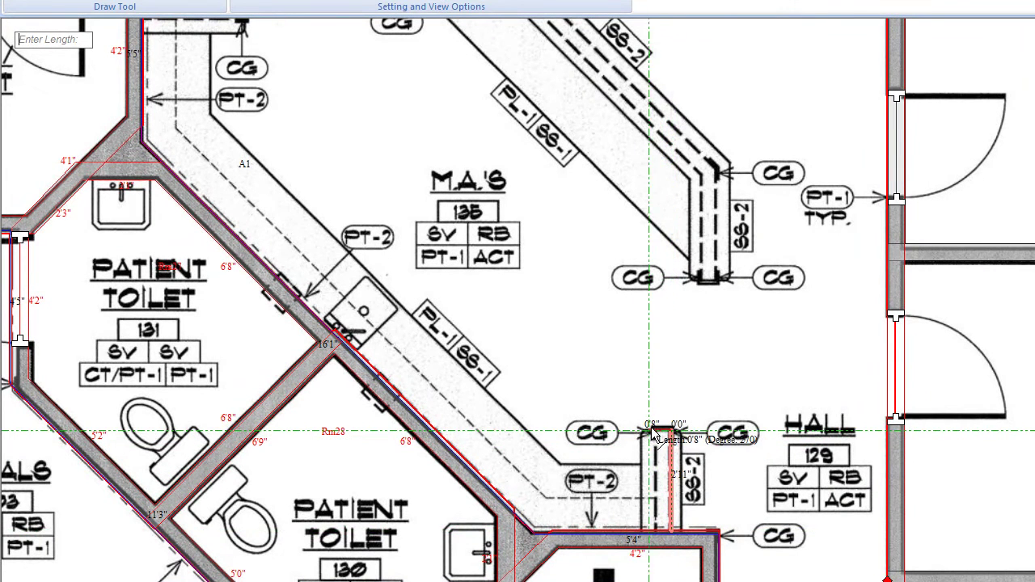
{"action": "left_click", "coordinate": [653, 432]}
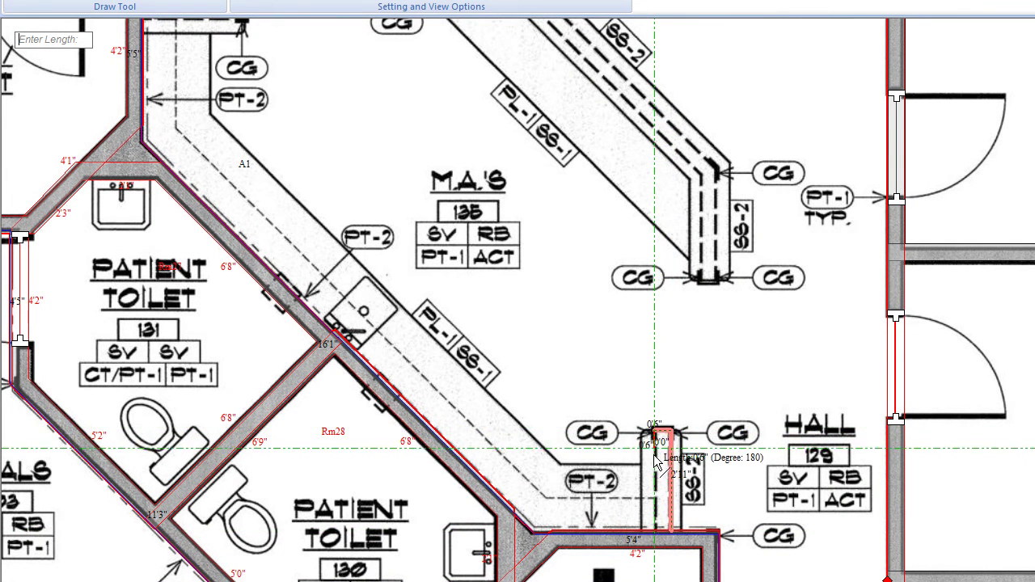
{"action": "left_click", "coordinate": [653, 471]}
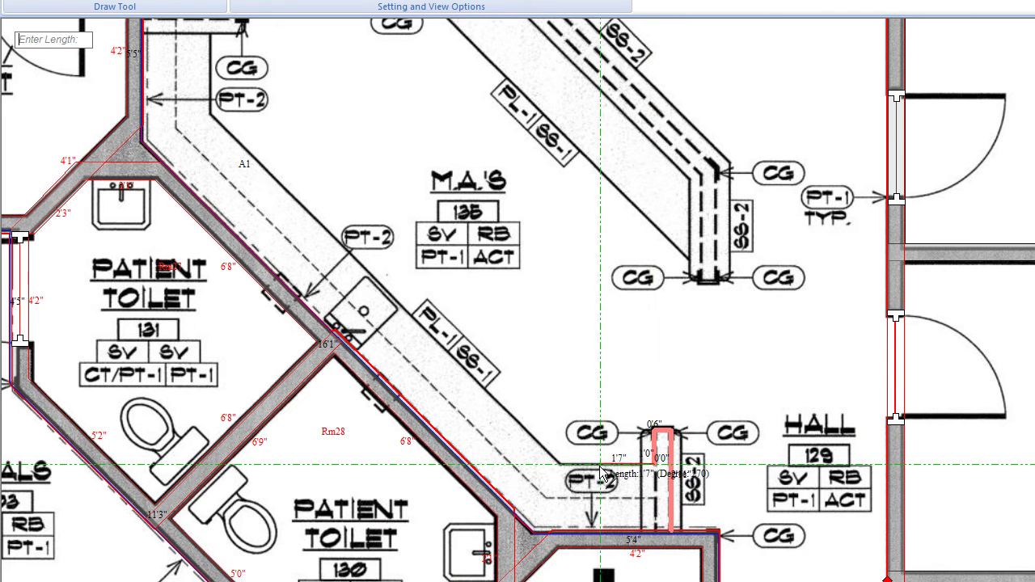
{"action": "left_click", "coordinate": [557, 464]}
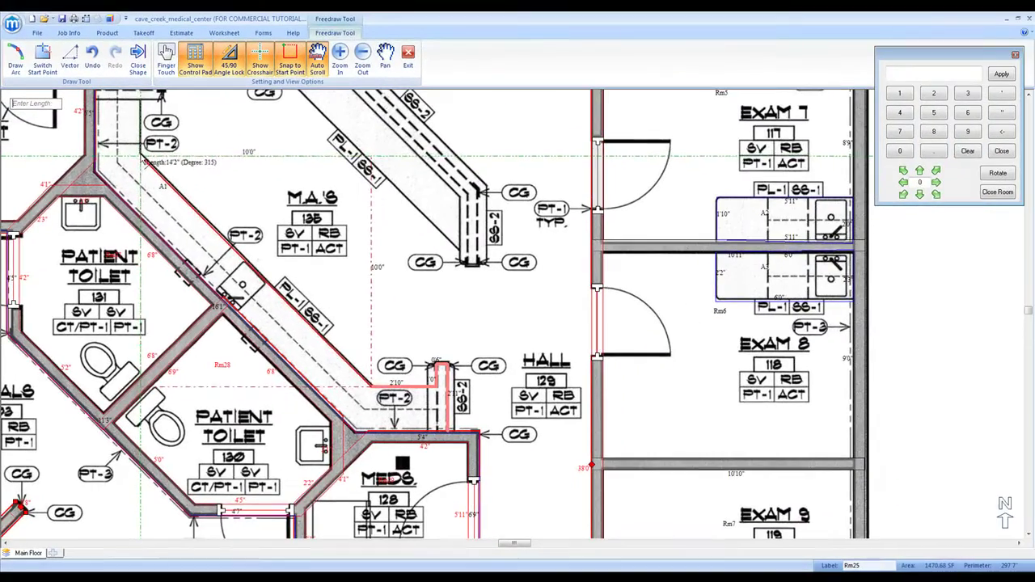
{"action": "left_click", "coordinate": [143, 160]}
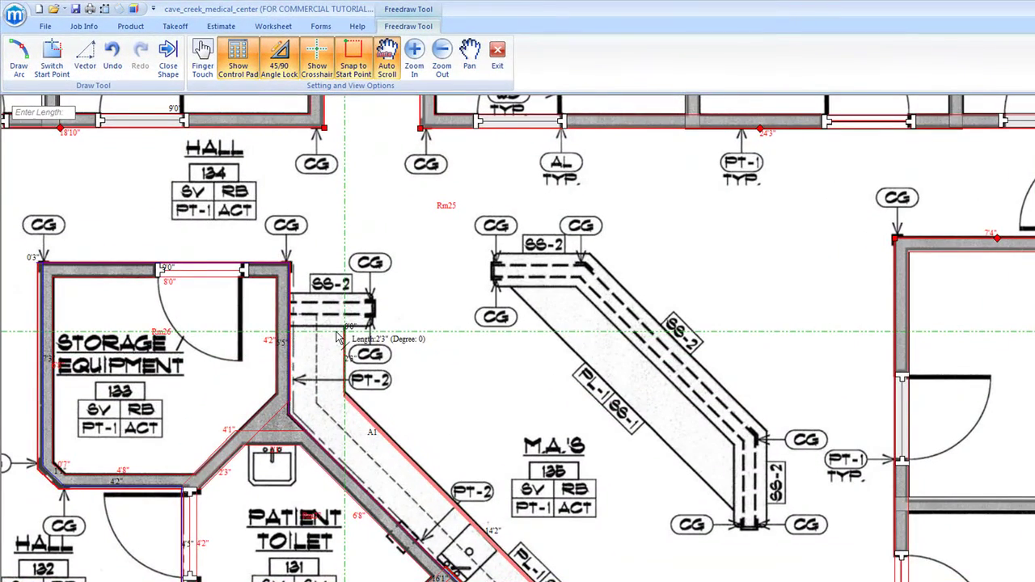
- Trace the upper end of the M.A.'s sink counter, about 2'10", 1'1", 0'7" and 3'1", and close the takeout along the walls
{"action": "scroll", "coordinate": [335, 315], "scroll_direction": "down", "scroll_amount": 2}
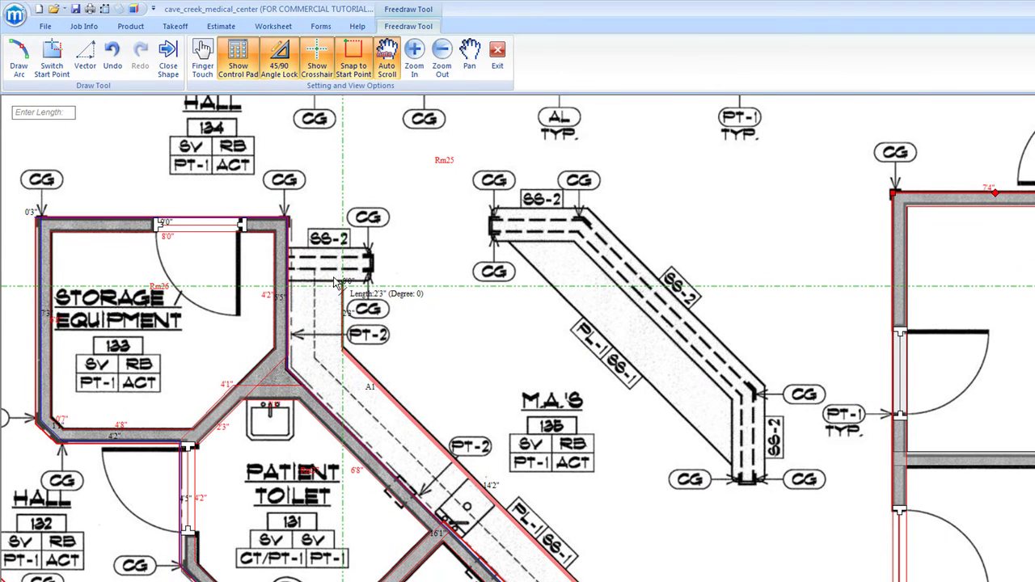
{"action": "left_click", "coordinate": [340, 275]}
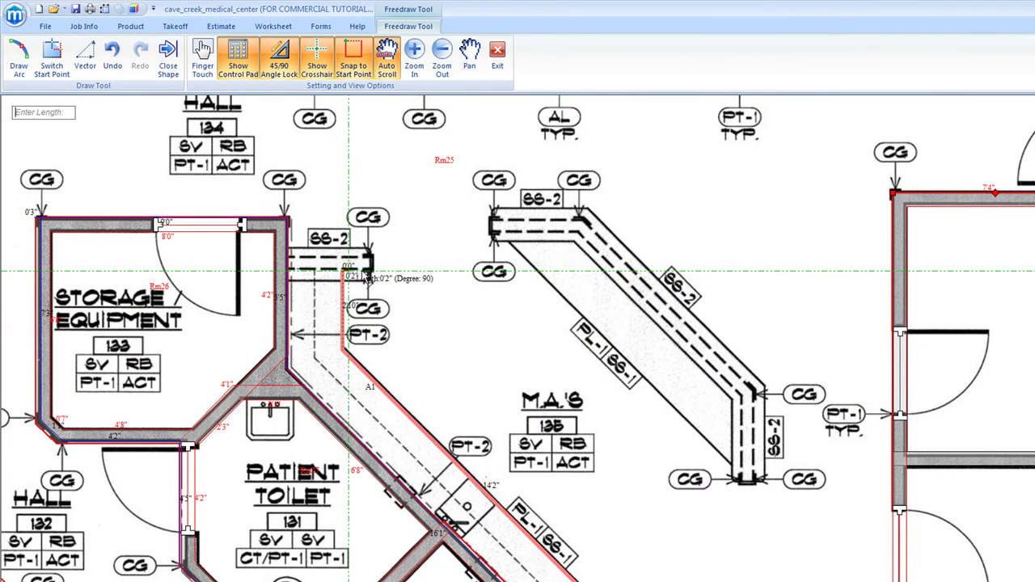
{"action": "left_click", "coordinate": [371, 276]}
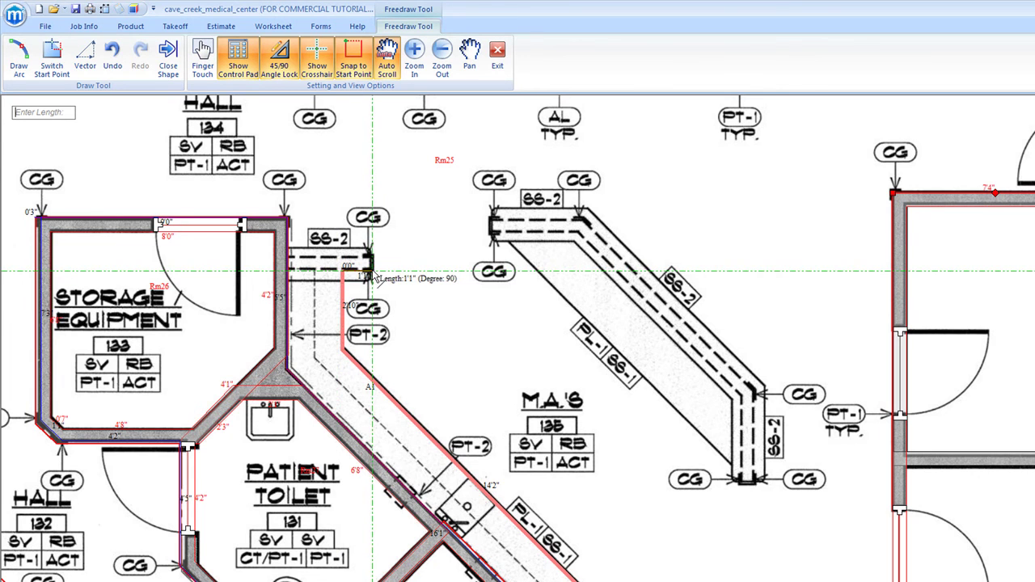
{"action": "left_click", "coordinate": [370, 256]}
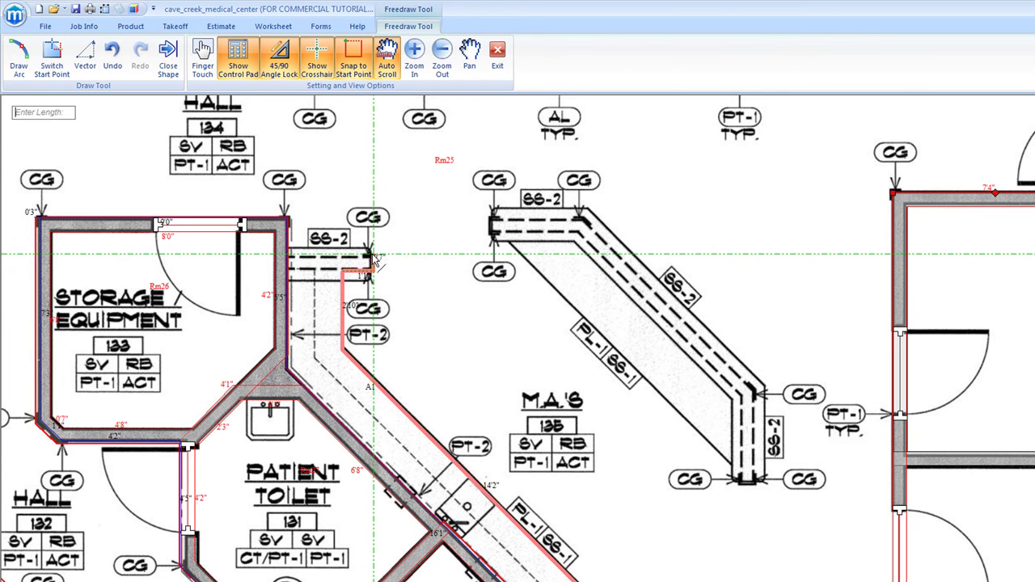
{"action": "left_click", "coordinate": [288, 257]}
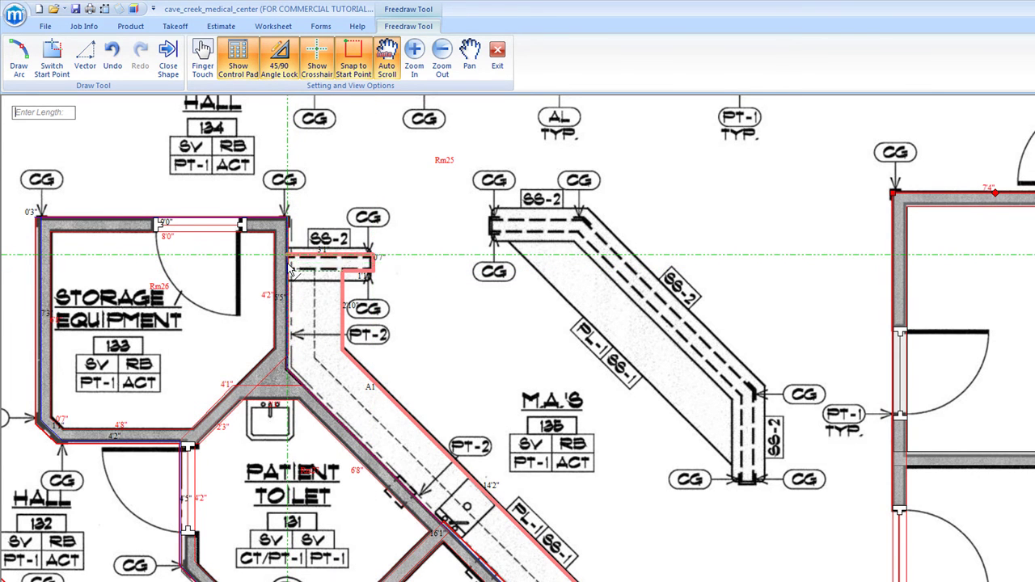
{"action": "left_click", "coordinate": [288, 370]}
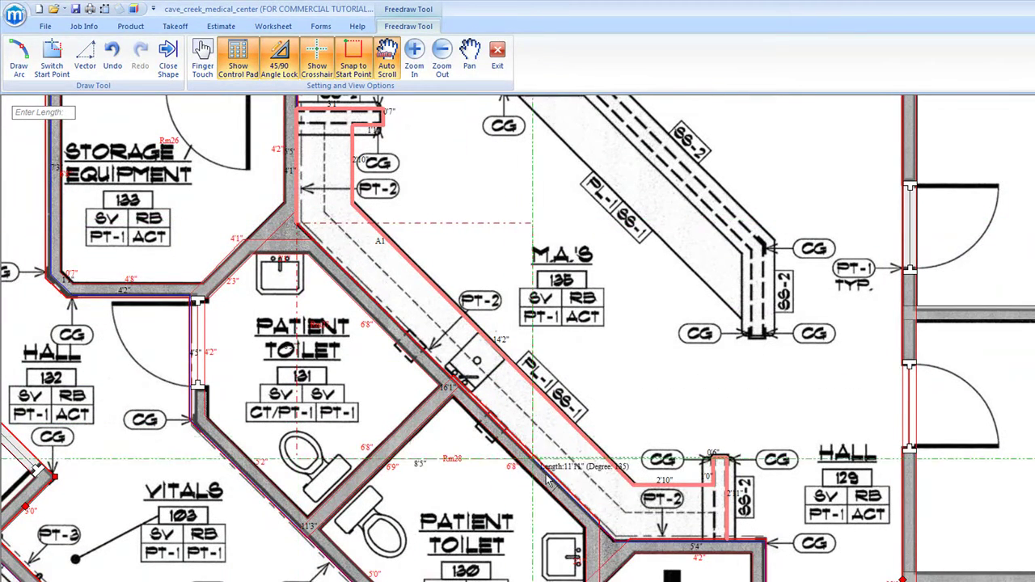
{"action": "left_click", "coordinate": [616, 546]}
{"action": "left_click", "coordinate": [724, 540]}
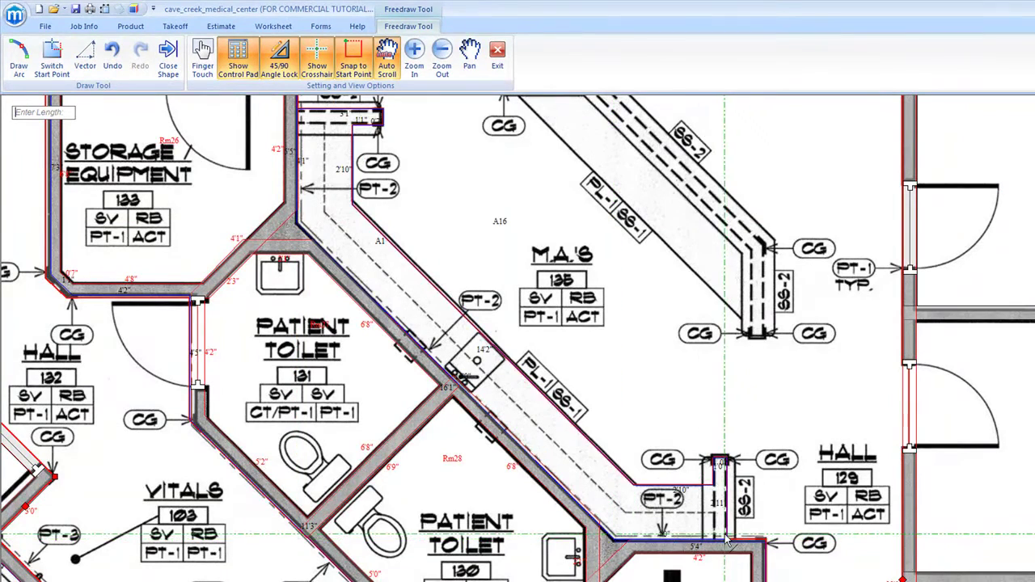
- Begin a takeout on the angled island counter in M.A.'s, tracing its 0'6" end and the diagonal front edge of about 11'10"
{"action": "scroll", "coordinate": [715, 350], "scroll_direction": "down", "scroll_amount": 2}
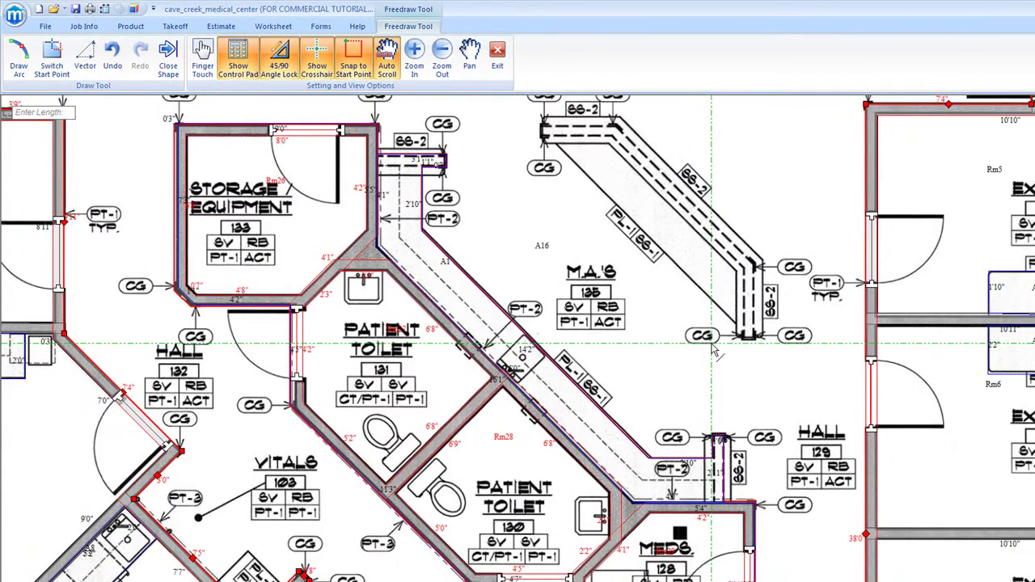
{"action": "scroll", "coordinate": [715, 349], "scroll_direction": "down", "scroll_amount": 3}
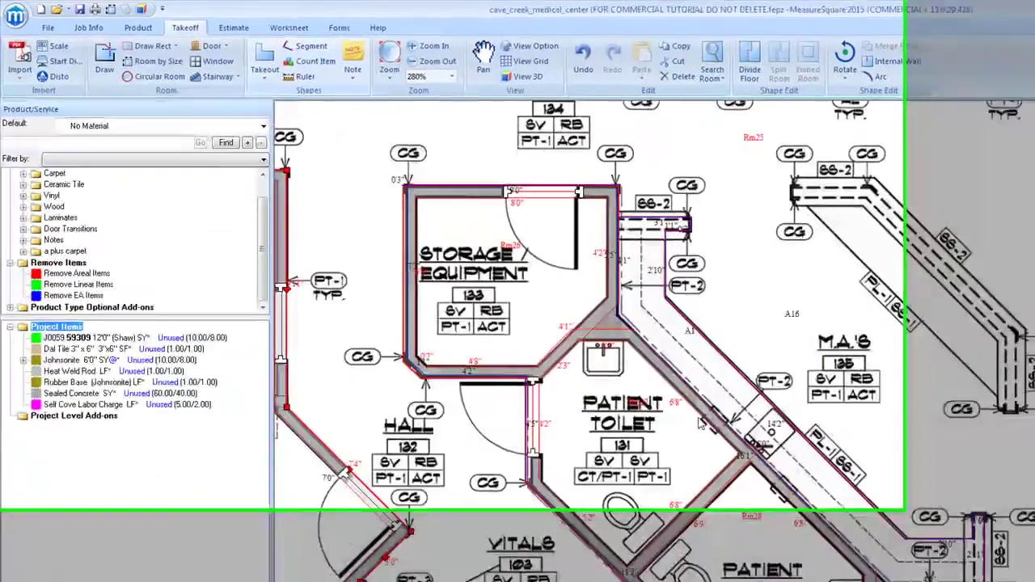
{"action": "scroll", "coordinate": [1012, 408], "scroll_direction": "right", "scroll_amount": 3}
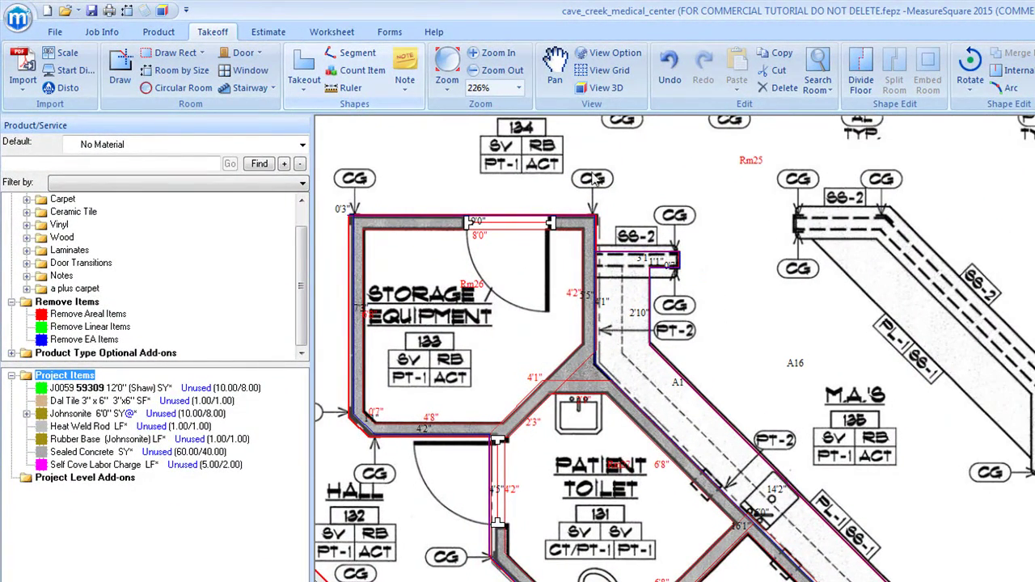
{"action": "left_click", "coordinate": [304, 71]}
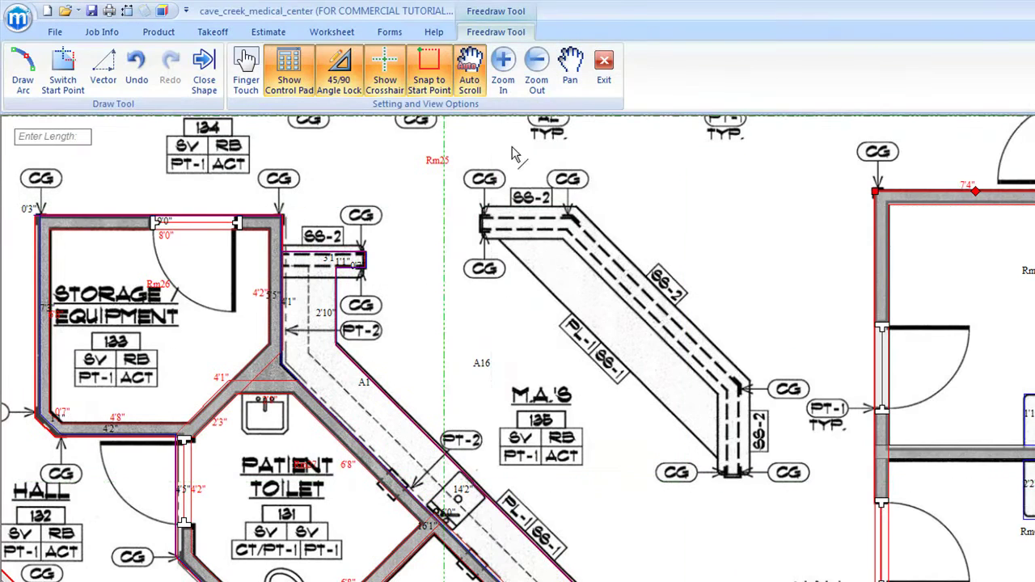
{"action": "left_click", "coordinate": [481, 229]}
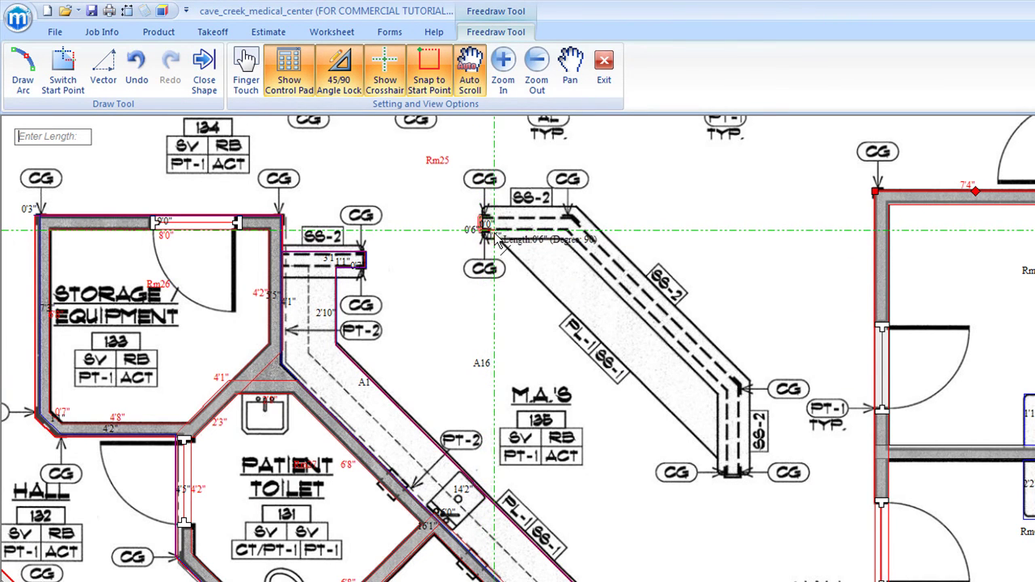
{"action": "left_click", "coordinate": [726, 476]}
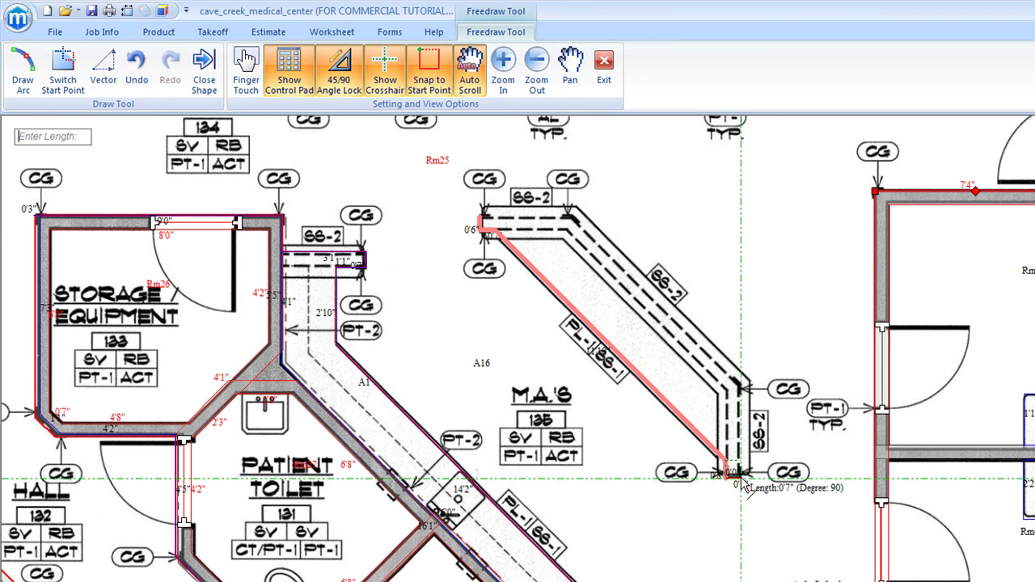
- Close the island counter takeout along its far side with edges of about 0'7", 3'5", 8'7" and 3'6", and exit Freedraw
{"action": "left_click", "coordinate": [742, 481]}
{"action": "left_click", "coordinate": [740, 384]}
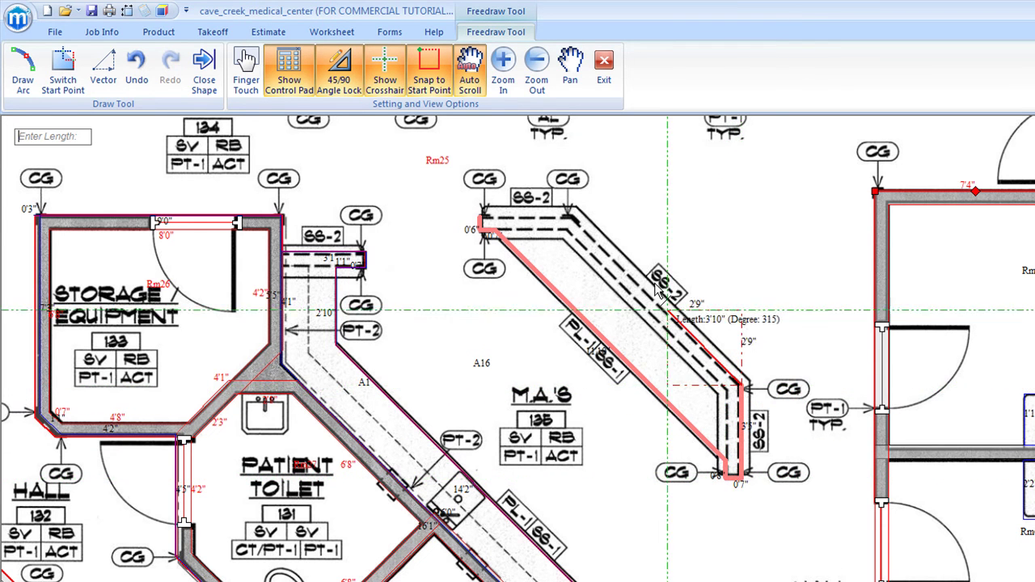
{"action": "left_click", "coordinate": [570, 227]}
{"action": "left_click", "coordinate": [482, 219]}
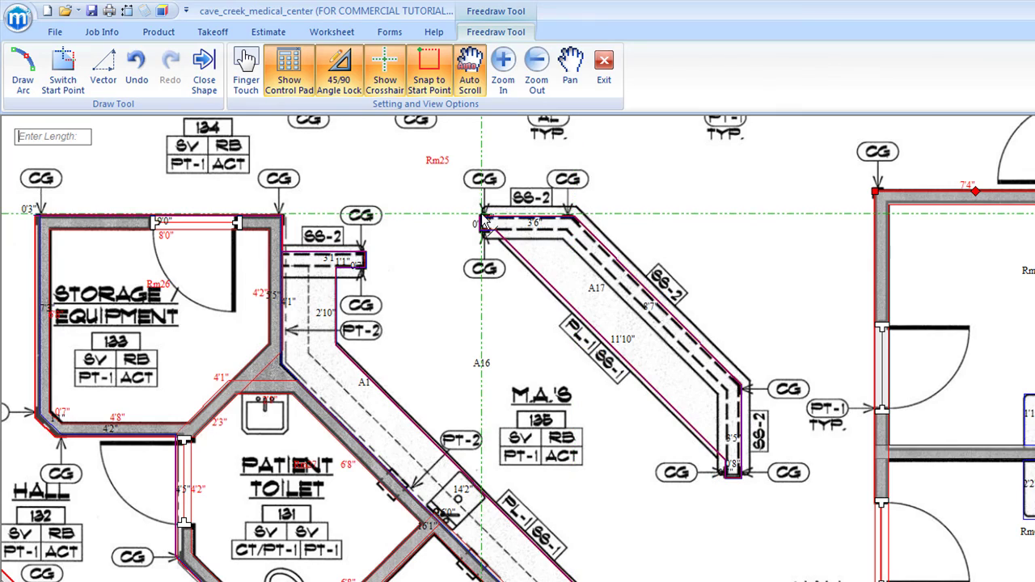
{"action": "scroll", "coordinate": [482, 220], "scroll_direction": "down", "scroll_amount": 3}
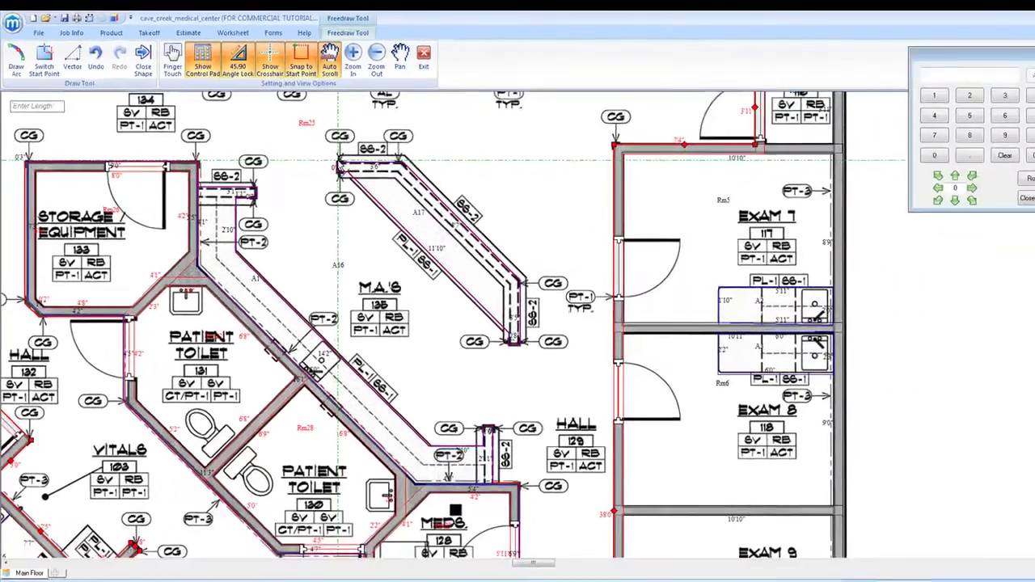
{"action": "scroll", "coordinate": [326, 156], "scroll_direction": "down", "scroll_amount": 1}
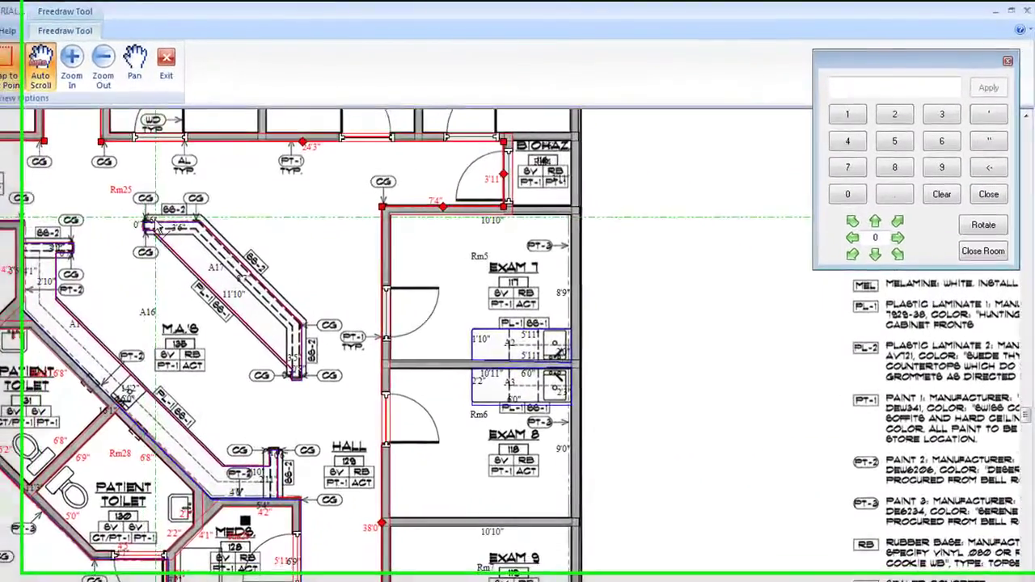
{"action": "middle_click_drag", "start_coordinate": [325, 156], "coordinate": [517, 192]}
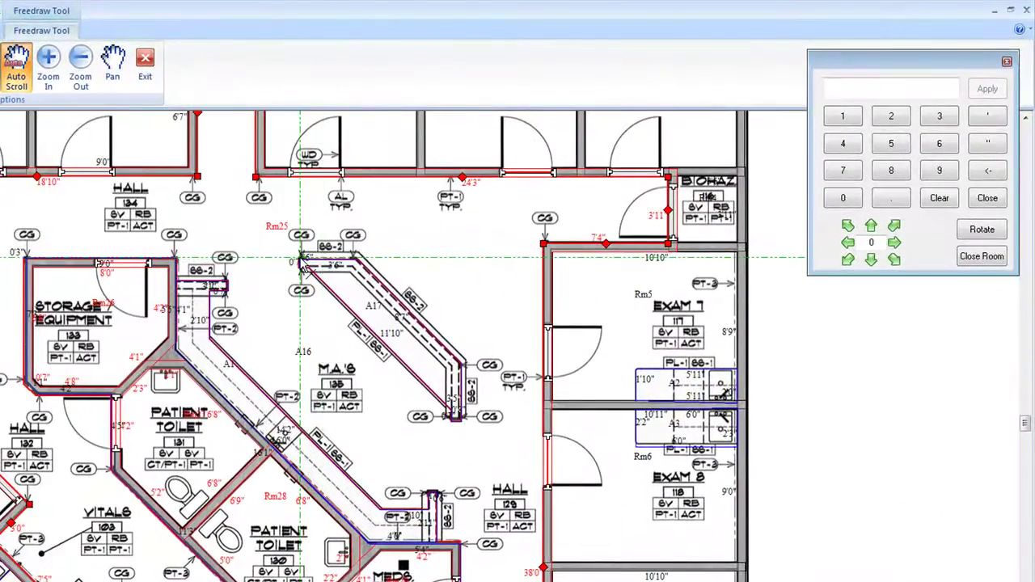
{"action": "scroll", "coordinate": [300, 260], "scroll_direction": "down", "scroll_amount": 2}
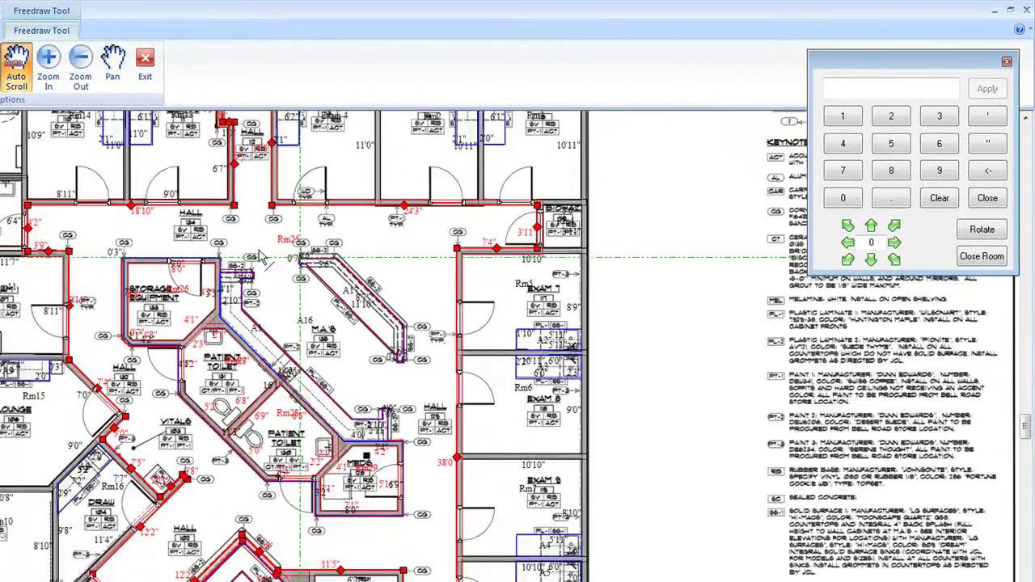
{"action": "left_click", "coordinate": [143, 65]}
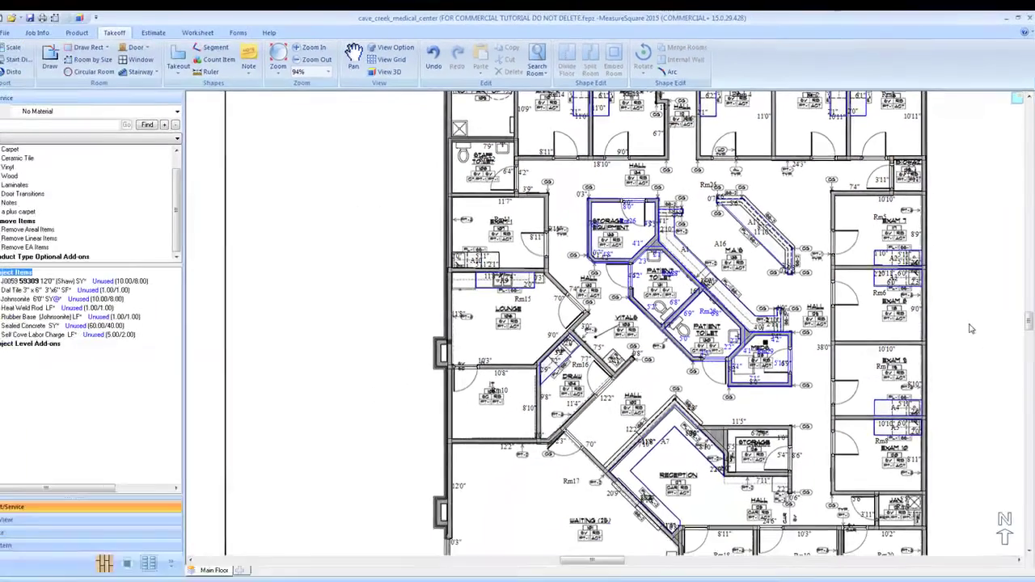
- Divide the large hall floor along the CAR/SV line in Hall 125, about 4'0" from the wall end beside Storage to the physician offices' wall
{"action": "middle_click_drag", "start_coordinate": [1017, 443], "coordinate": [772, 418]}
{"action": "scroll", "coordinate": [853, 306], "scroll_direction": "down", "scroll_amount": 1}
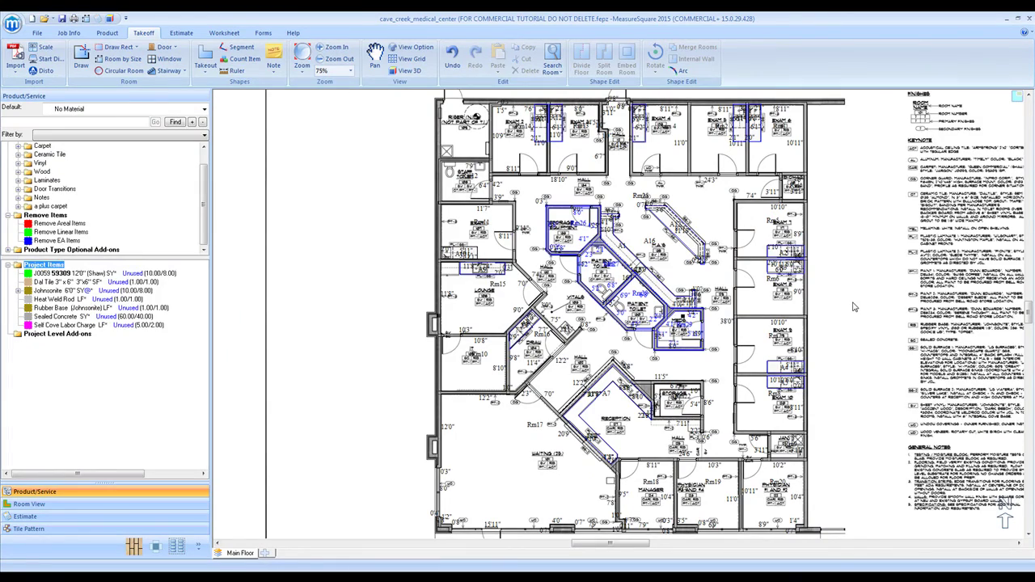
{"action": "middle_click_drag", "start_coordinate": [872, 414], "coordinate": [718, 403]}
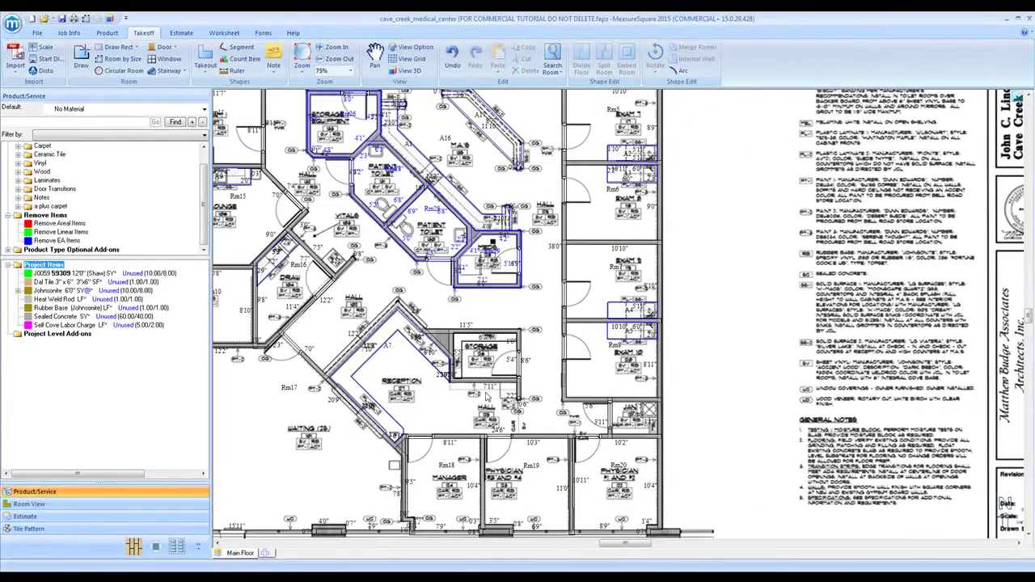
{"action": "scroll", "coordinate": [487, 395], "scroll_direction": "up", "scroll_amount": 6}
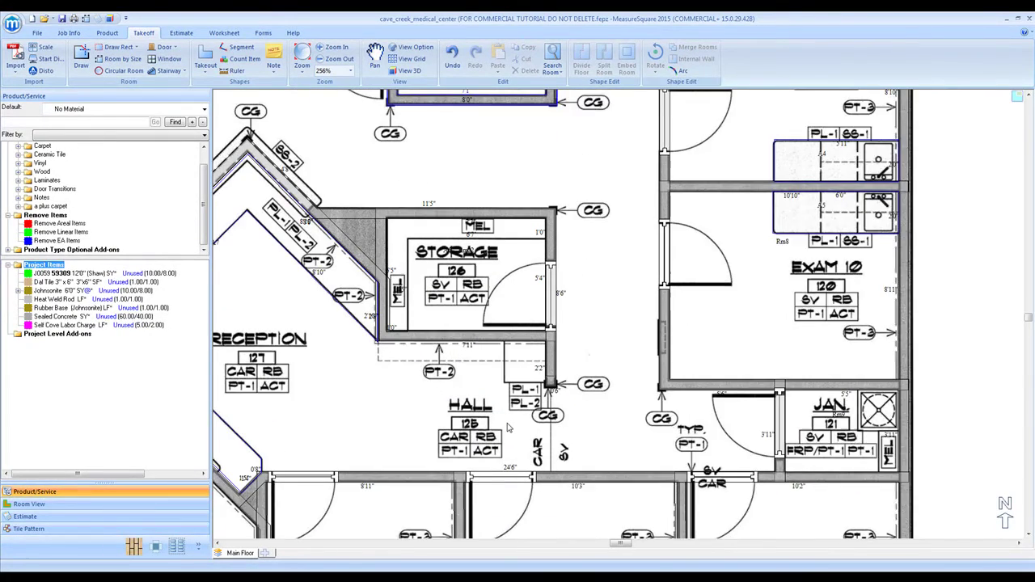
{"action": "scroll", "coordinate": [508, 428], "scroll_direction": "up", "scroll_amount": 1}
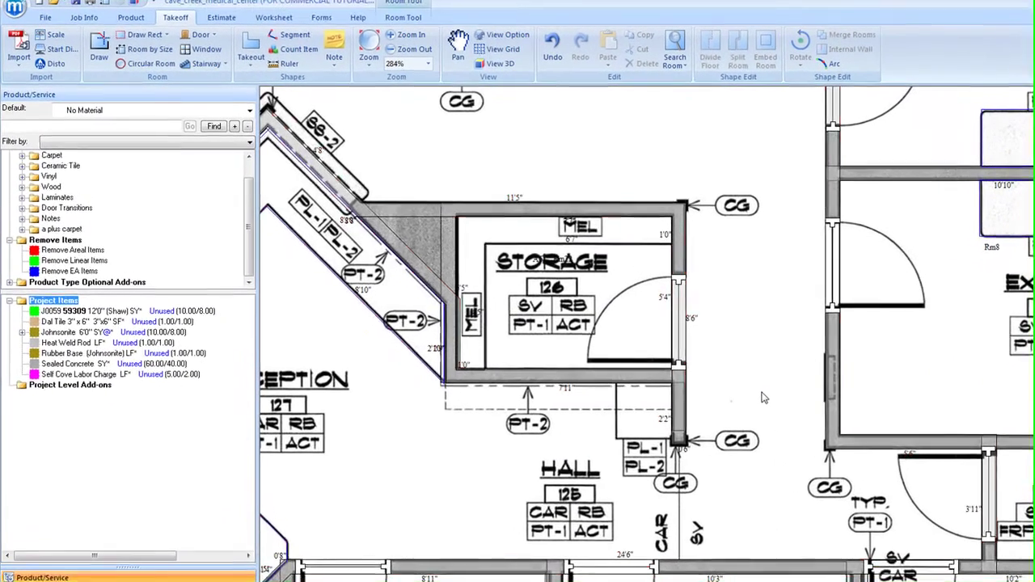
{"action": "left_click", "coordinate": [623, 342]}
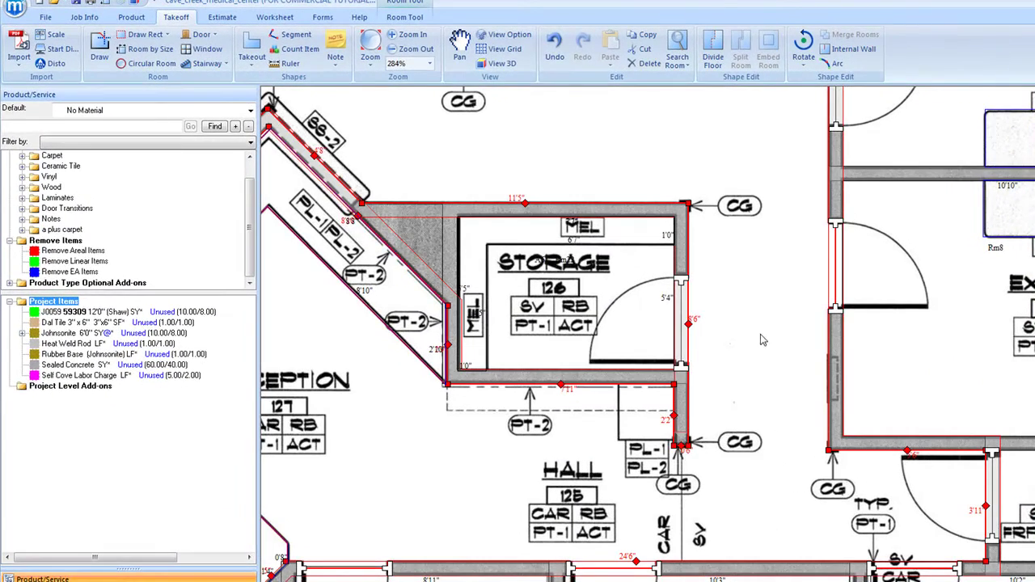
{"action": "left_click", "coordinate": [711, 50]}
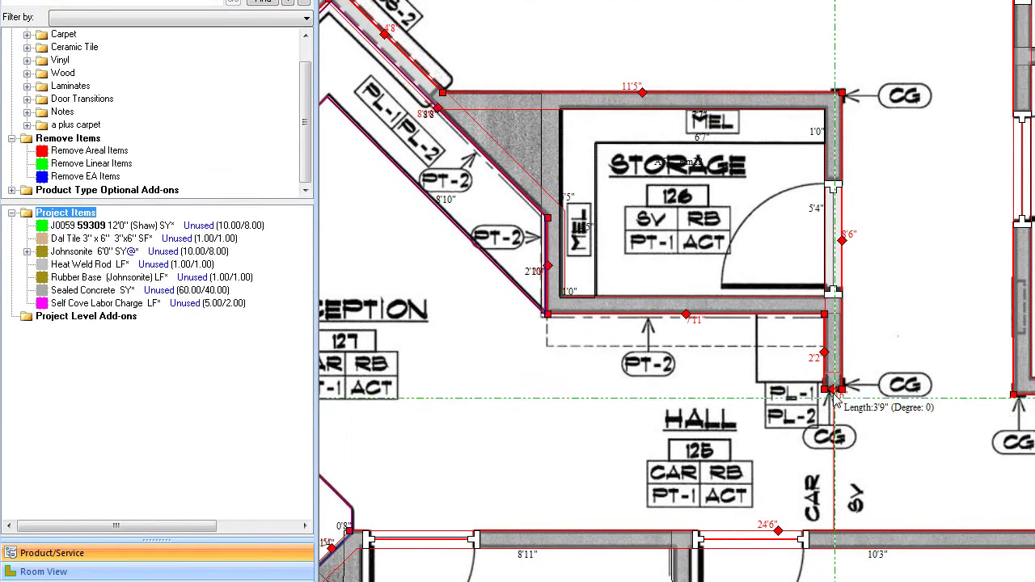
{"action": "left_click", "coordinate": [834, 392]}
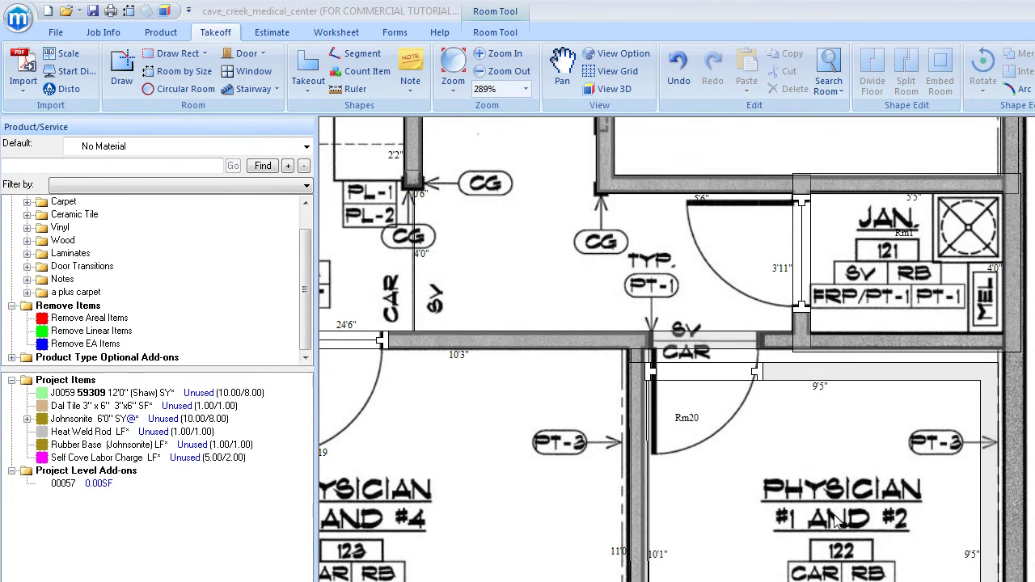
- Stretch the Physician #1 and #2 room outline to its outer wall and the hall wall, making it about 10'0" wide and 11'0" long
{"action": "left_click", "coordinate": [837, 522]}
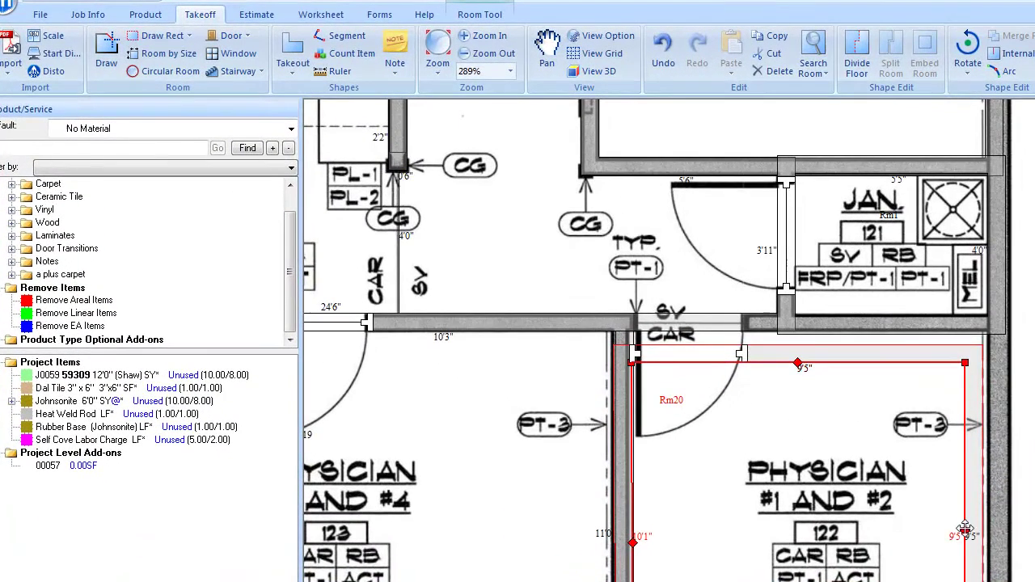
{"action": "left_click_drag", "start_coordinate": [982, 528], "coordinate": [986, 531]}
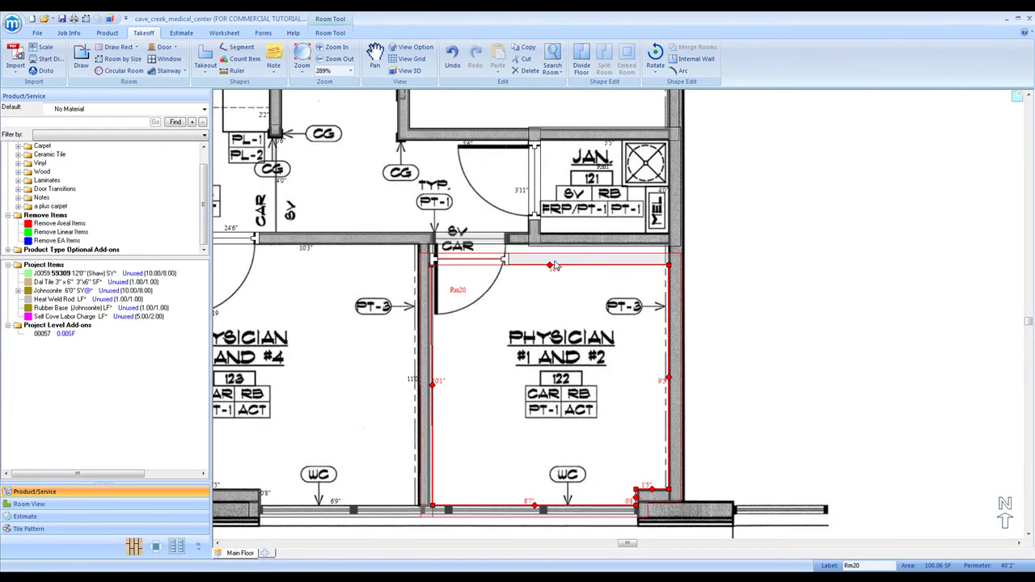
{"action": "left_click_drag", "start_coordinate": [551, 267], "coordinate": [553, 253]}
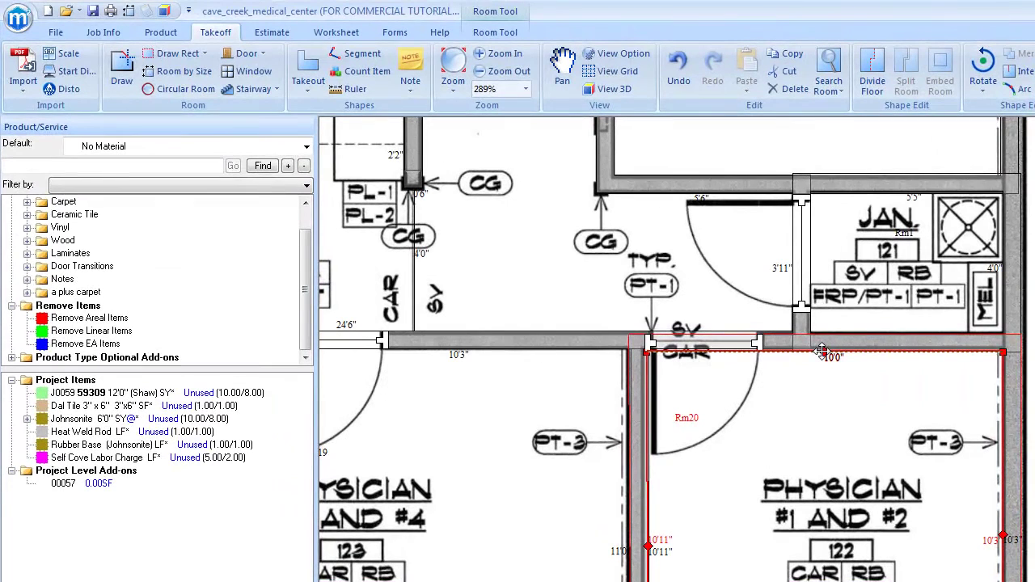
{"action": "left_click_drag", "start_coordinate": [821, 351], "coordinate": [823, 350]}
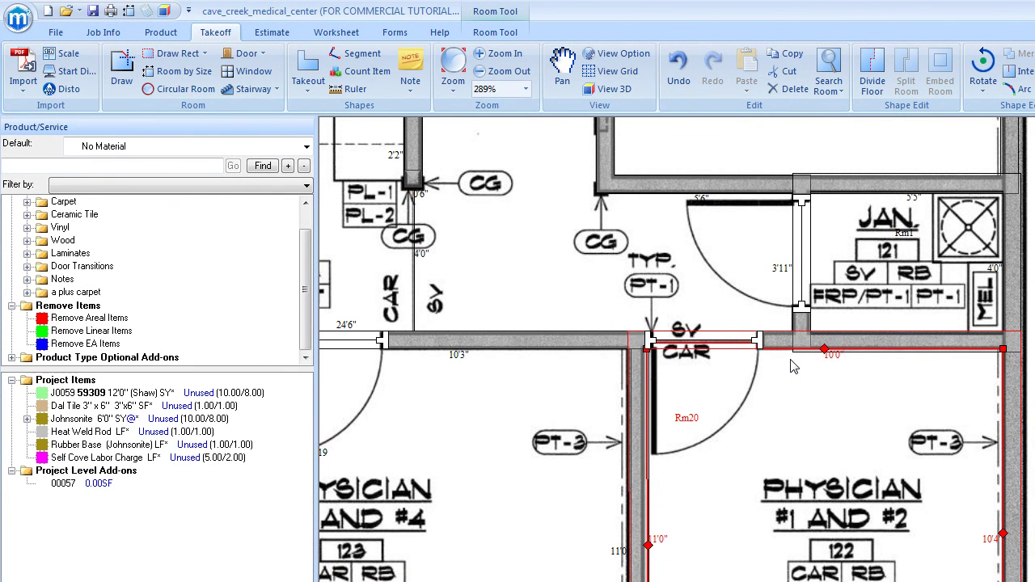
{"action": "scroll", "coordinate": [761, 353], "scroll_direction": "up", "scroll_amount": 3}
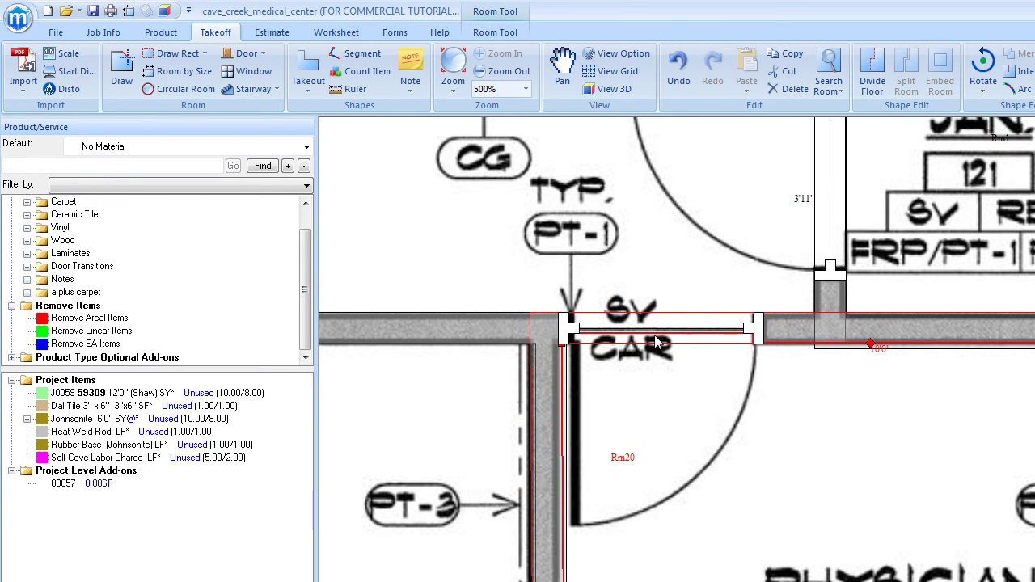